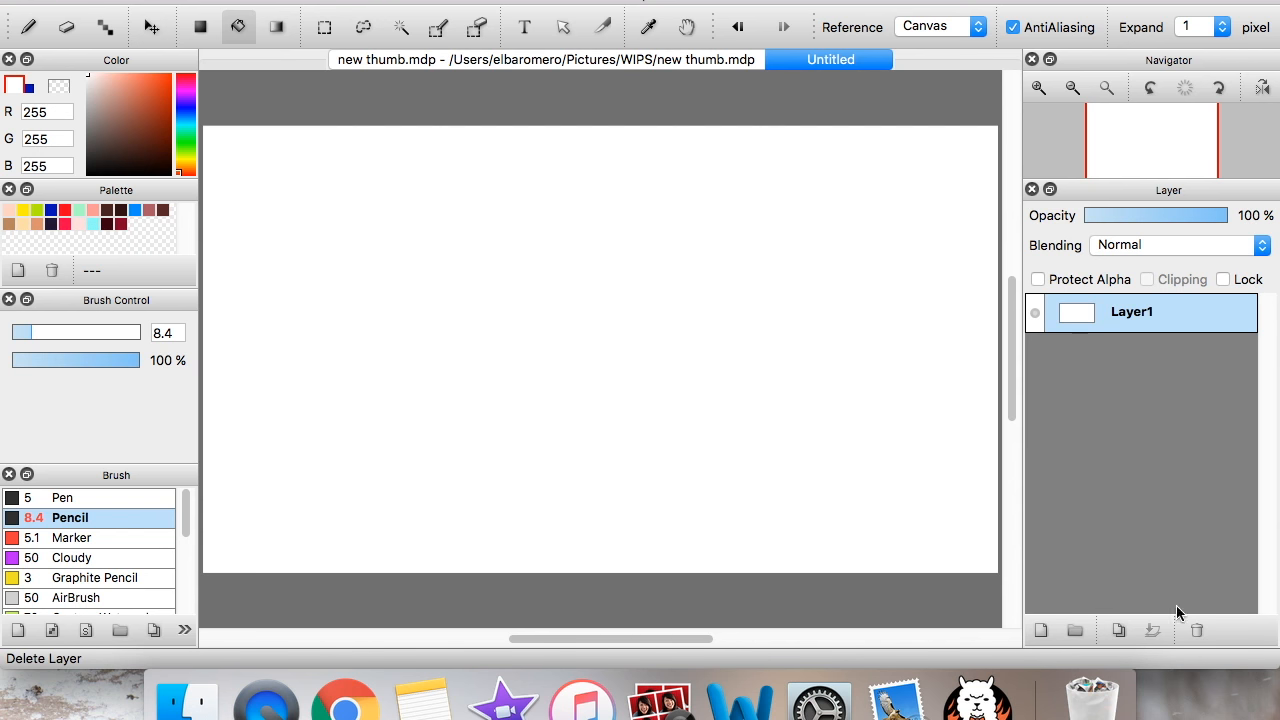
# - Draw the head circle in light blue (0, 145, 255) with the Pencil using concentric-circle snap, and turn snapping off
pyautogui.click(1038, 88)
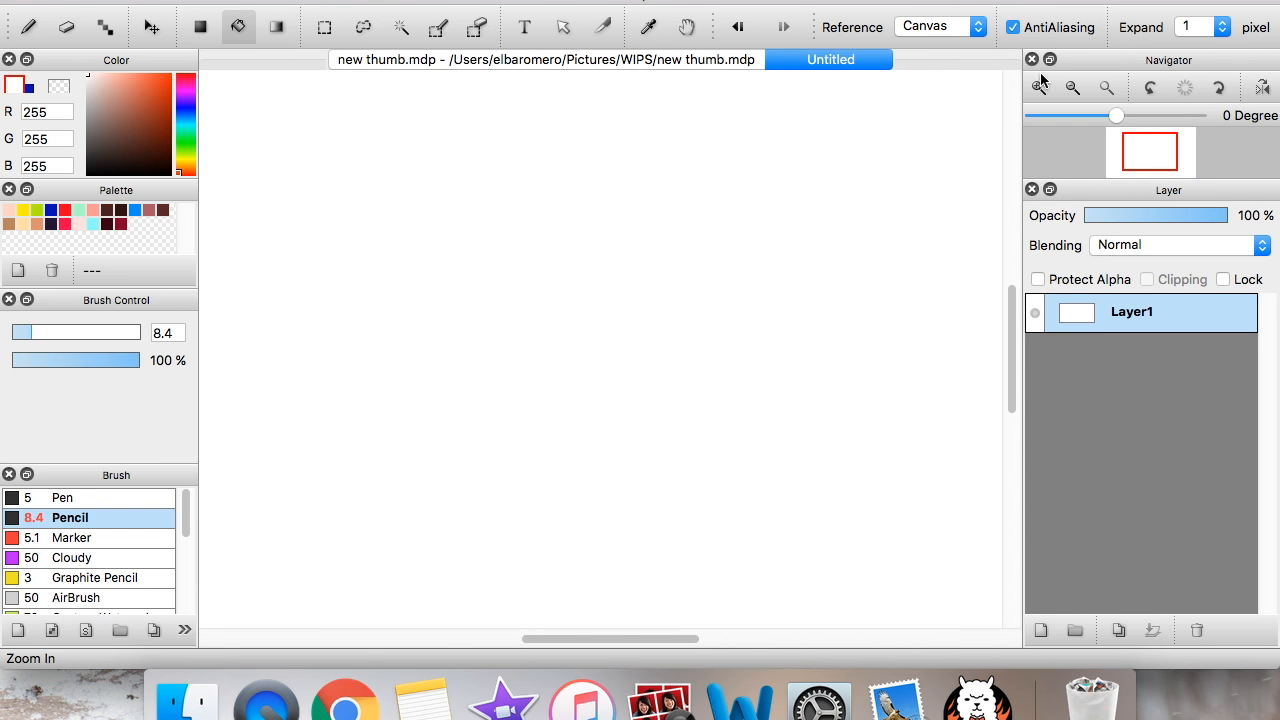
pyautogui.click(134, 210)
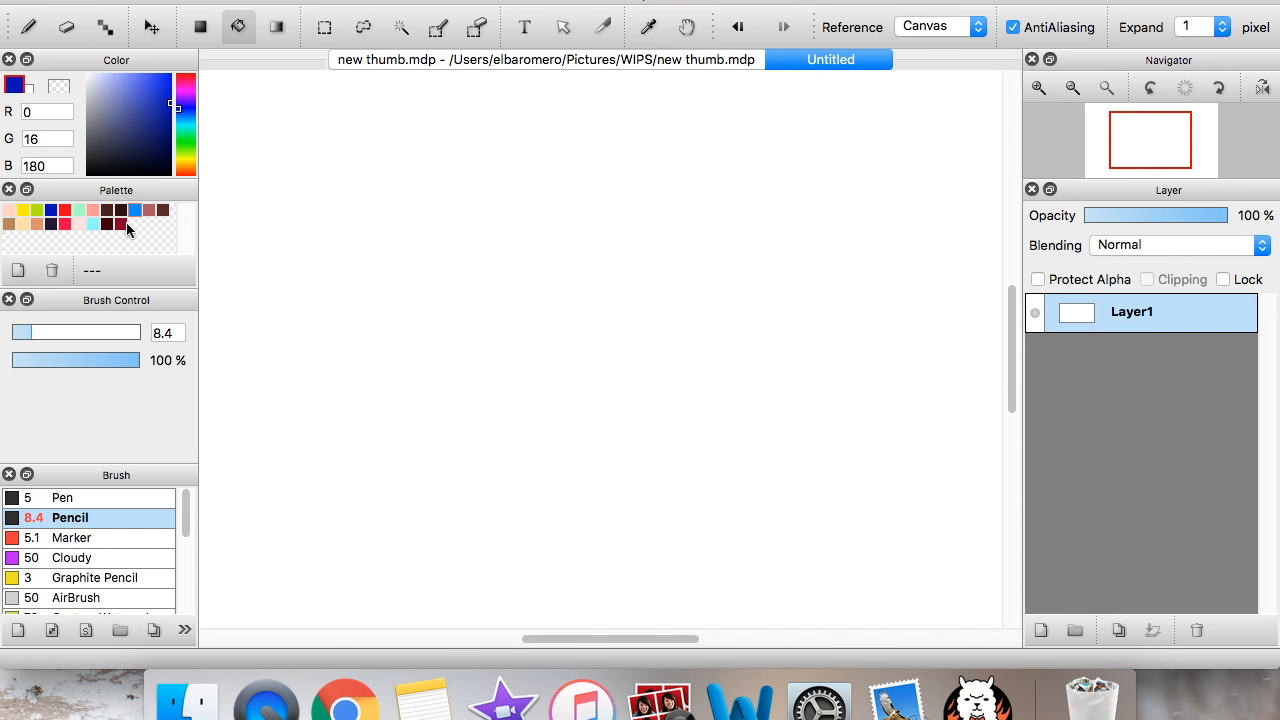
pyautogui.click(134, 210)
pyautogui.click(19, 32)
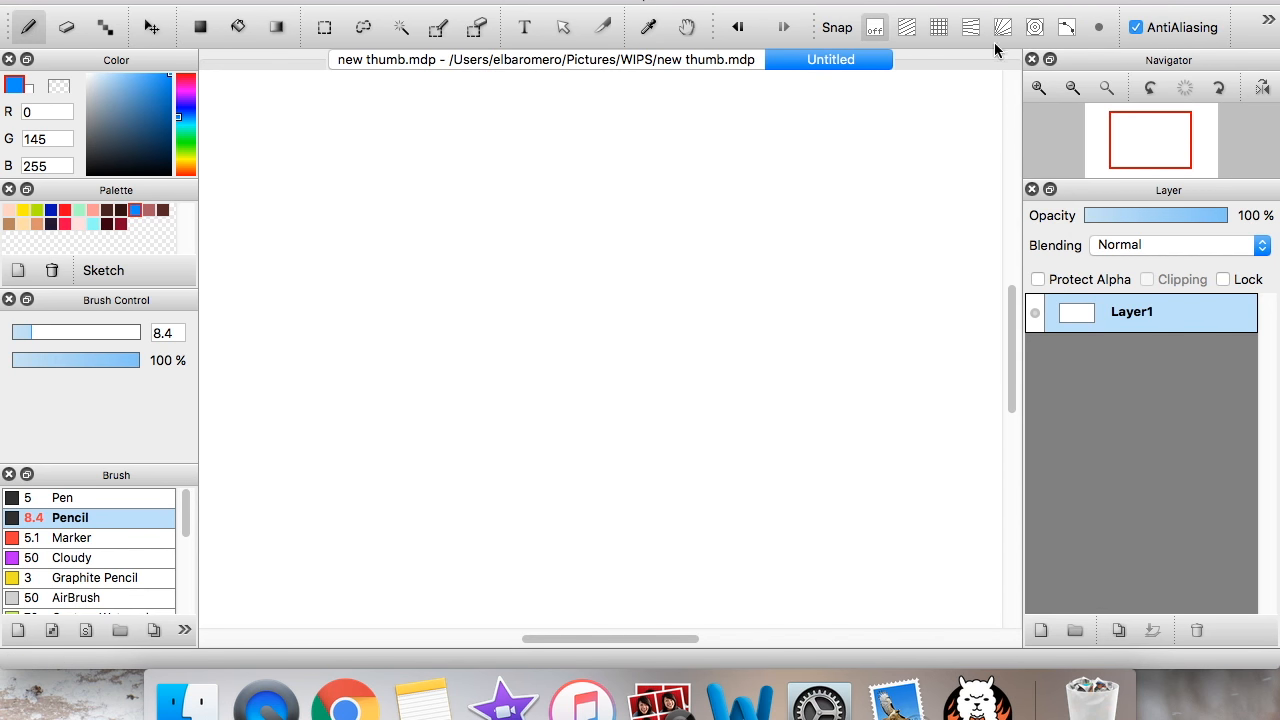
pyautogui.click(1035, 28)
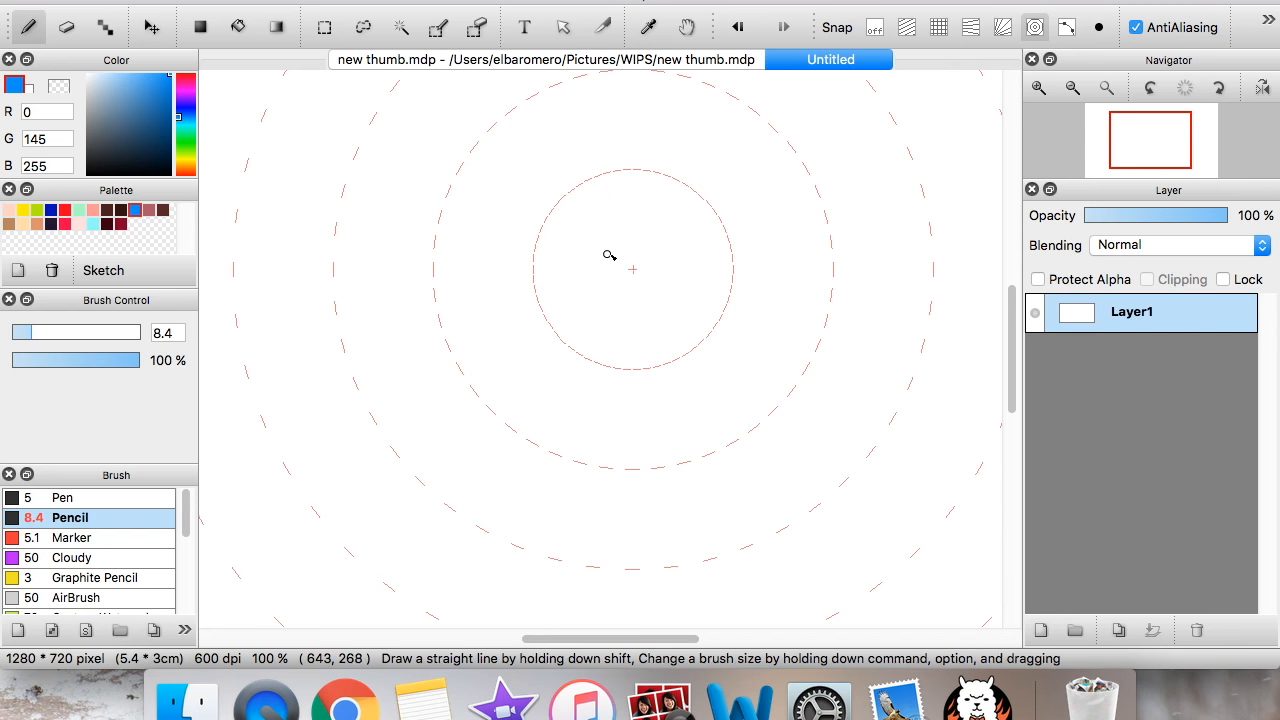
pyautogui.moveTo(524, 93)
pyautogui.mouseDown()
pyautogui.moveTo(455, 187)
pyautogui.moveTo(680, 490)
pyautogui.moveTo(832, 171)
pyautogui.moveTo(446, 175)
pyautogui.mouseUp()
pyautogui.click(875, 28)
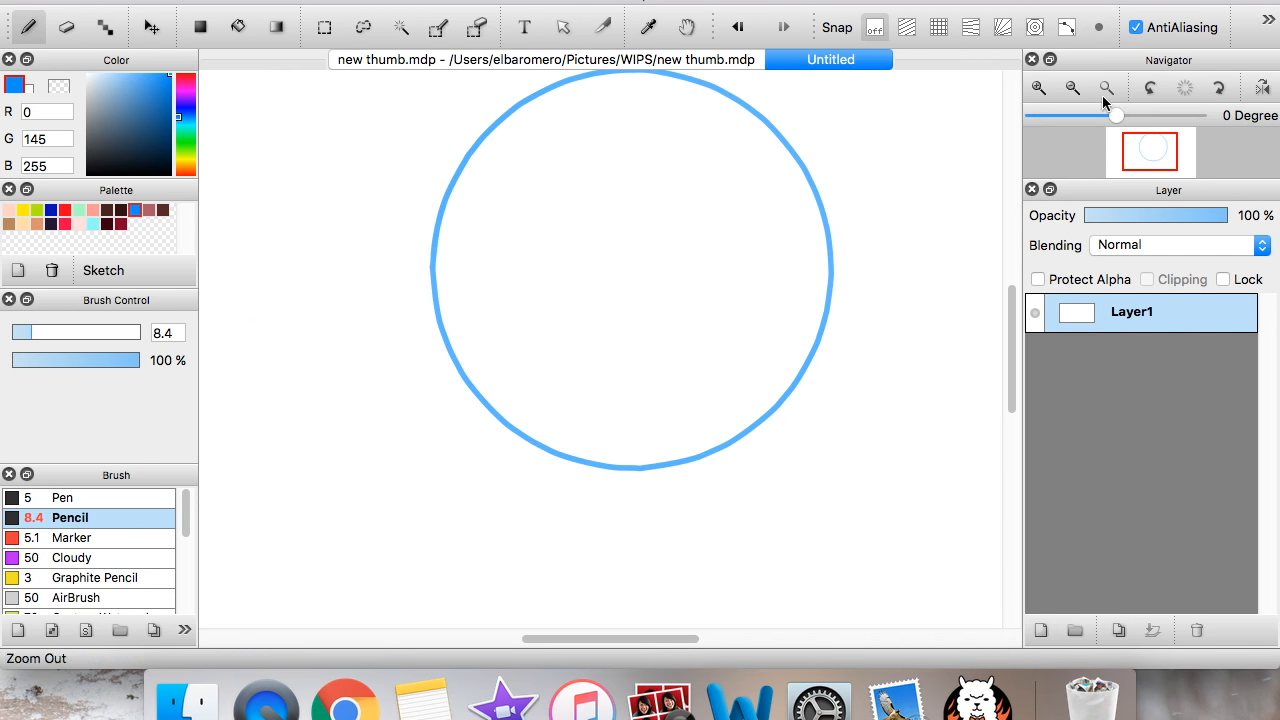
# - Draw a slightly curved vertical centre guideline from the circle's top to below its lower edge
pyautogui.click(1104, 90)
pyautogui.click(1146, 152)
pyautogui.moveTo(1146, 155); pyautogui.dragTo(1152, 151)
pyautogui.click(1042, 86)
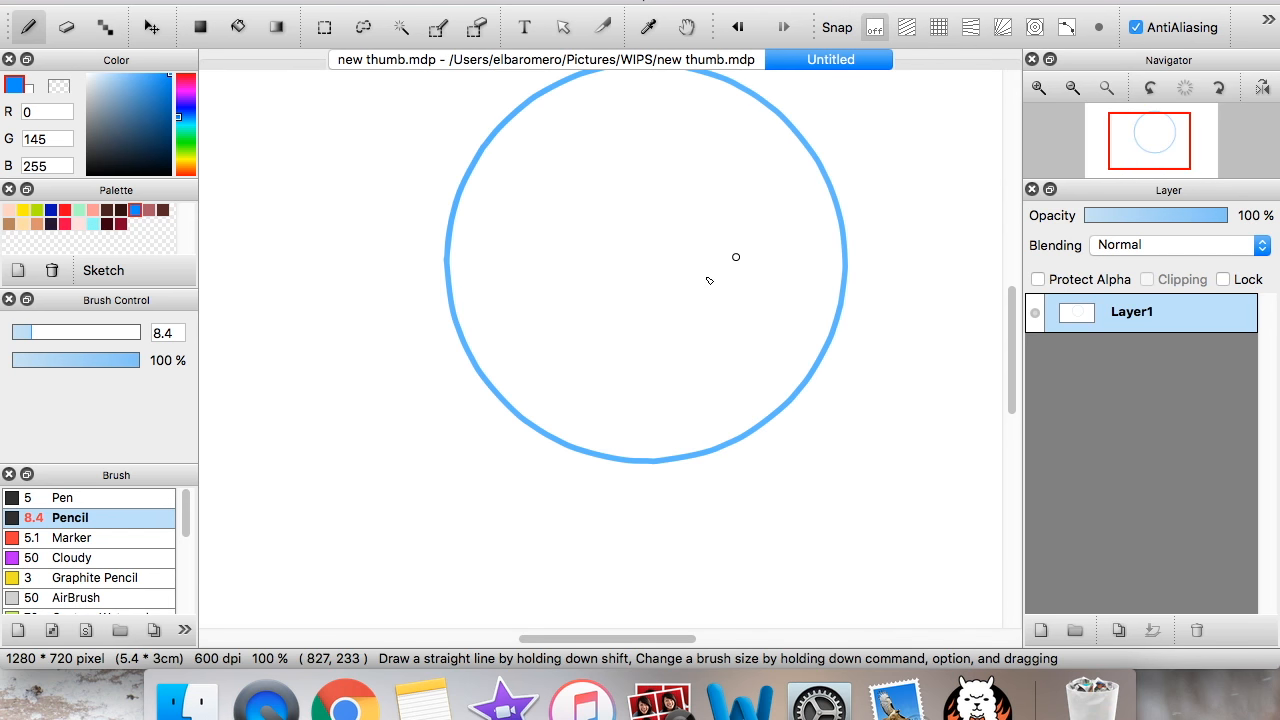
pyautogui.click(1072, 85)
pyautogui.moveTo(622, 165); pyautogui.dragTo(614, 531)
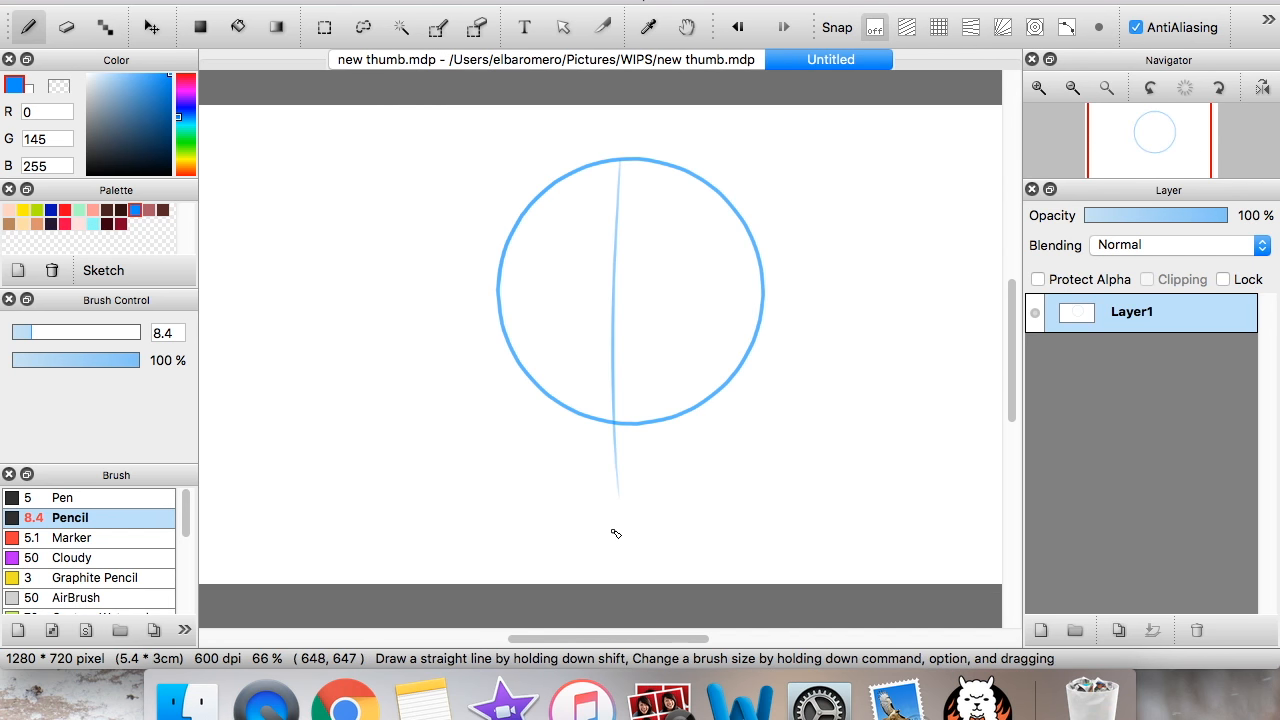
# - Sketch the angular jaw from both sides of the circle down to a pointed chin on the centre guideline
pyautogui.click(1041, 88)
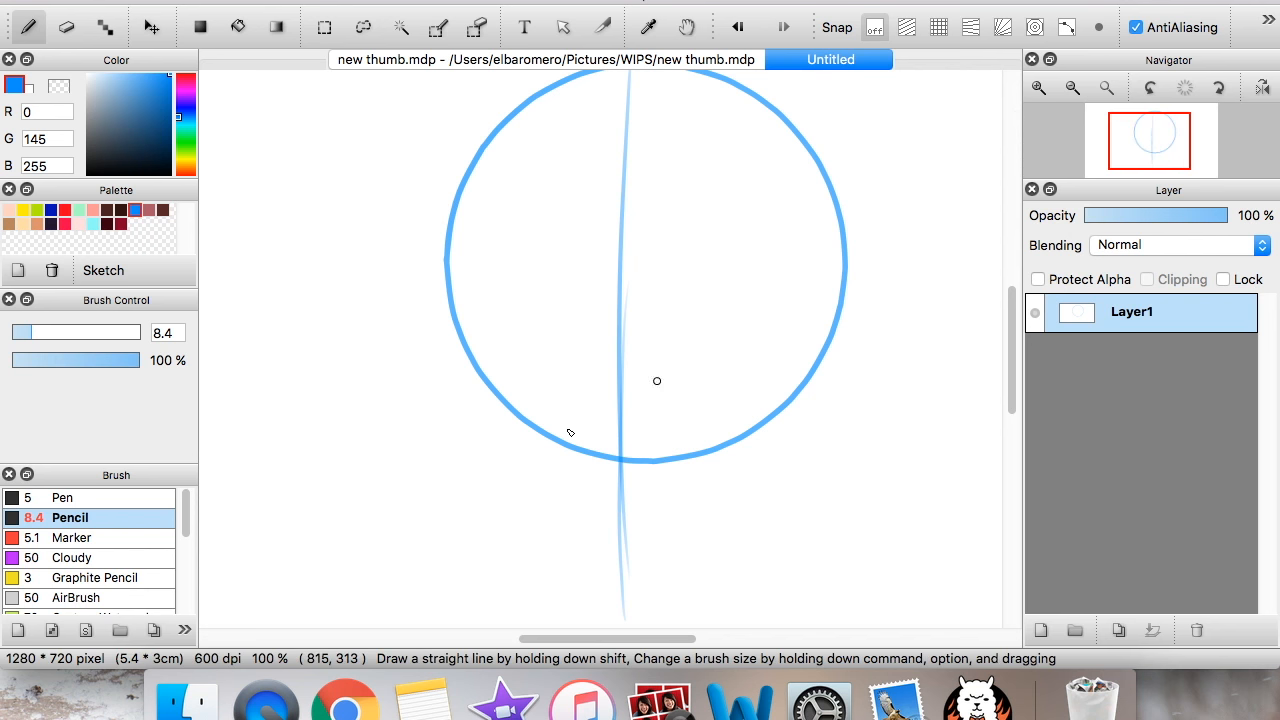
pyautogui.moveTo(460, 317)
pyautogui.mouseDown()
pyautogui.moveTo(536, 530)
pyautogui.moveTo(580, 548)
pyautogui.moveTo(530, 509)
pyautogui.moveTo(618, 583)
pyautogui.moveTo(784, 494)
pyautogui.mouseUp()
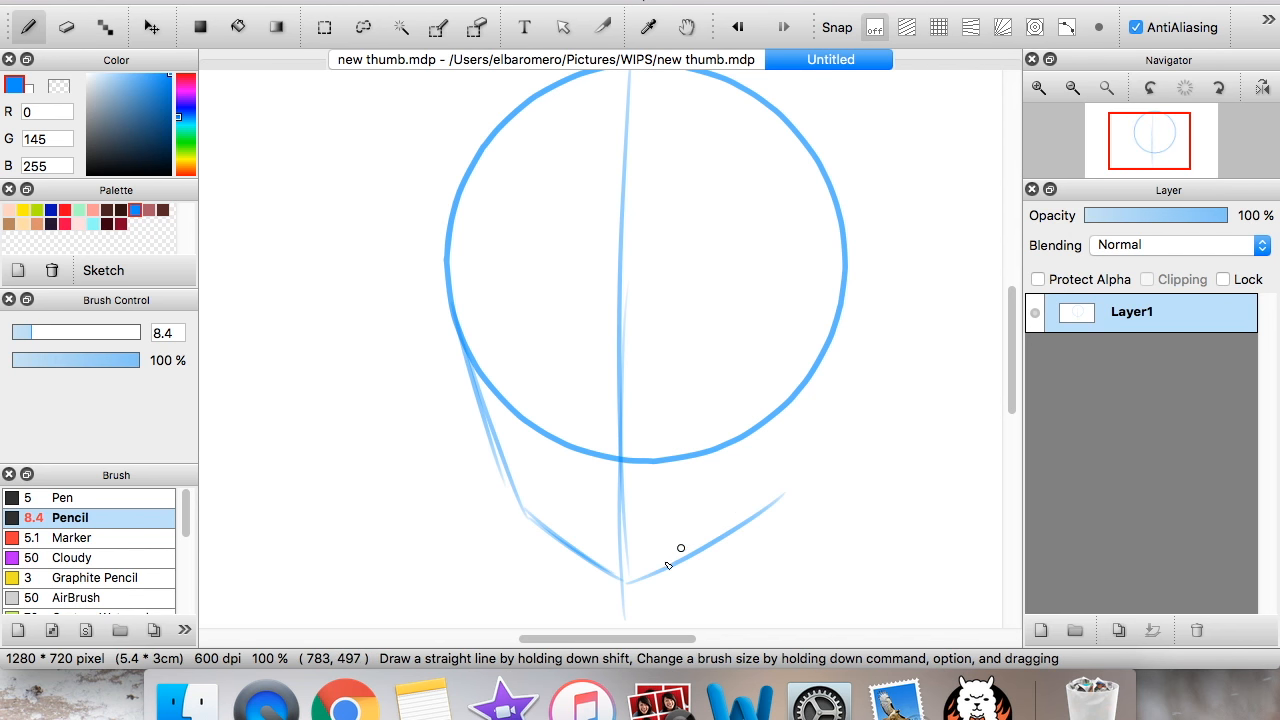
pyautogui.moveTo(640, 578)
pyautogui.mouseDown()
pyautogui.moveTo(752, 512)
pyautogui.moveTo(792, 449)
pyautogui.moveTo(822, 338)
pyautogui.mouseUp()
# - Draw a gently curved horizontal eye guideline across the lower part of the circle and sketch the ear beside it
pyautogui.moveTo(463, 351)
pyautogui.mouseDown()
pyautogui.moveTo(730, 355)
pyautogui.moveTo(828, 338)
pyautogui.mouseUp()
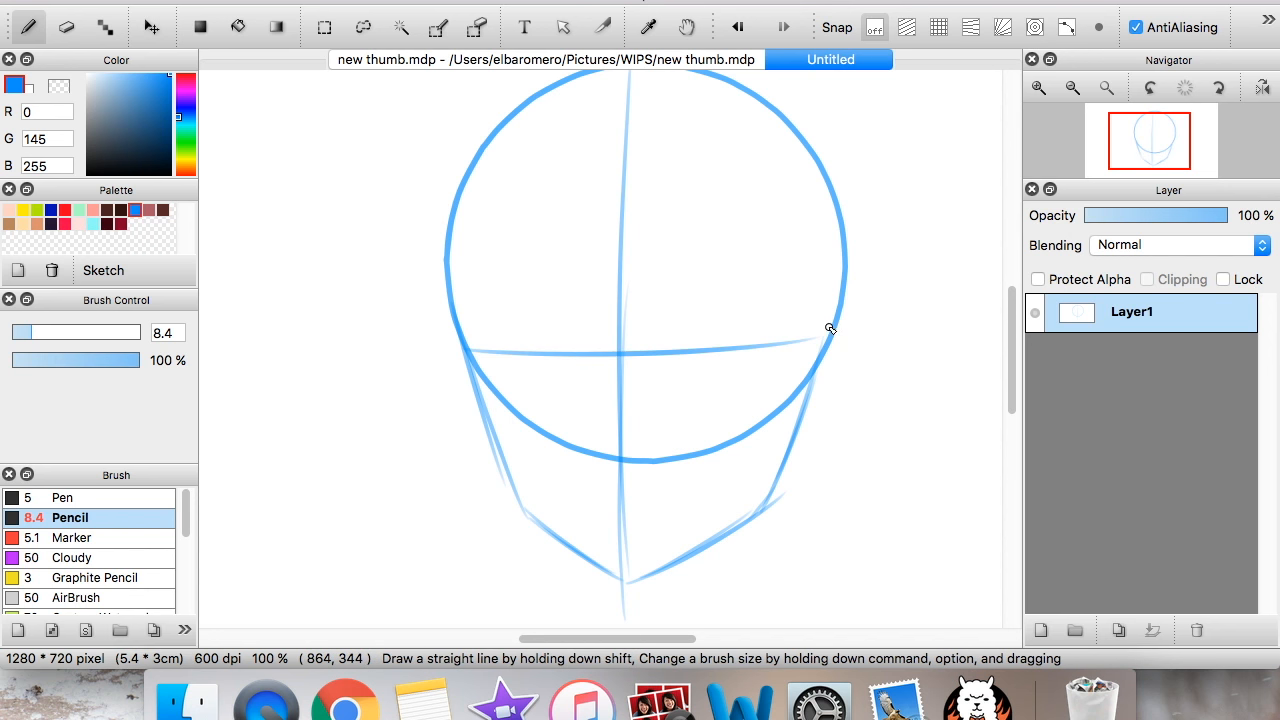
pyautogui.press('super+z')
pyautogui.moveTo(460, 346)
pyautogui.mouseDown()
pyautogui.moveTo(725, 361)
pyautogui.moveTo(923, 338)
pyautogui.moveTo(896, 397)
pyautogui.moveTo(856, 317)
pyautogui.mouseUp()
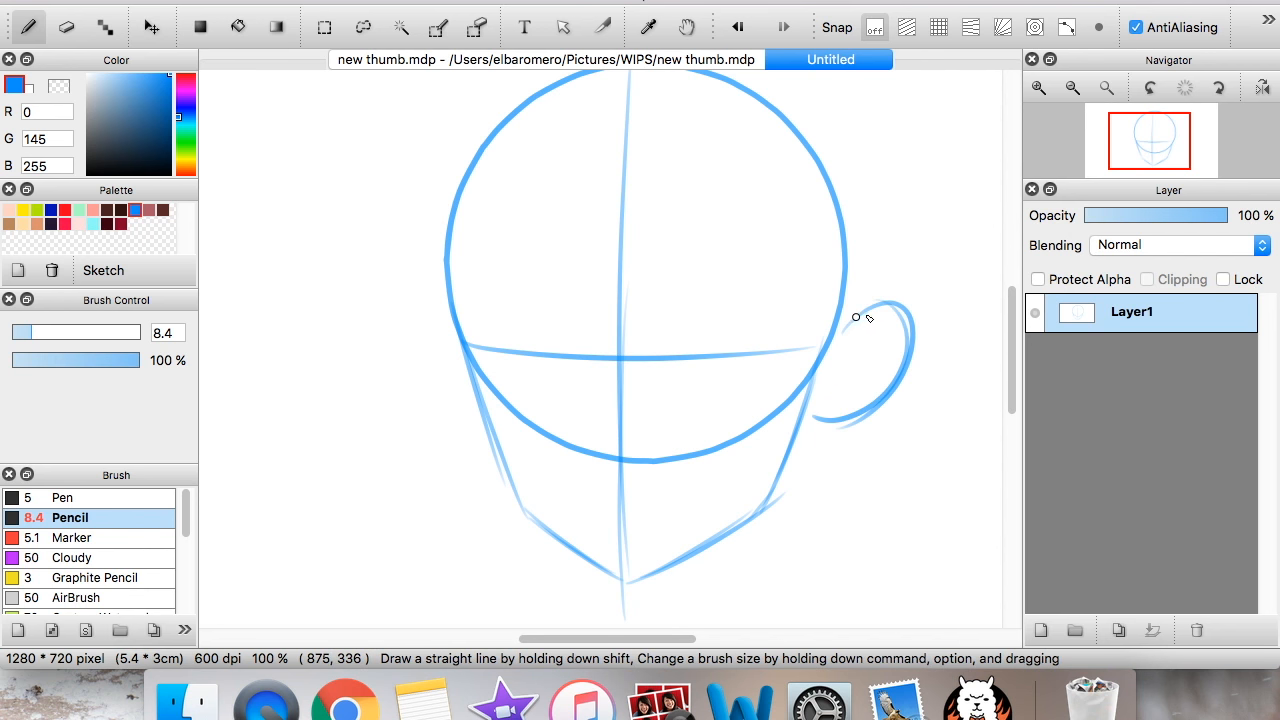
# - Sketch the curved back of the head above the ear and a neck line running down from below the ear
pyautogui.moveTo(775, 85)
pyautogui.mouseDown()
pyautogui.moveTo(897, 167)
pyautogui.moveTo(902, 292)
pyautogui.moveTo(790, 110)
pyautogui.mouseUp()
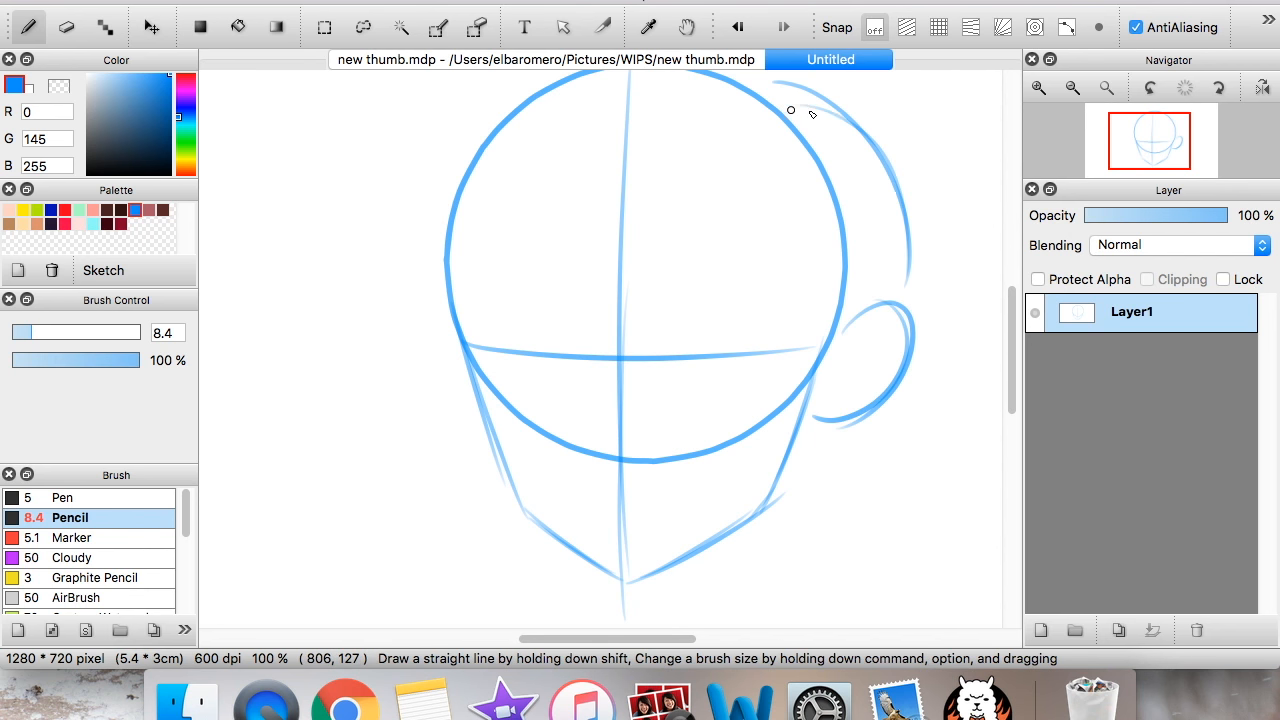
pyautogui.scroll(-5, 830, 250)
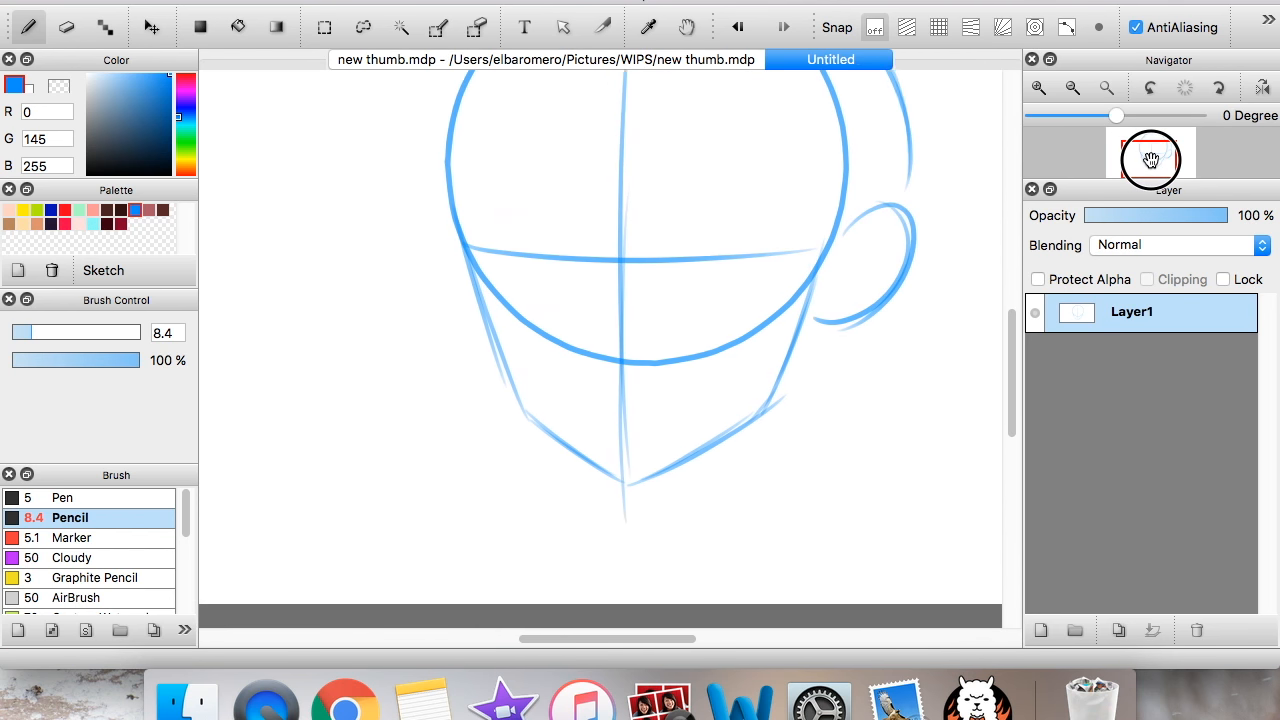
pyautogui.hscroll(2, 800, 300)
pyautogui.moveTo(764, 514); pyautogui.dragTo(790, 316)
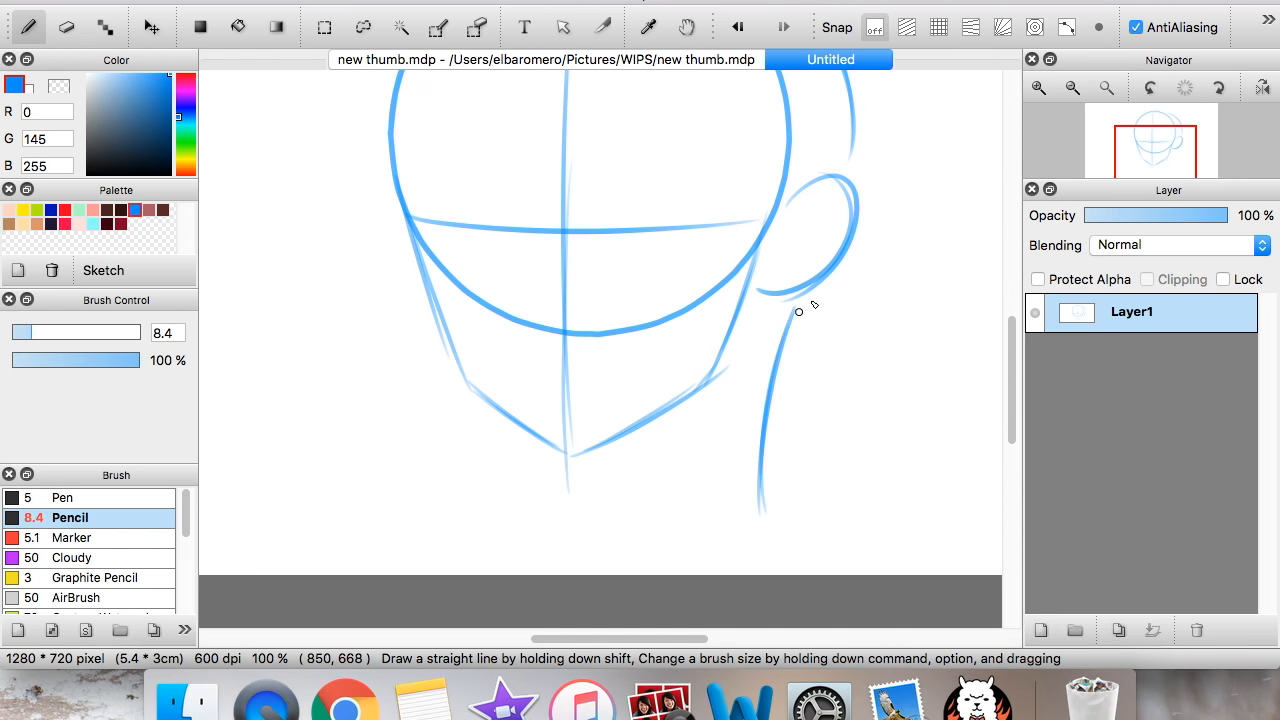
# - Draw the upper and lower outlines of both open eyes above the horizontal guideline in dark blue (0, 18, 180)
pyautogui.click(1038, 88)
pyautogui.moveTo(1152, 165); pyautogui.dragTo(1154, 152)
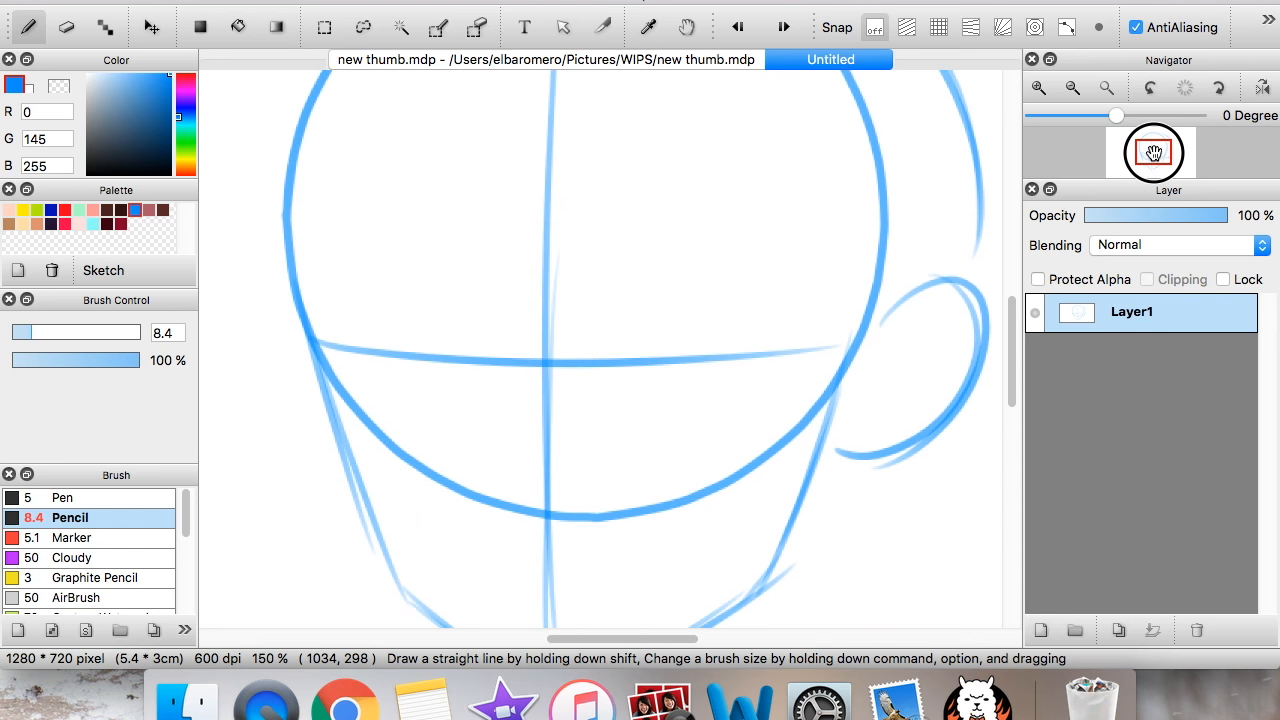
pyautogui.click(50, 210)
pyautogui.click(1038, 88)
pyautogui.moveTo(615, 283)
pyautogui.mouseDown()
pyautogui.moveTo(815, 232)
pyautogui.moveTo(814, 256)
pyautogui.moveTo(620, 340)
pyautogui.mouseUp()
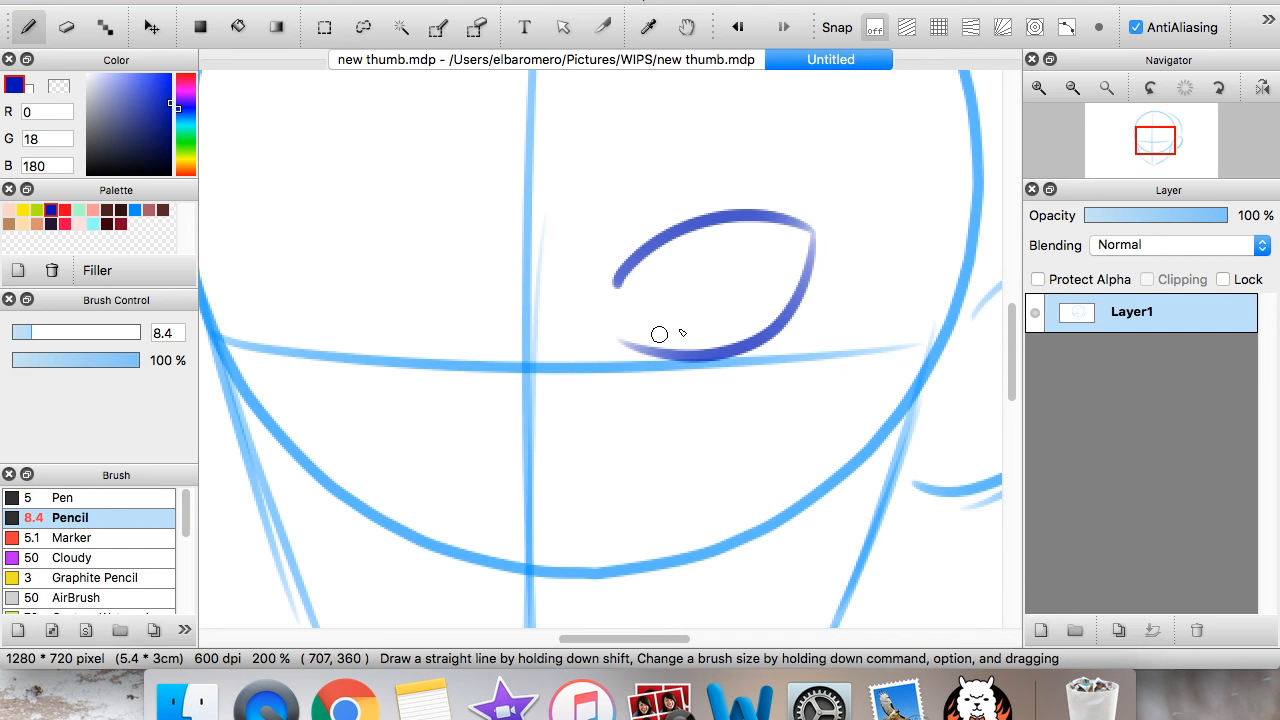
pyautogui.moveTo(416, 266)
pyautogui.mouseDown()
pyautogui.moveTo(266, 228)
pyautogui.moveTo(254, 241)
pyautogui.moveTo(415, 345)
pyautogui.mouseUp()
pyautogui.moveTo(356, 216); pyautogui.dragTo(426, 287)
# - Add a curved iris line inside each eye and two small marks below each eye's outer corner
pyautogui.moveTo(688, 233)
pyautogui.mouseDown()
pyautogui.moveTo(746, 355)
pyautogui.moveTo(674, 271)
pyautogui.moveTo(722, 345)
pyautogui.mouseUp()
pyautogui.moveTo(329, 220)
pyautogui.mouseDown()
pyautogui.moveTo(380, 340)
pyautogui.moveTo(326, 224)
pyautogui.mouseUp()
pyautogui.moveTo(247, 333); pyautogui.dragTo(265, 323)
pyautogui.moveTo(271, 348); pyautogui.dragTo(279, 343)
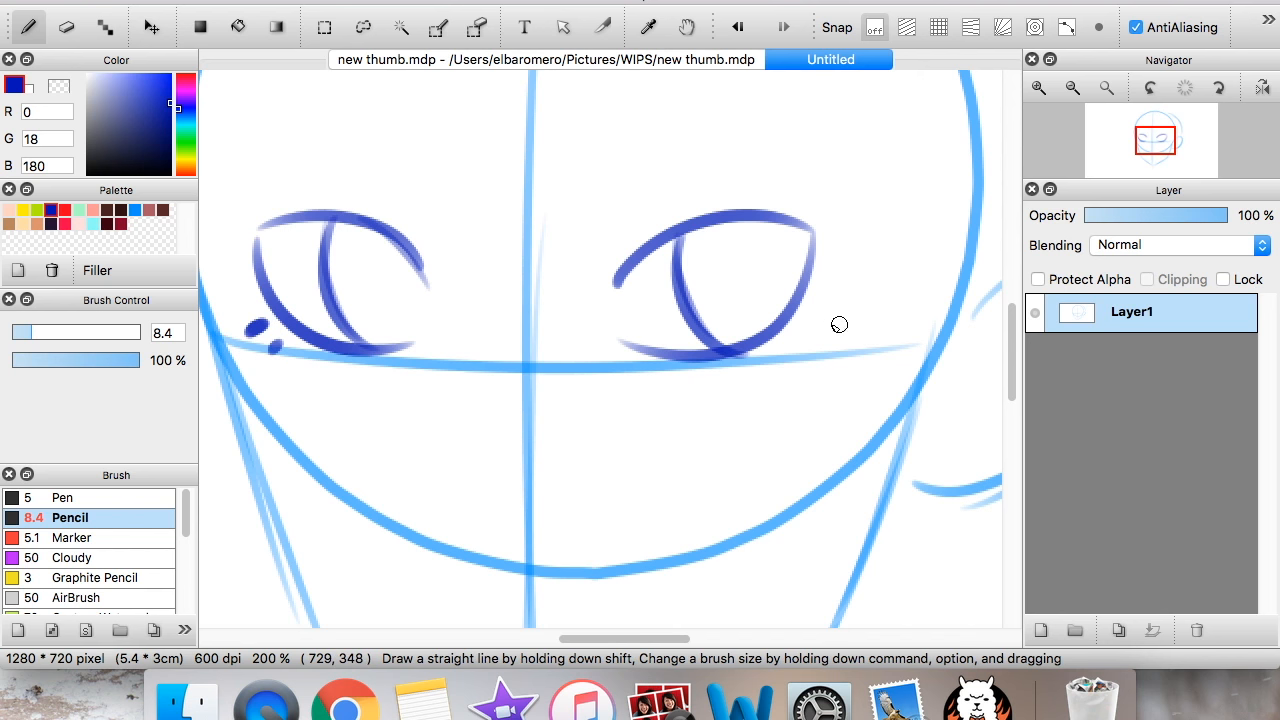
pyautogui.moveTo(796, 334); pyautogui.dragTo(812, 342)
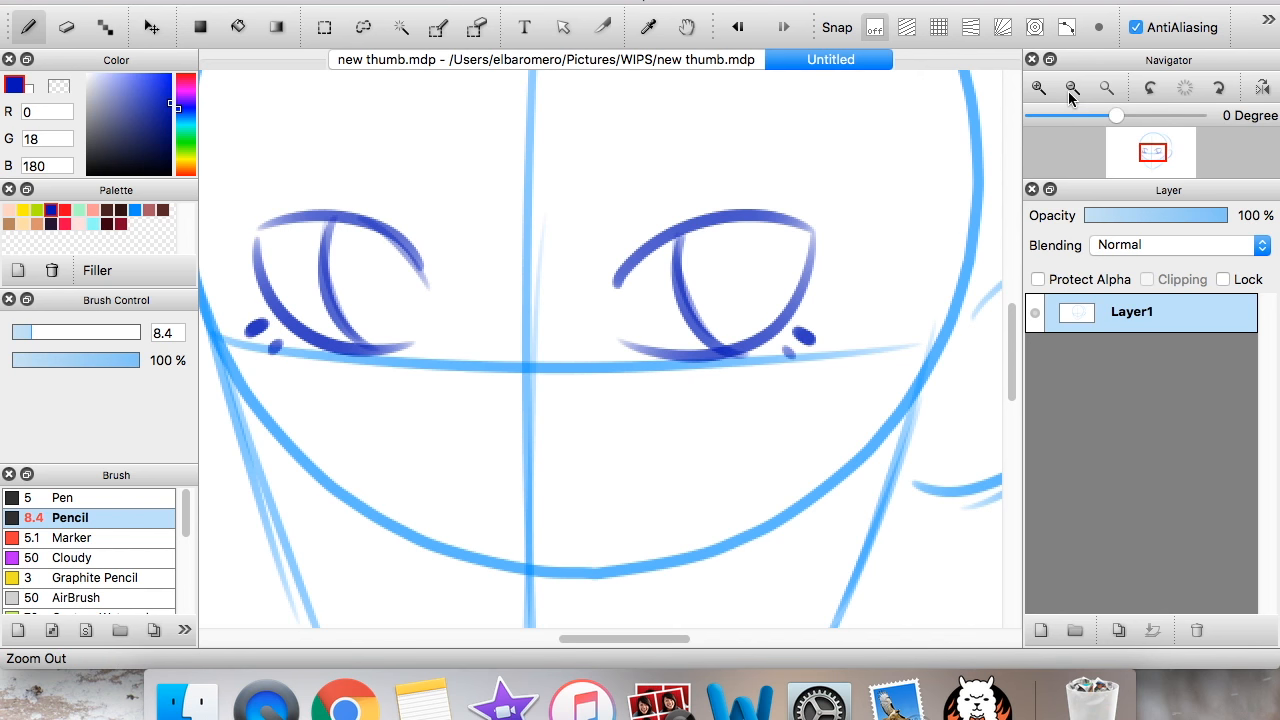
# - Enable Onion Skin Mode and add a new layer above the face sketch
pyautogui.click(1073, 88)
pyautogui.click(1037, 88)
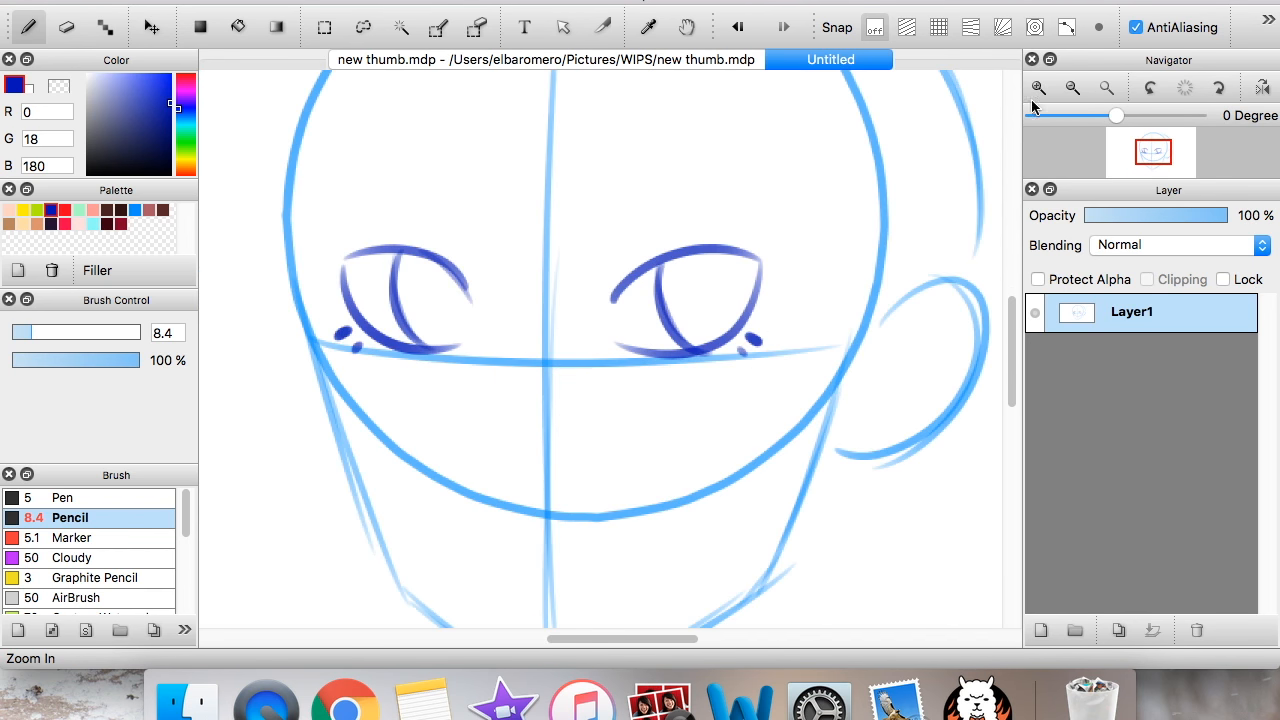
pyautogui.moveTo(1153, 156); pyautogui.dragTo(1152, 151)
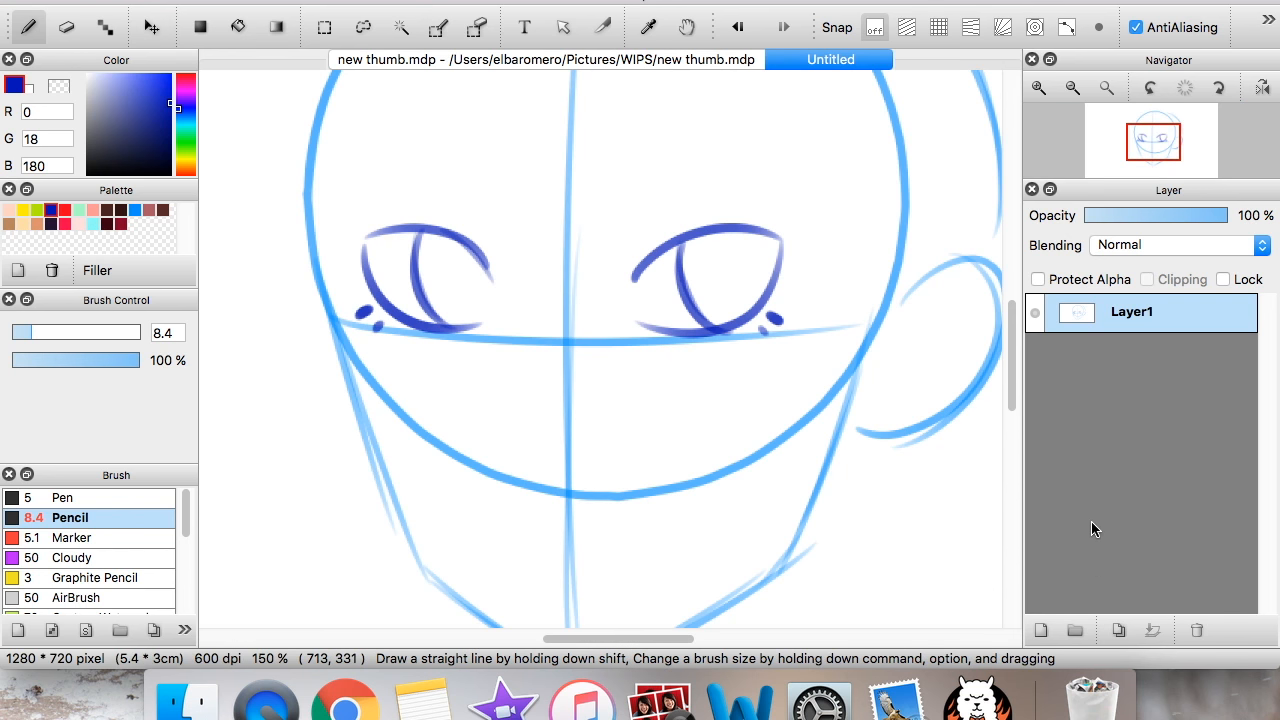
pyautogui.click(512, 1)
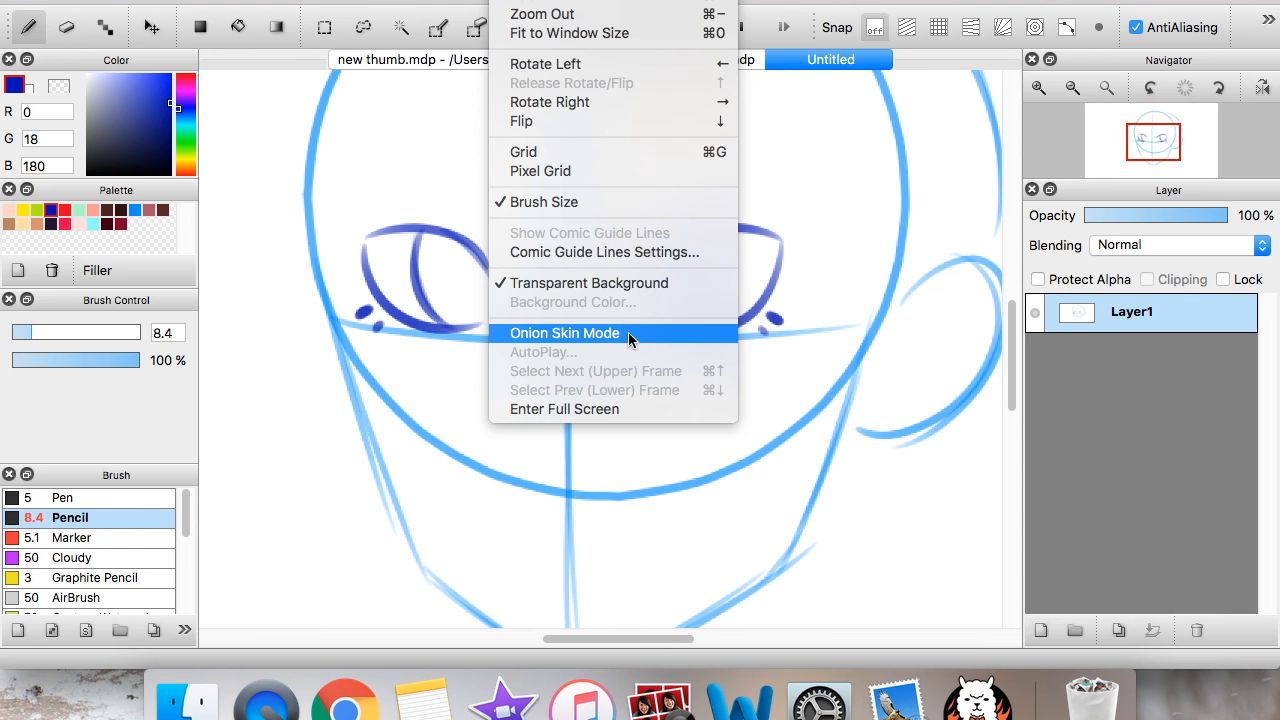
pyautogui.click(597, 333)
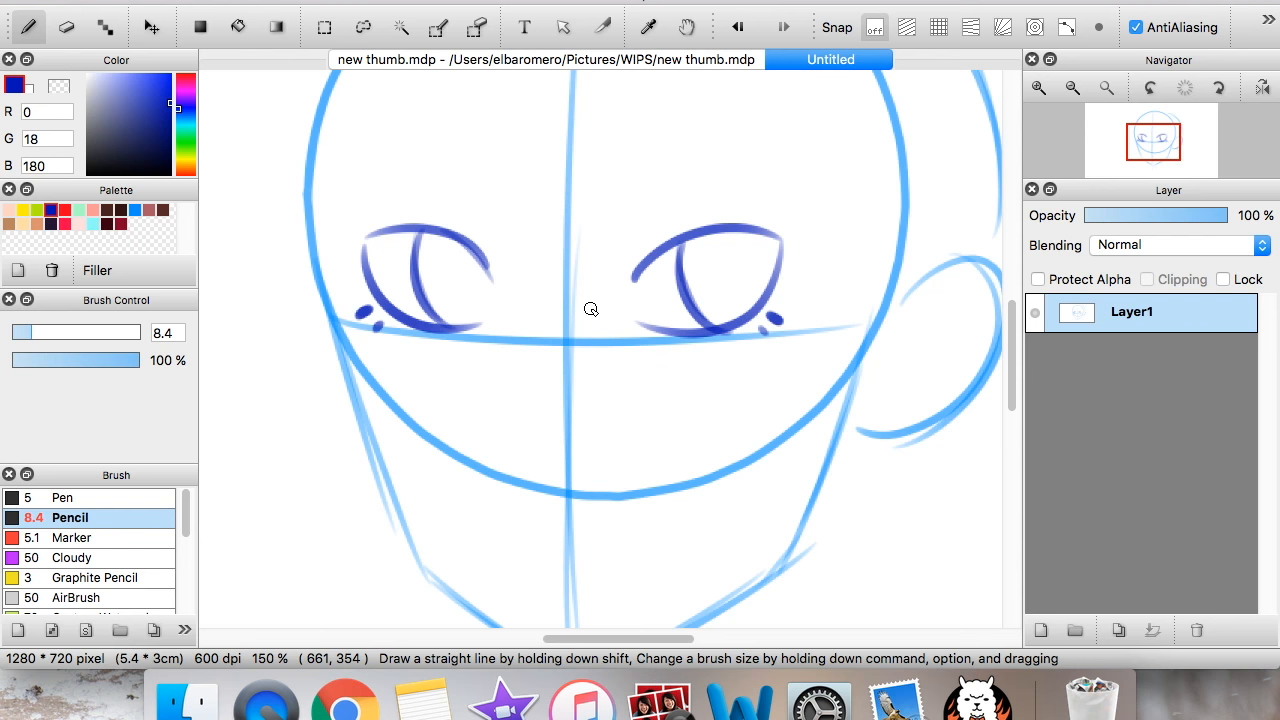
pyautogui.click(1042, 629)
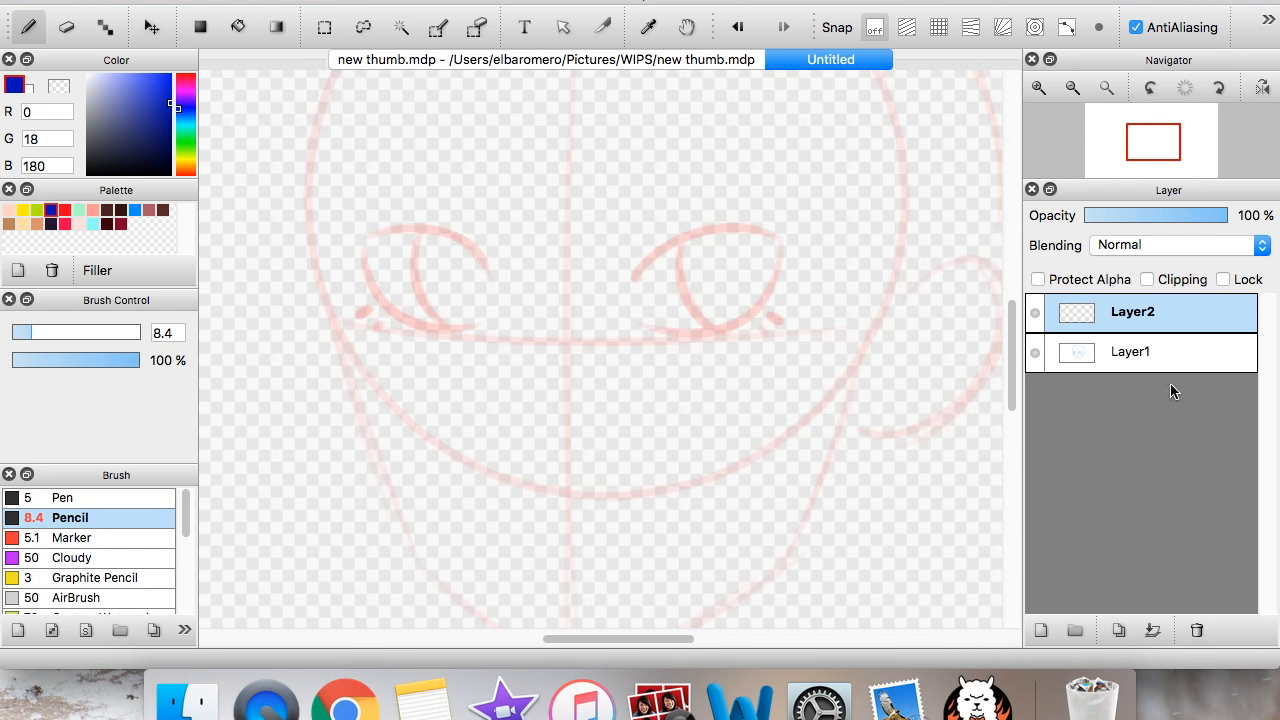
pyautogui.click(1072, 87)
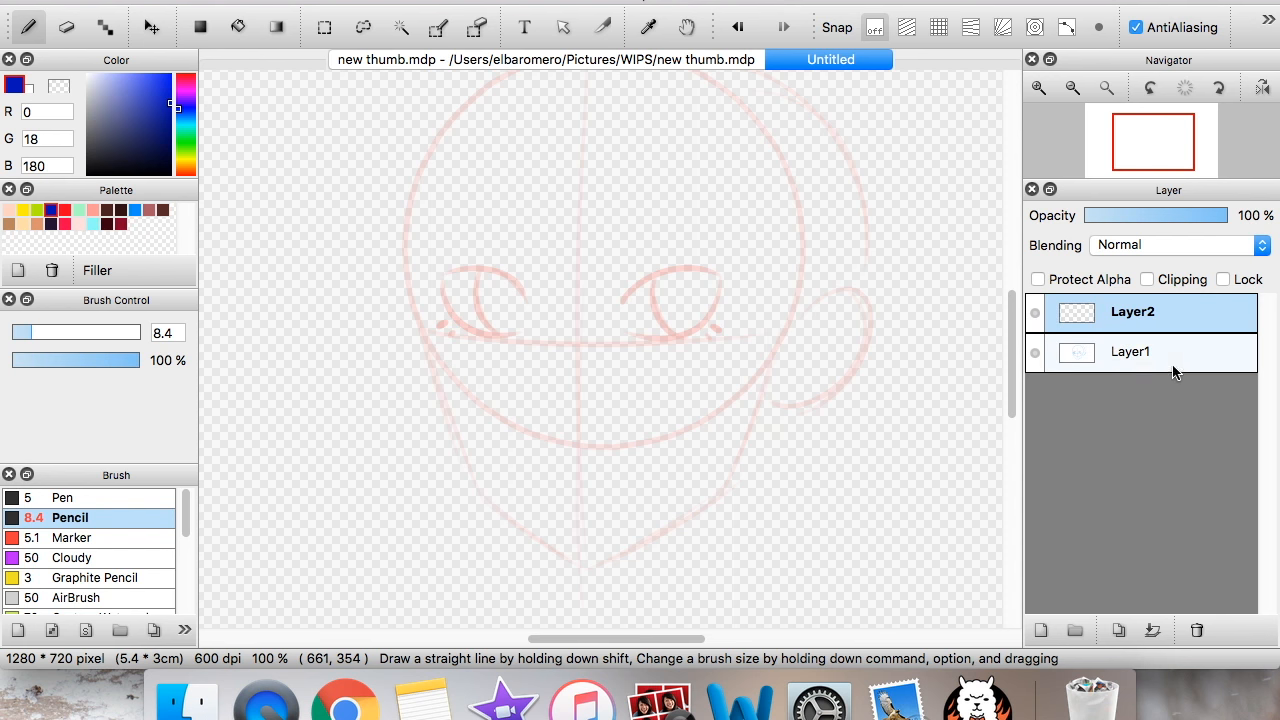
pyautogui.click(1141, 362)
pyautogui.click(1153, 312)
pyautogui.click(65, 209)
pyautogui.moveTo(252, 104)
pyautogui.mouseDown()
pyautogui.moveTo(294, 120)
pyautogui.moveTo(257, 320)
pyautogui.moveTo(200, 495)
pyautogui.mouseUp()
pyautogui.click(1160, 355)
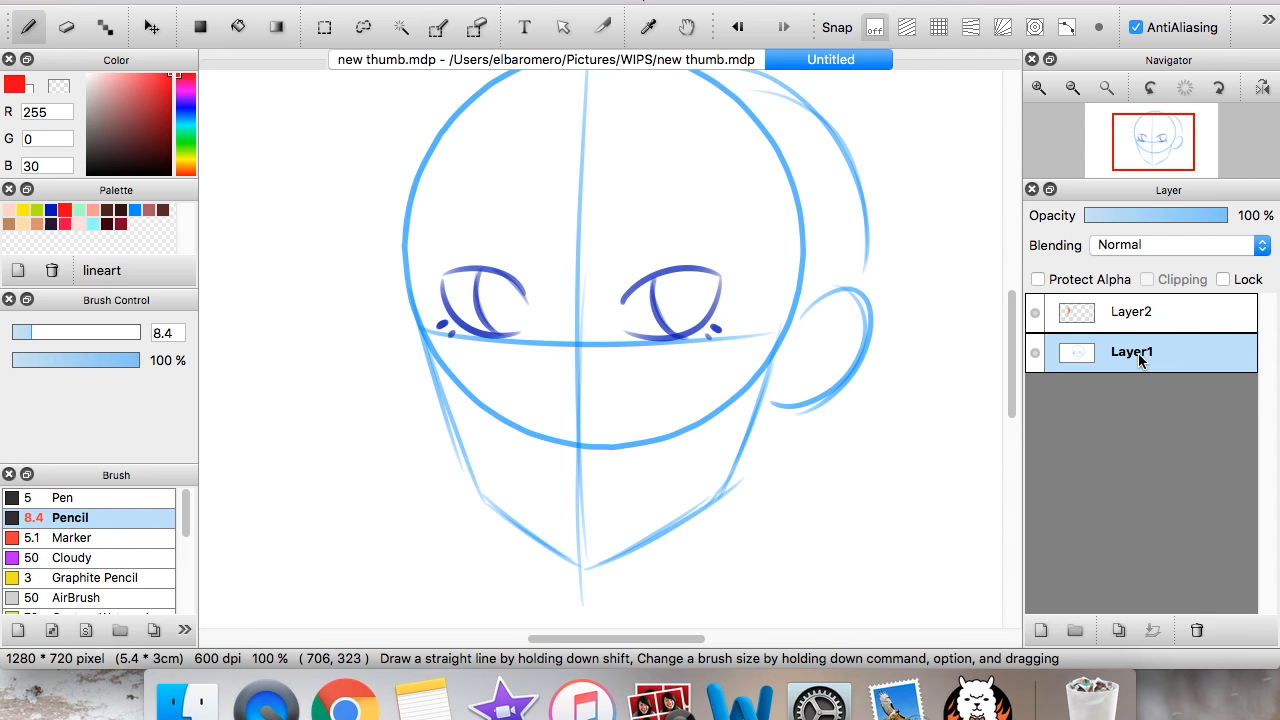
pyautogui.click(1158, 320)
pyautogui.press('Delete')
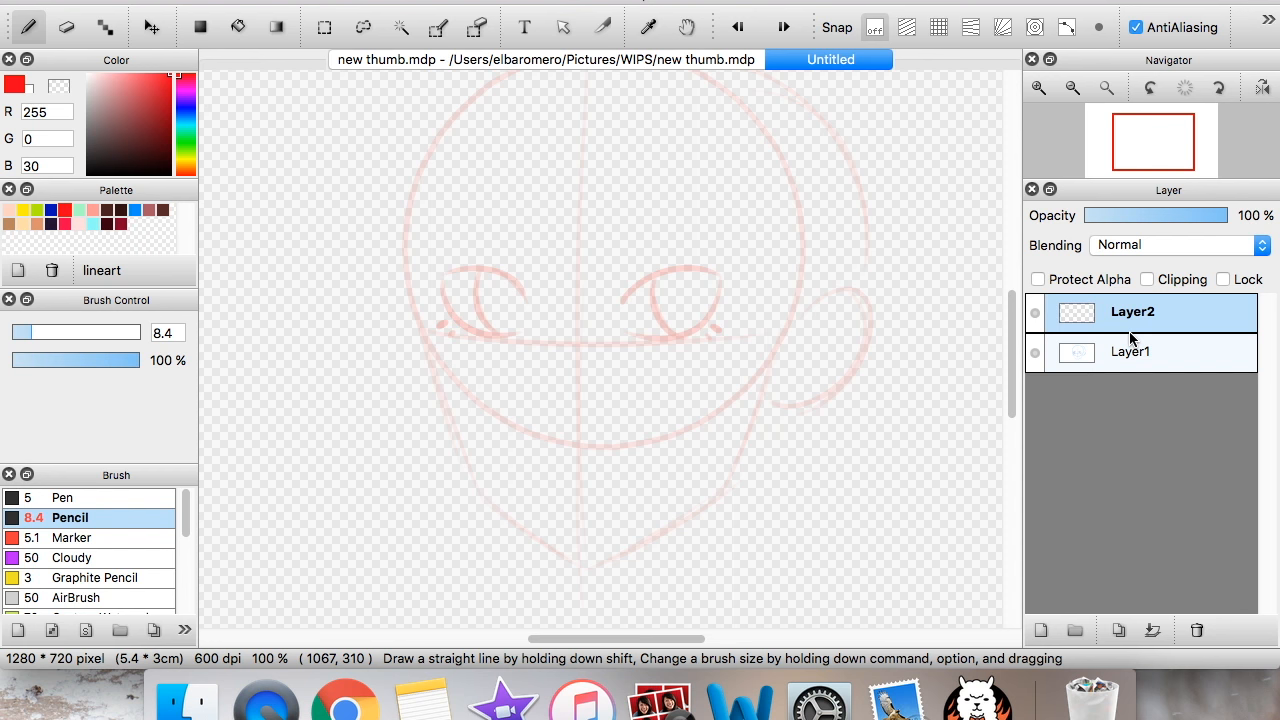
# - On Layer2, draw the eye nearer the ear in dark blue (0, 18, 180) with a lowered upper lid, lower outline and iris curve
pyautogui.click(50, 209)
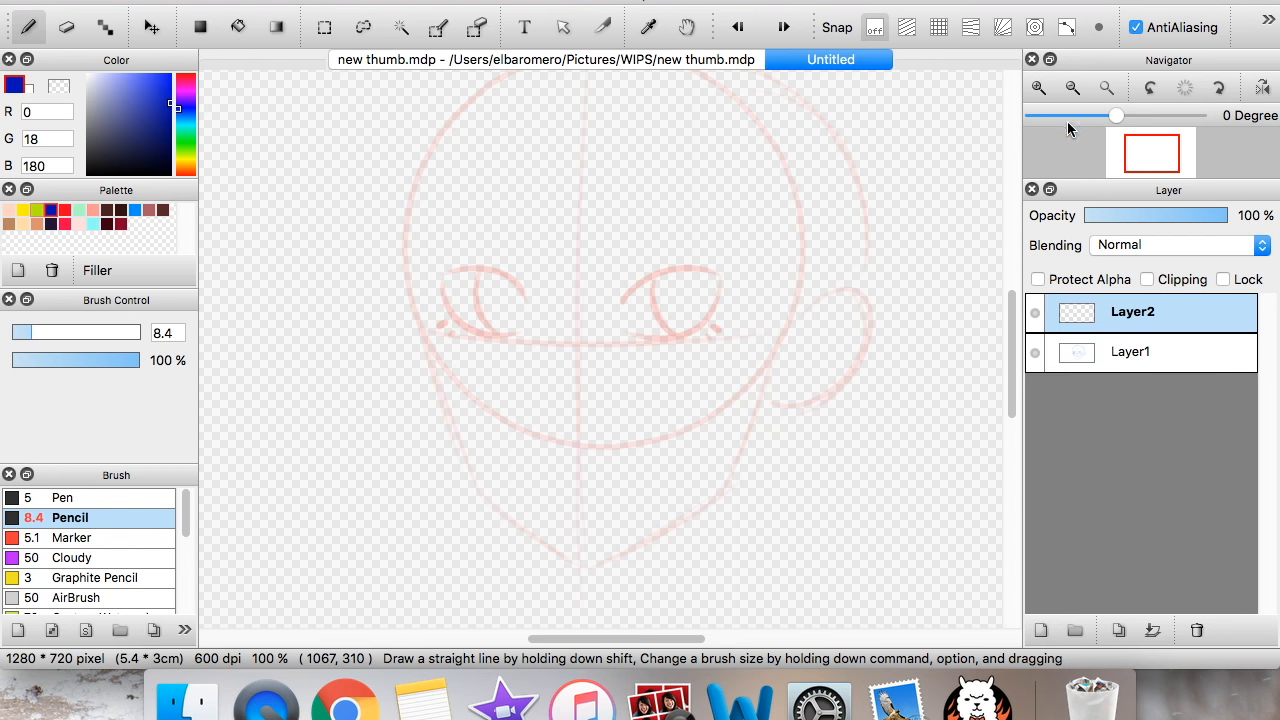
pyautogui.click(1039, 88)
pyautogui.click(1039, 88)
pyautogui.click(1041, 88)
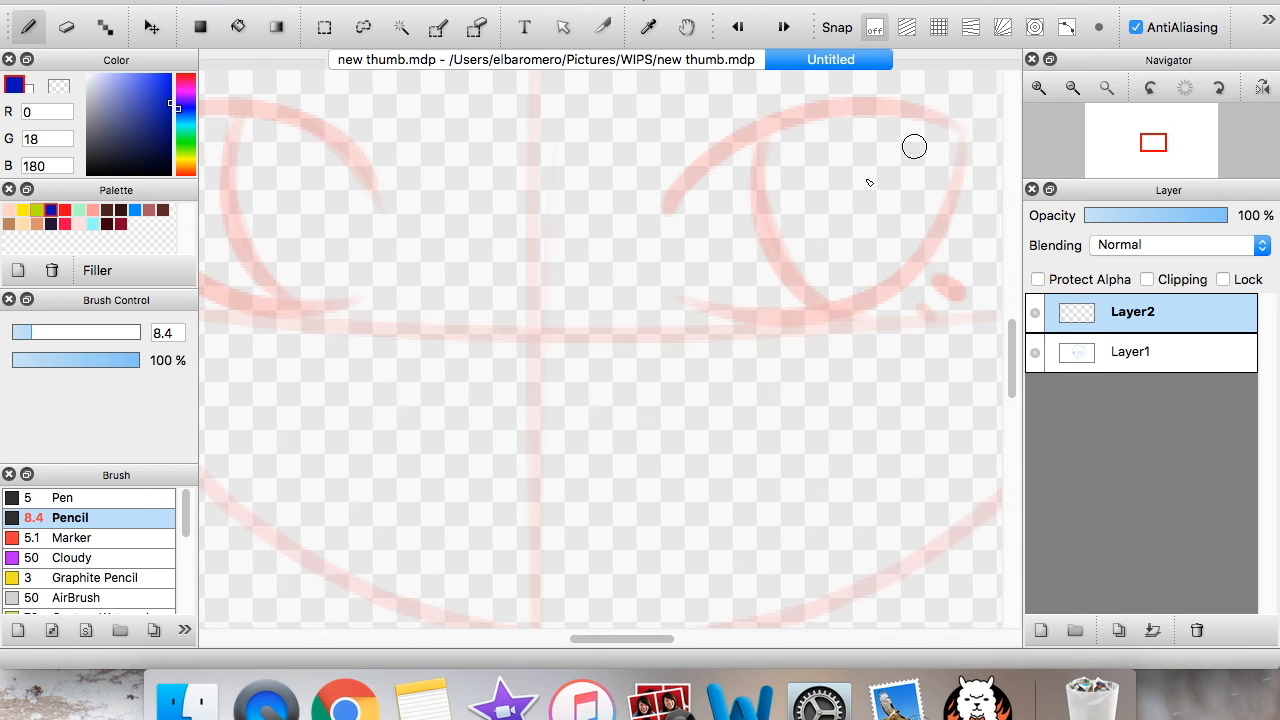
pyautogui.moveTo(665, 209)
pyautogui.mouseDown()
pyautogui.moveTo(697, 190)
pyautogui.moveTo(928, 163)
pyautogui.mouseUp()
pyautogui.moveTo(674, 200)
pyautogui.mouseDown()
pyautogui.moveTo(955, 172)
pyautogui.moveTo(833, 319)
pyautogui.moveTo(676, 289)
pyautogui.mouseUp()
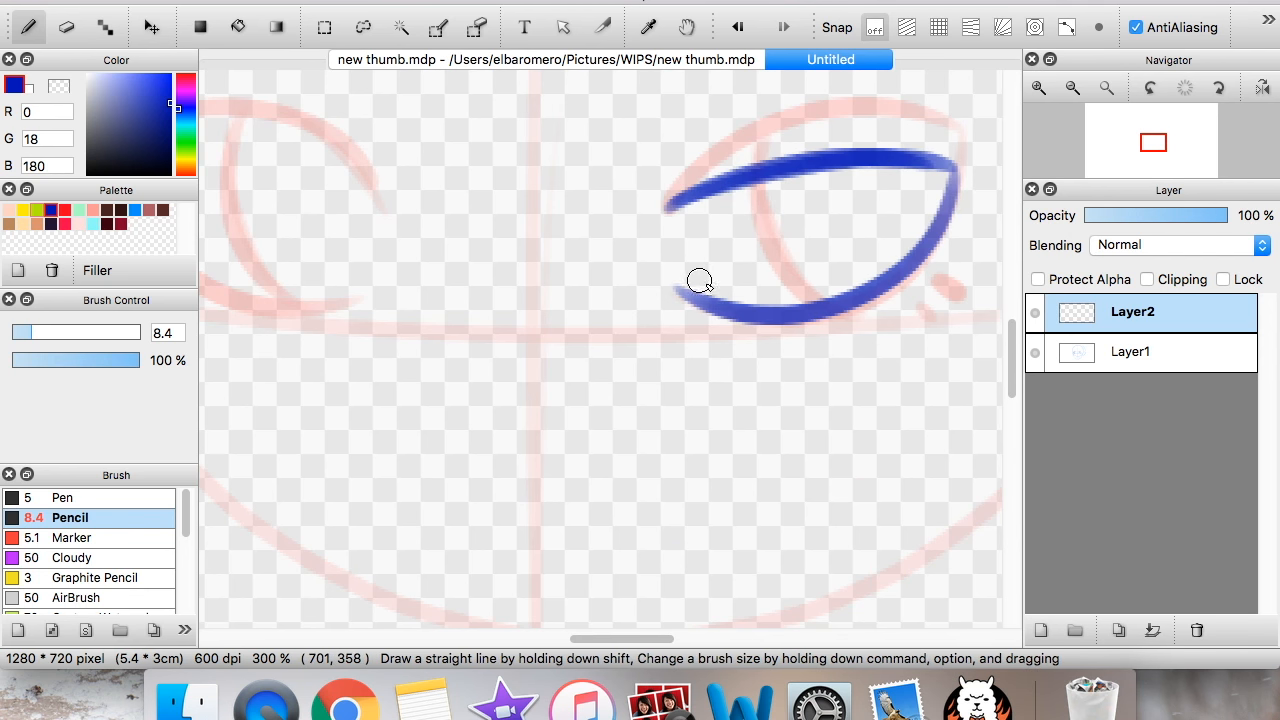
pyautogui.moveTo(760, 182)
pyautogui.mouseDown()
pyautogui.moveTo(760, 226)
pyautogui.moveTo(856, 296)
pyautogui.mouseUp()
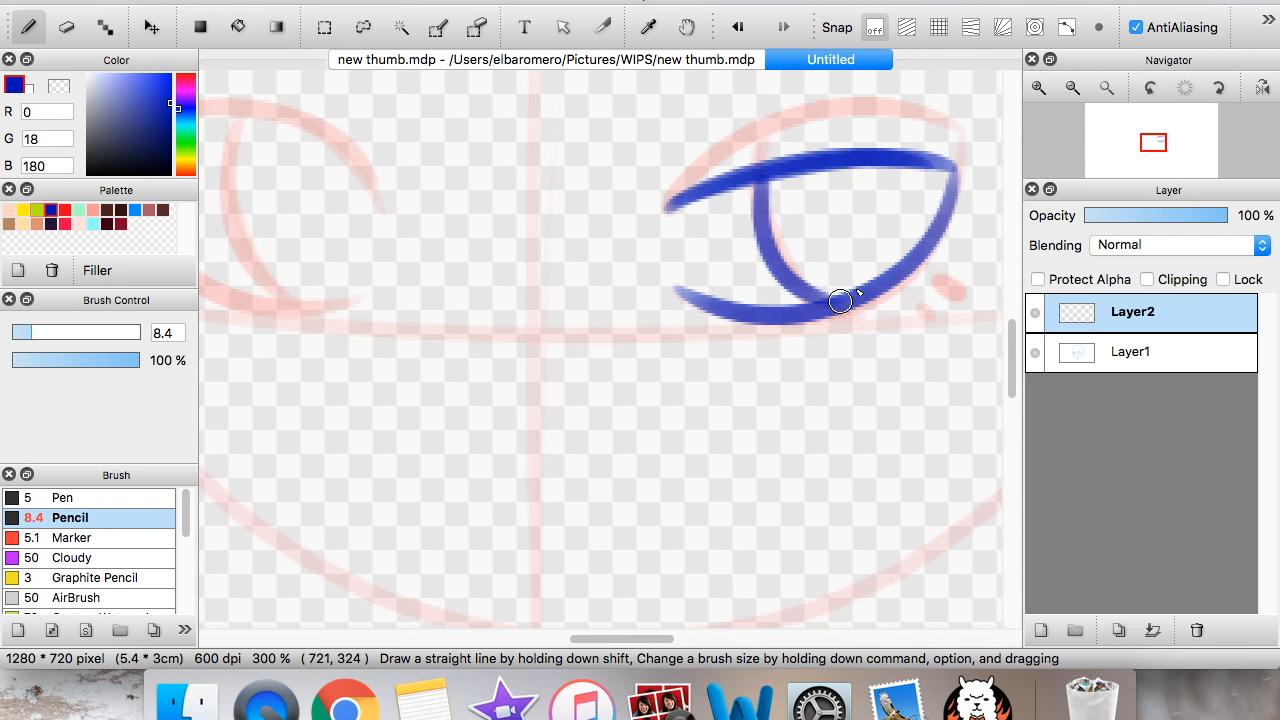
# - Flip the canvas view and draw the other eye with a matching lowered lid, lower outline and iris curve
pyautogui.hscroll(-5, 623, 623)
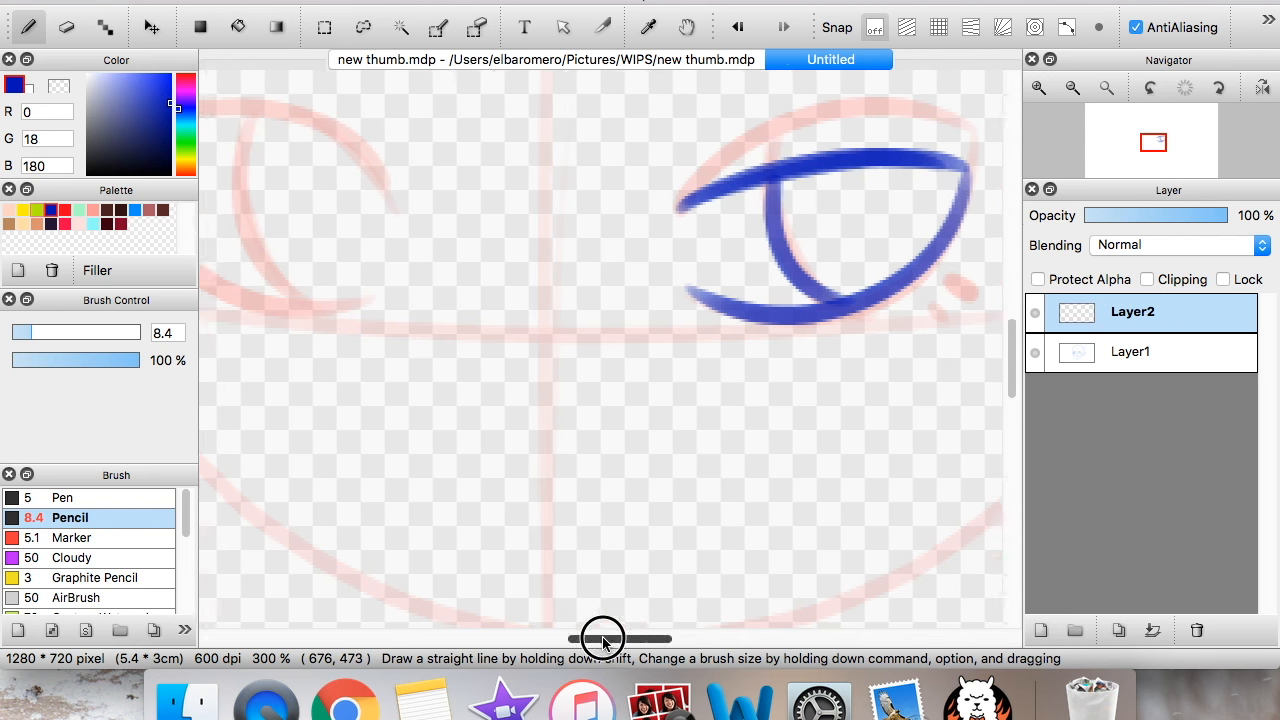
pyautogui.click(1262, 88)
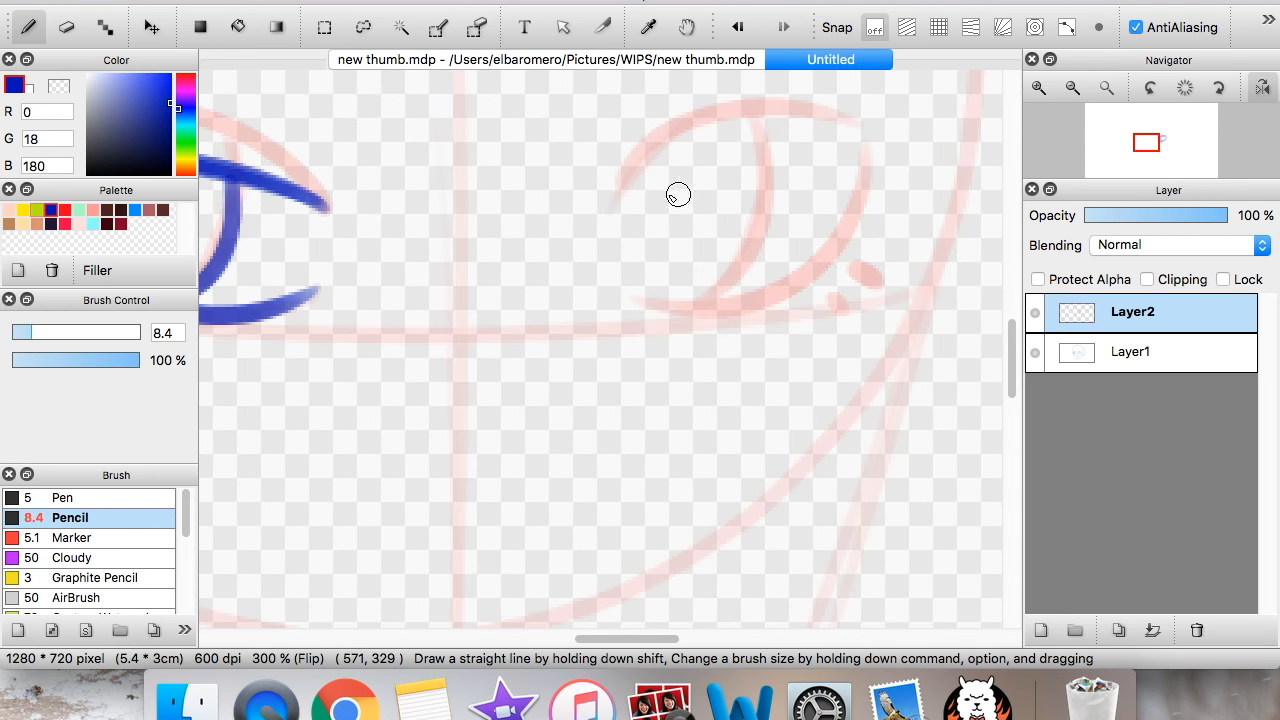
pyautogui.moveTo(617, 203)
pyautogui.mouseDown()
pyautogui.moveTo(862, 168)
pyautogui.moveTo(815, 275)
pyautogui.moveTo(642, 290)
pyautogui.mouseUp()
pyautogui.press('super+z')
pyautogui.moveTo(864, 172)
pyautogui.mouseDown()
pyautogui.moveTo(841, 240)
pyautogui.moveTo(670, 302)
pyautogui.mouseUp()
pyautogui.moveTo(763, 168); pyautogui.dragTo(698, 303)
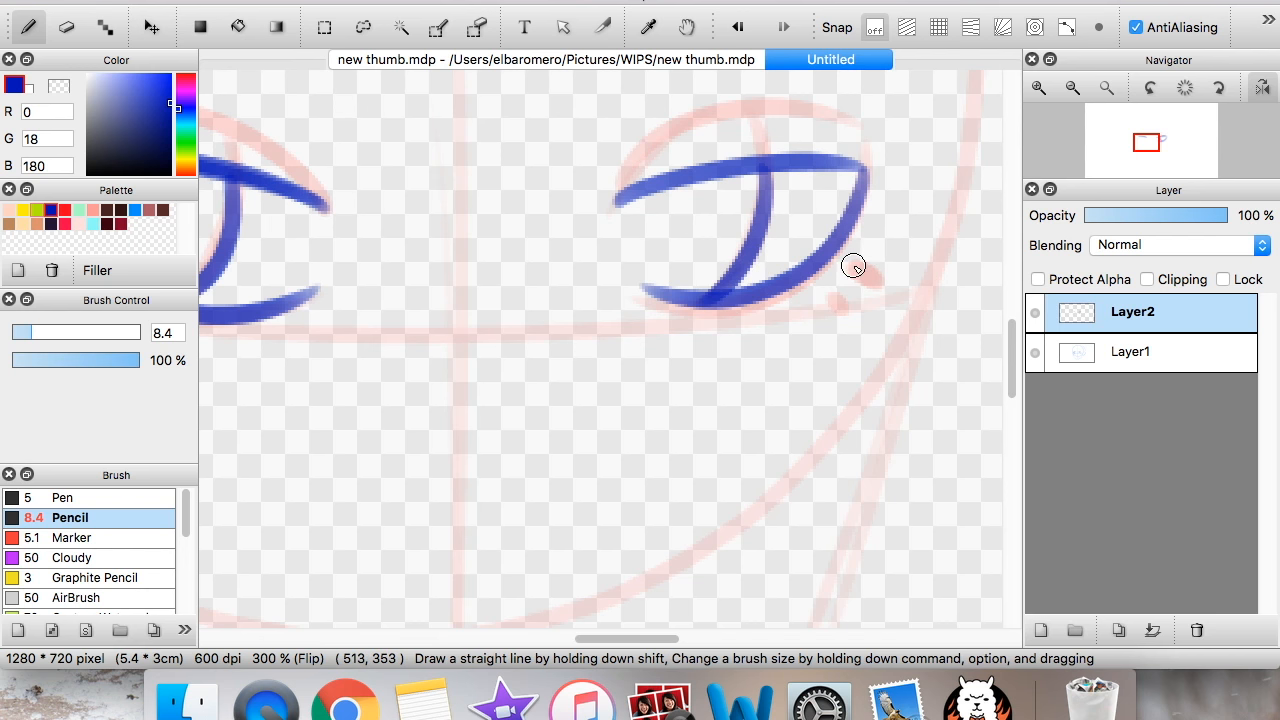
# - Add two small marks below each eye's outer corner on Layer2, returning the canvas to its unflipped view between the eyes
pyautogui.moveTo(853, 268); pyautogui.dragTo(866, 275)
pyautogui.click(834, 303)
pyautogui.click(1262, 87)
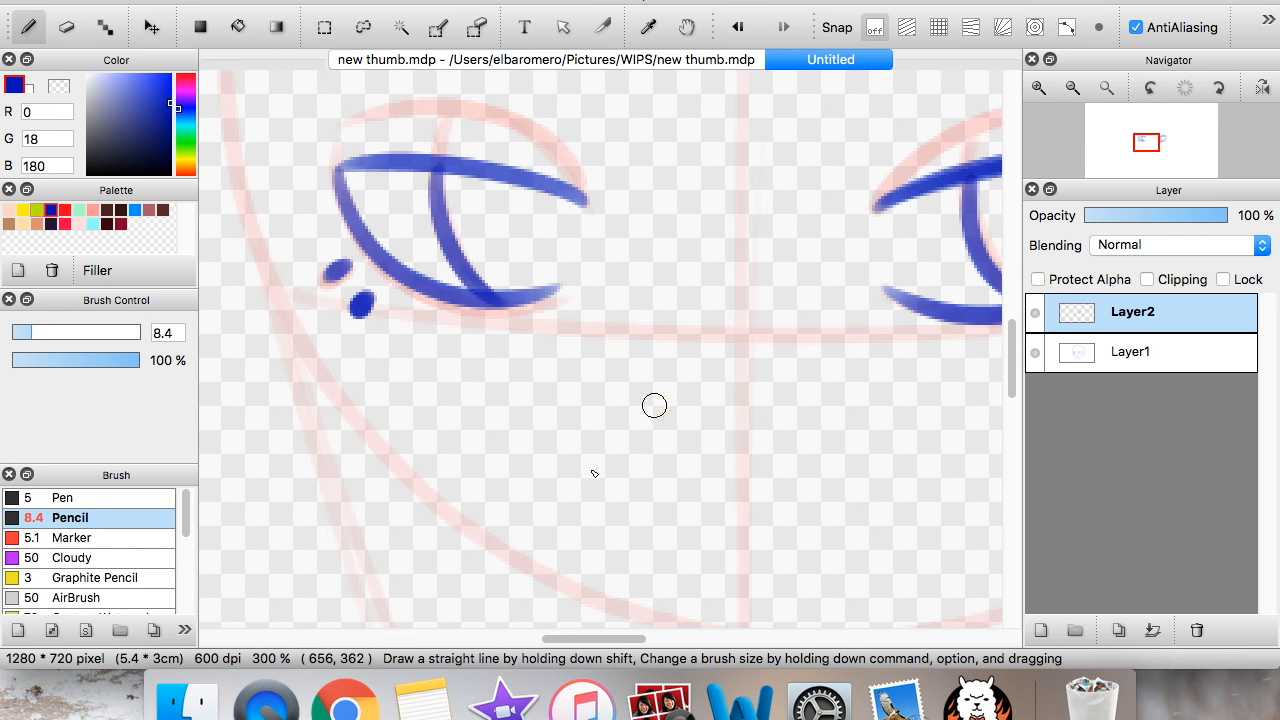
pyautogui.moveTo(571, 645); pyautogui.dragTo(619, 643)
pyautogui.moveTo(787, 279)
pyautogui.mouseDown()
pyautogui.moveTo(808, 304)
pyautogui.moveTo(777, 319)
pyautogui.mouseUp()
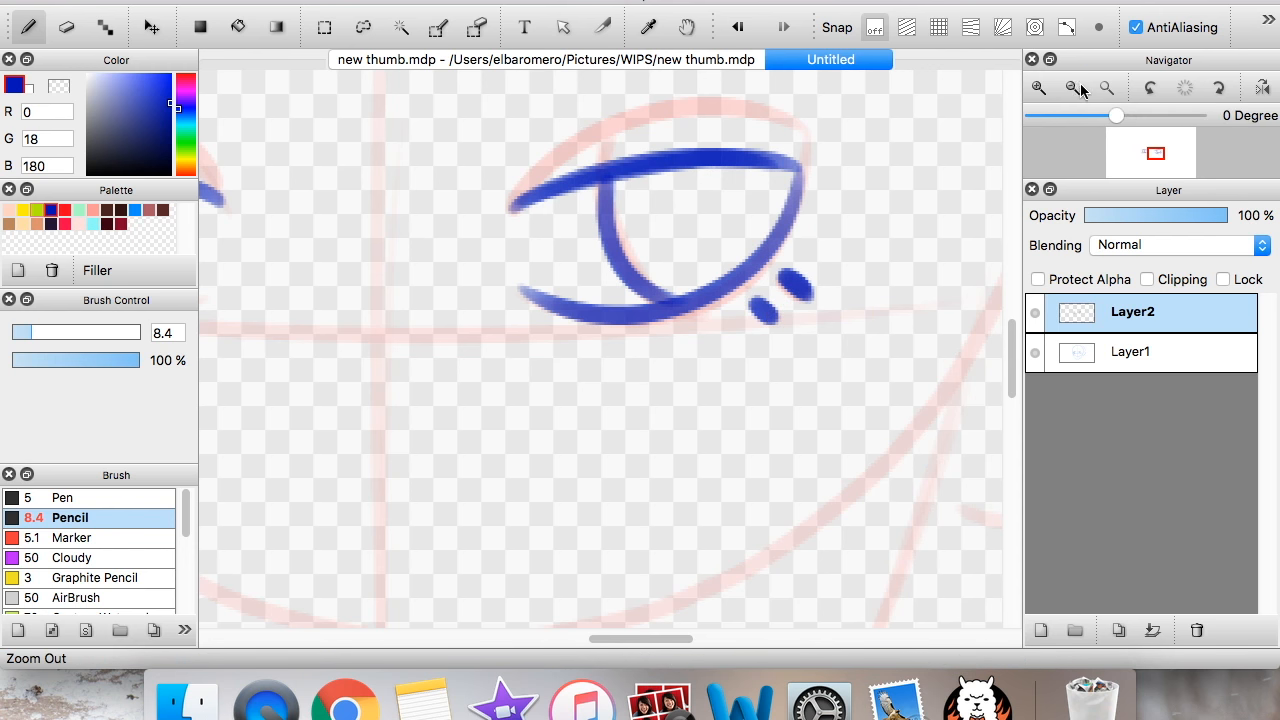
# - On Layer2, trace the side of the face away from the ear, from the temple down to the chin tip
pyautogui.click(1077, 85)
pyautogui.click(1077, 86)
pyautogui.click(1077, 87)
pyautogui.click(1039, 88)
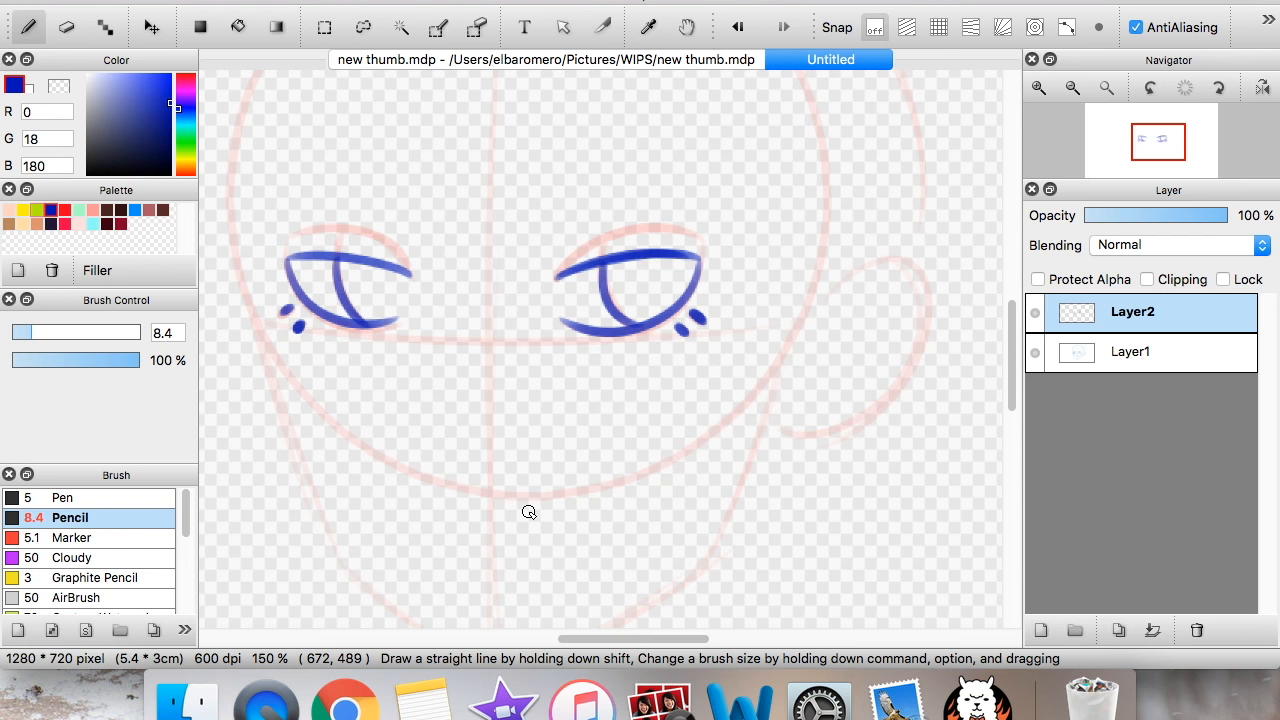
pyautogui.moveTo(1183, 138)
pyautogui.moveTo(1160, 152); pyautogui.dragTo(1155, 157)
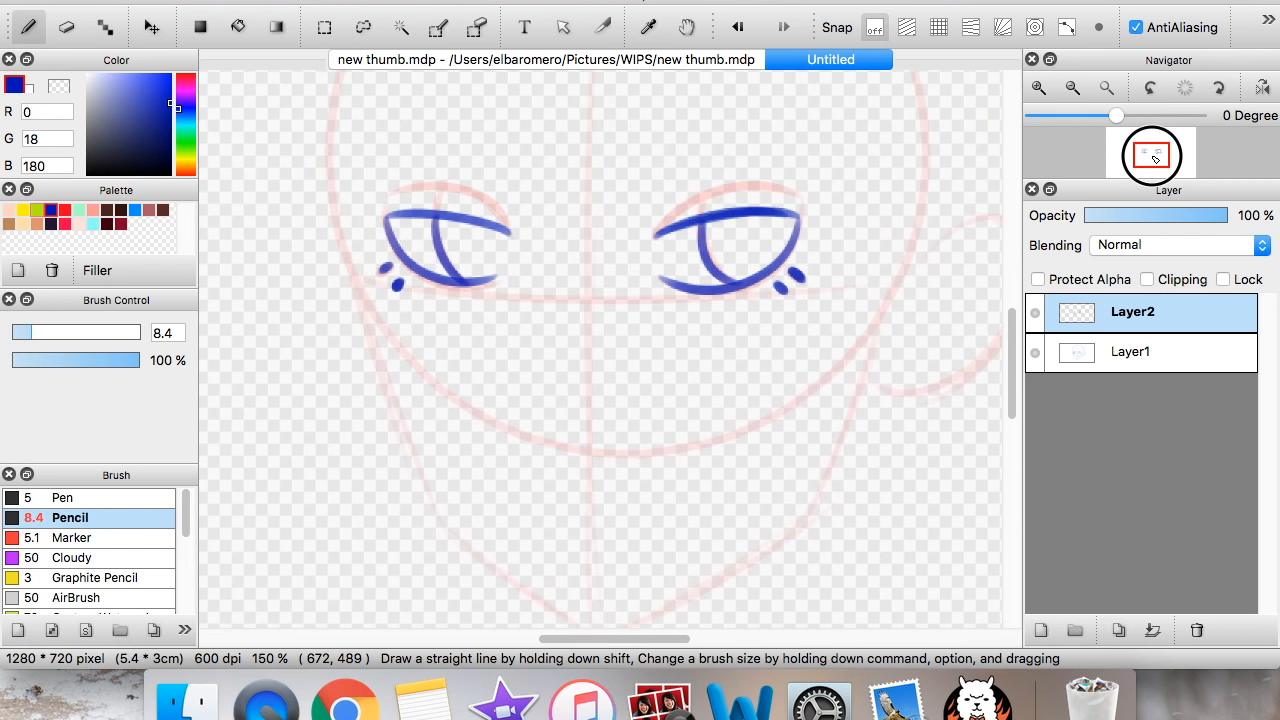
pyautogui.moveTo(328, 190)
pyautogui.mouseDown()
pyautogui.moveTo(377, 395)
pyautogui.moveTo(391, 423)
pyautogui.mouseUp()
pyautogui.press('super+z')
pyautogui.moveTo(331, 191)
pyautogui.mouseDown()
pyautogui.moveTo(424, 487)
pyautogui.moveTo(453, 521)
pyautogui.mouseUp()
pyautogui.scroll(-3, 1014, 380)
pyautogui.moveTo(423, 405); pyautogui.dragTo(597, 544)
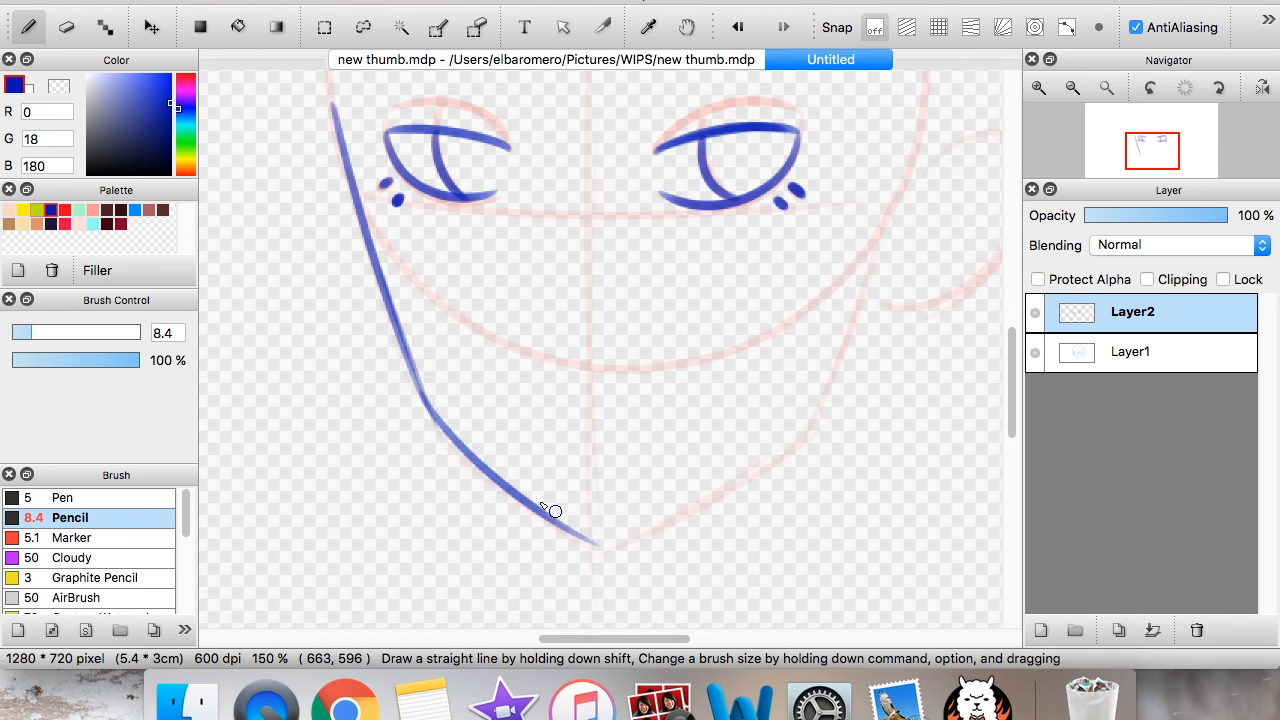
# - Trace the ear-side jaw line on Layer2 from the chin tip up the cheek with overlapping strokes
pyautogui.moveTo(550, 508)
pyautogui.mouseDown()
pyautogui.moveTo(604, 545)
pyautogui.moveTo(770, 467)
pyautogui.mouseUp()
pyautogui.moveTo(666, 520); pyautogui.dragTo(812, 425)
pyautogui.moveTo(740, 485)
pyautogui.mouseDown()
pyautogui.moveTo(814, 387)
pyautogui.moveTo(872, 255)
pyautogui.mouseUp()
pyautogui.moveTo(790, 440); pyautogui.dragTo(916, 154)
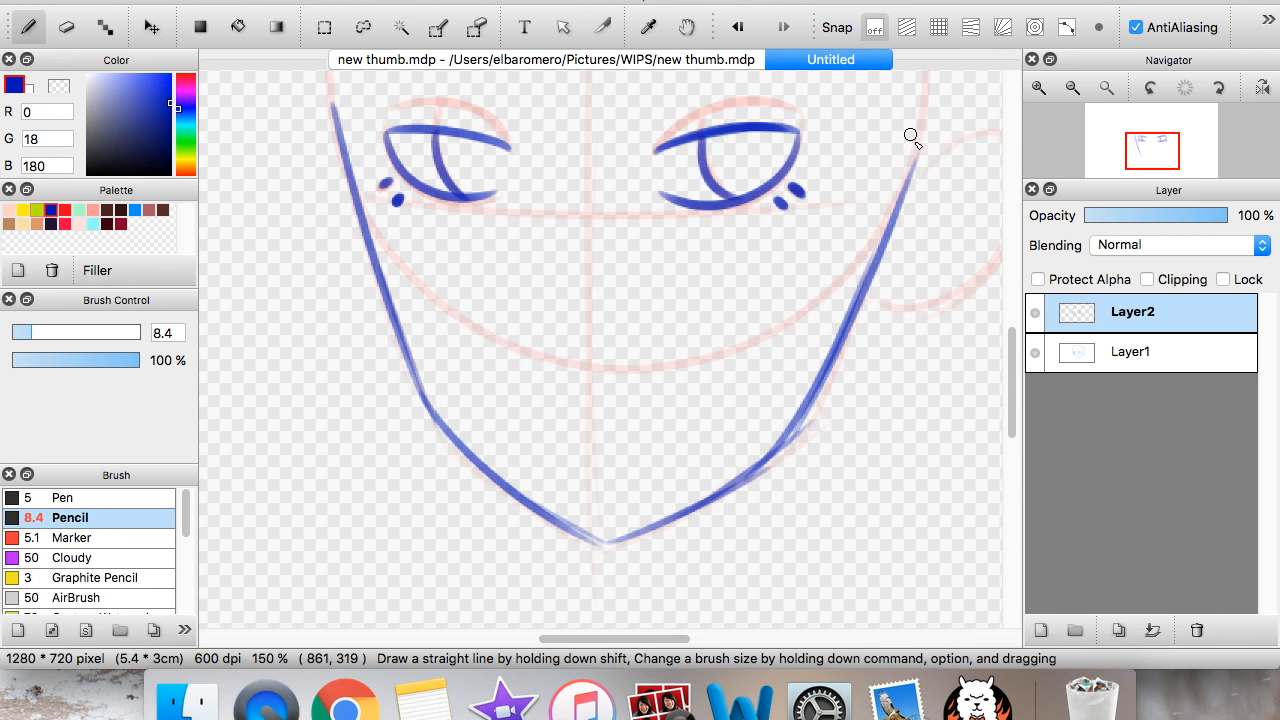
# - Trace the skull outline on Layer2 from one temple over the top of the head down to the ear side
pyautogui.moveTo(1164, 160); pyautogui.dragTo(1156, 145)
pyautogui.moveTo(250, 431)
pyautogui.mouseDown()
pyautogui.moveTo(301, 198)
pyautogui.moveTo(342, 157)
pyautogui.mouseUp()
pyautogui.moveTo(288, 230)
pyautogui.mouseDown()
pyautogui.moveTo(321, 186)
pyautogui.moveTo(615, 82)
pyautogui.mouseUp()
pyautogui.moveTo(513, 91)
pyautogui.mouseDown()
pyautogui.moveTo(627, 95)
pyautogui.moveTo(829, 300)
pyautogui.moveTo(791, 224)
pyautogui.moveTo(847, 343)
pyautogui.moveTo(772, 575)
pyautogui.mouseUp()
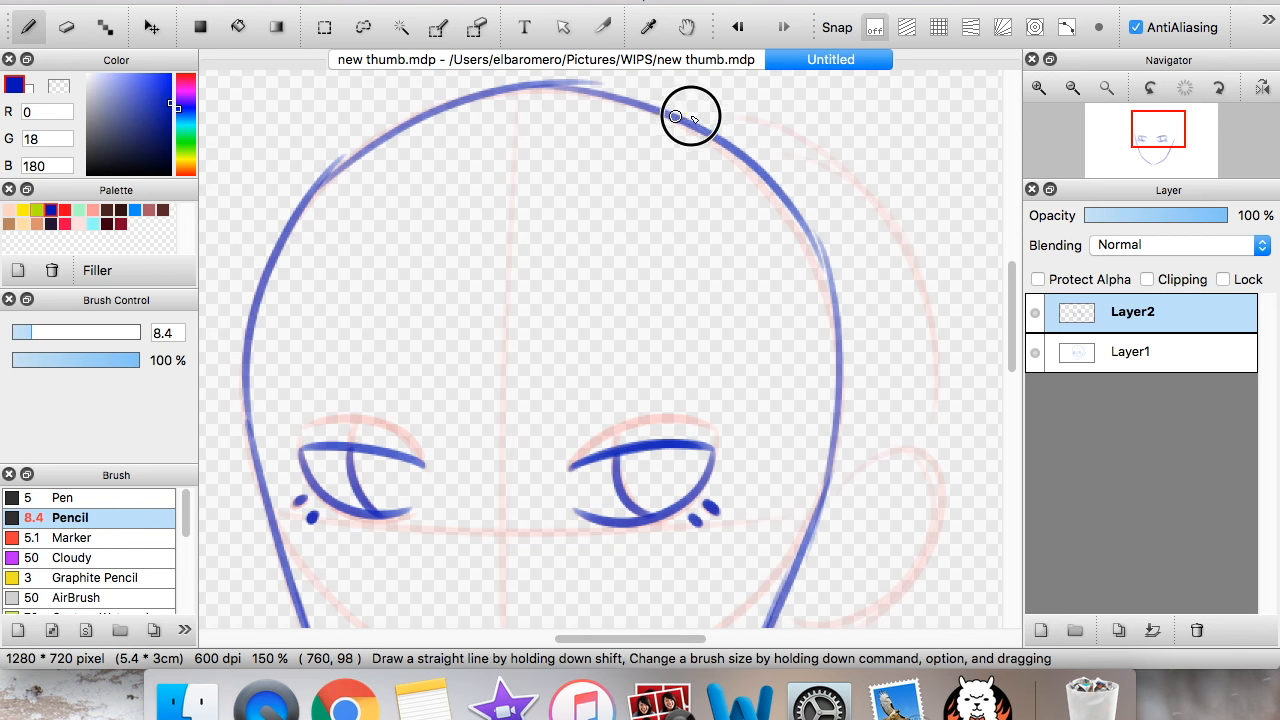
pyautogui.moveTo(706, 117)
pyautogui.mouseDown()
pyautogui.moveTo(921, 340)
pyautogui.moveTo(916, 392)
pyautogui.mouseUp()
pyautogui.press('super+z')
# - Trace the ear outline on Layer2, joining it to the side of the face
pyautogui.moveTo(1015, 321); pyautogui.dragTo(1011, 337)
pyautogui.moveTo(829, 374)
pyautogui.mouseDown()
pyautogui.moveTo(906, 489)
pyautogui.moveTo(806, 513)
pyautogui.mouseUp()
pyautogui.press('super+minus')
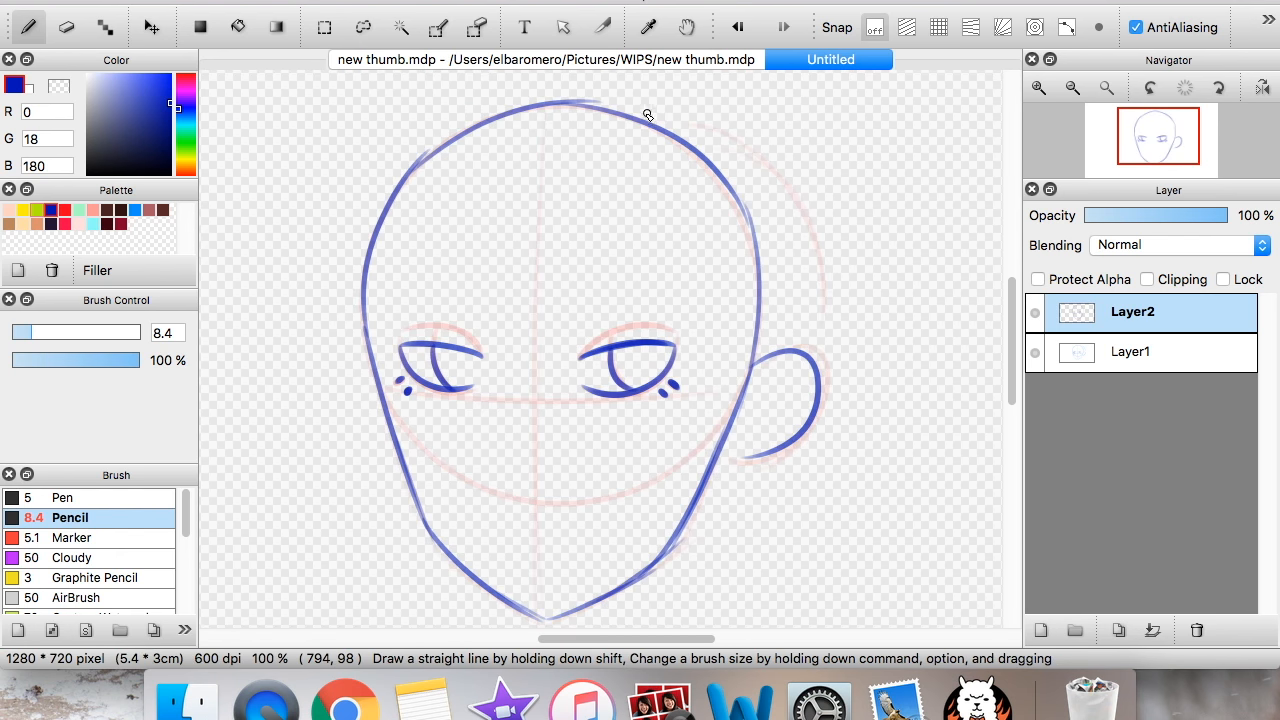
# - Draw the outer back-of-head curve on Layer2 beside the skull outline, above the ear
pyautogui.moveTo(650, 112); pyautogui.dragTo(801, 300)
pyautogui.press('super+plus')
pyautogui.press('super+z')
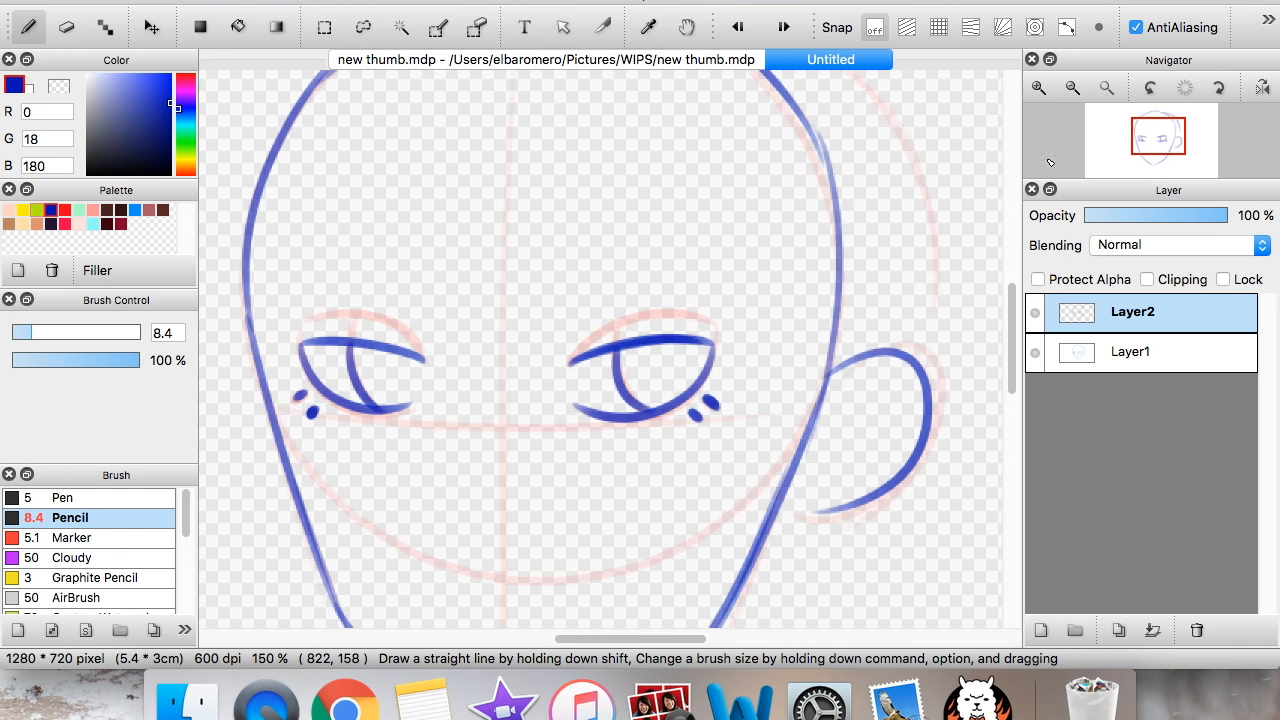
pyautogui.moveTo(1014, 323); pyautogui.dragTo(1013, 298)
pyautogui.moveTo(715, 80); pyautogui.dragTo(920, 372)
# - Reinforce the lower edge of the ear on Layer2 with additional strokes
pyautogui.scroll(-5, 1009, 338)
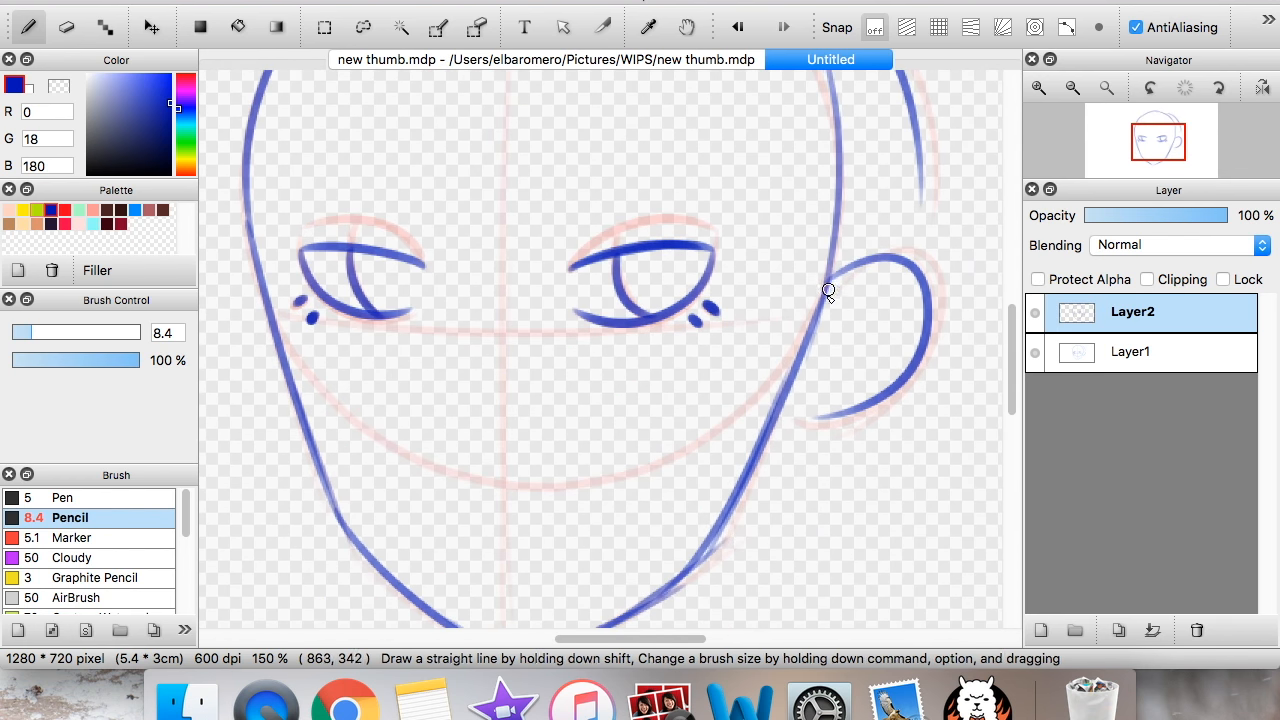
pyautogui.moveTo(912, 372)
pyautogui.mouseDown()
pyautogui.moveTo(856, 417)
pyautogui.moveTo(806, 418)
pyautogui.mouseUp()
pyautogui.moveTo(802, 409); pyautogui.dragTo(888, 397)
# - Compare the first two frames by switching back and forth between Layer1 and Layer2
pyautogui.press('super+minus')
pyautogui.moveTo(1180, 147)
pyautogui.mouseDown()
pyautogui.moveTo(1145, 151)
pyautogui.moveTo(1156, 145)
pyautogui.mouseUp()
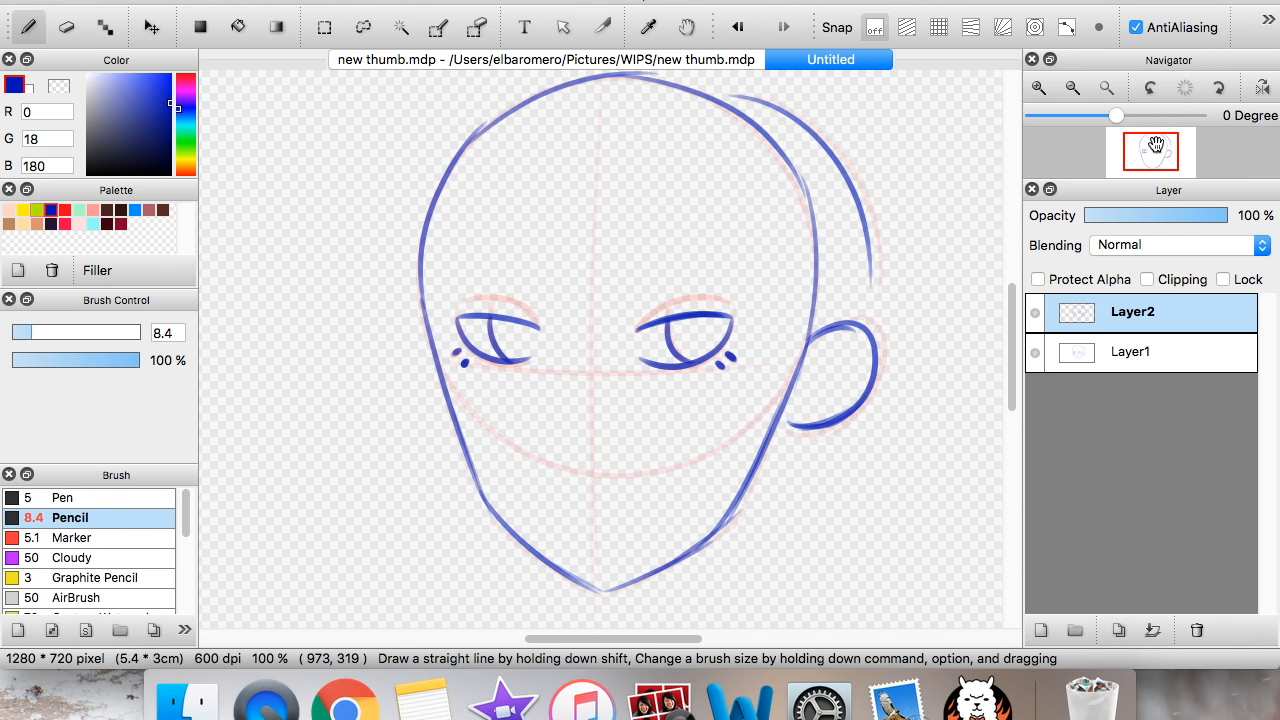
pyautogui.click(1115, 352)
pyautogui.click(1110, 311)
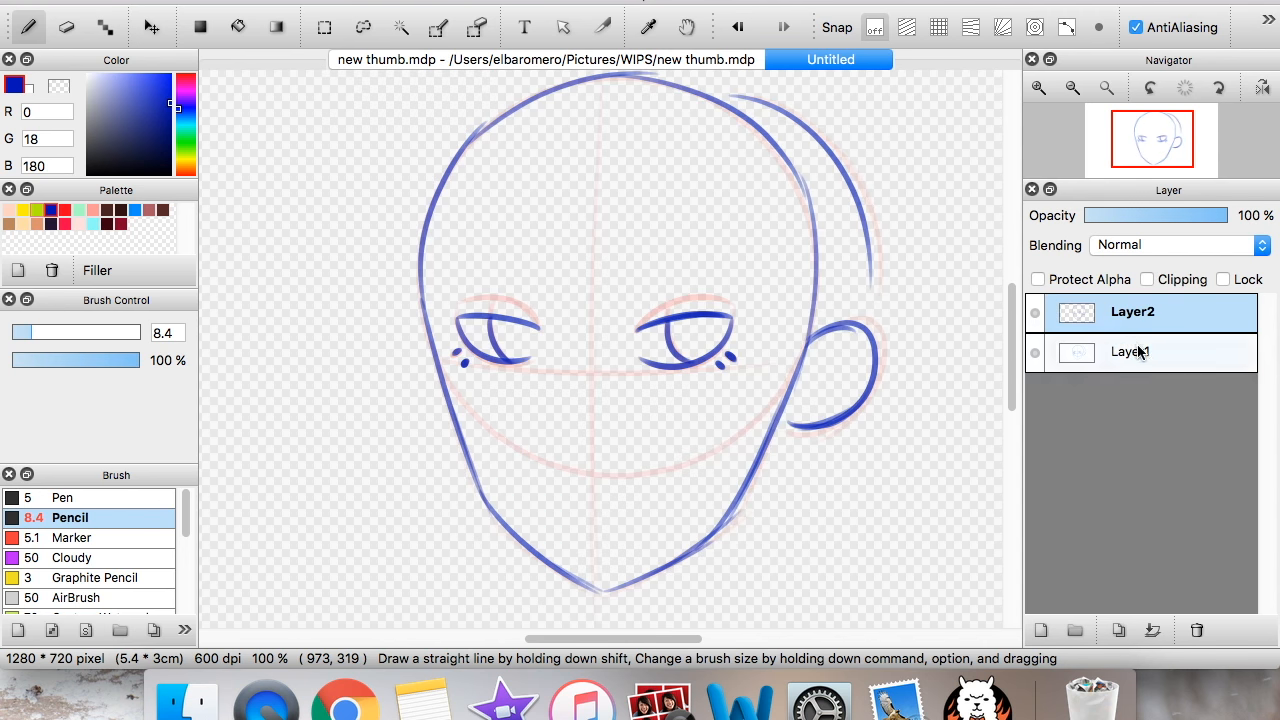
pyautogui.click(1138, 351)
pyautogui.click(1125, 311)
pyautogui.click(1090, 352)
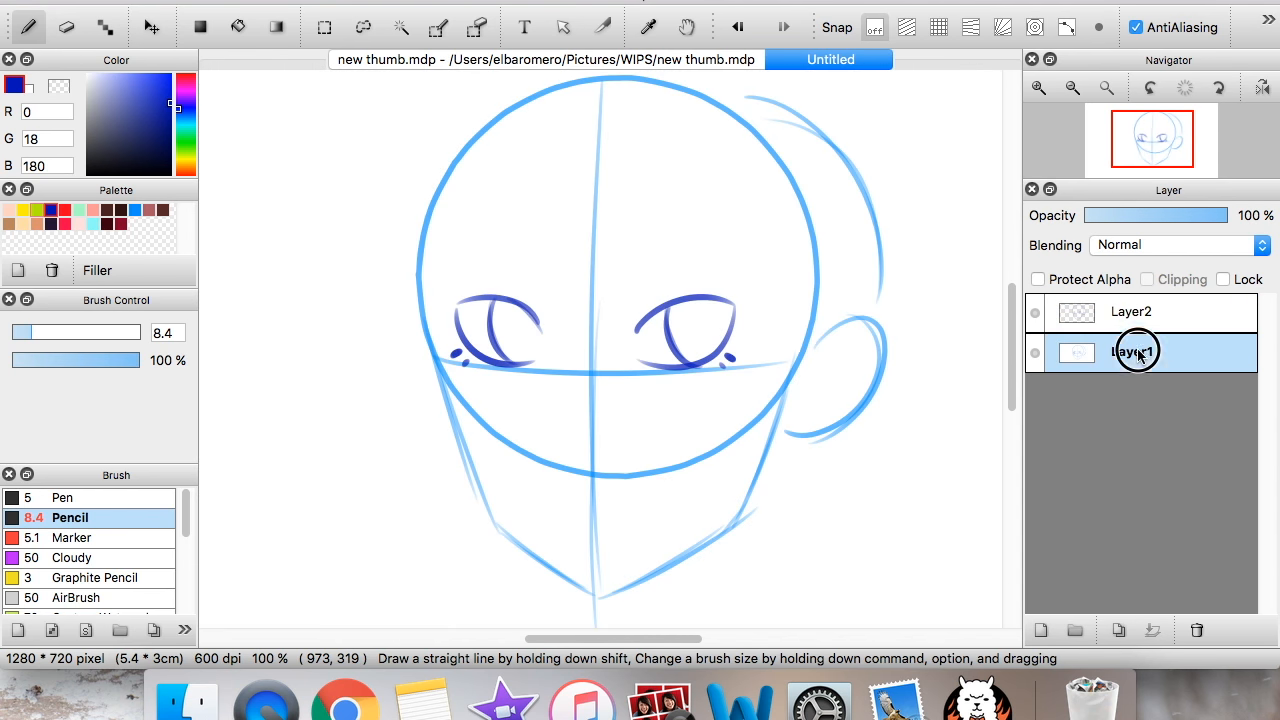
# - Back the second frame with white by filling a new layer beneath Layer2 with a white rectangle and merging Layer2 into it
pyautogui.click(1040, 636)
pyautogui.click(1073, 88)
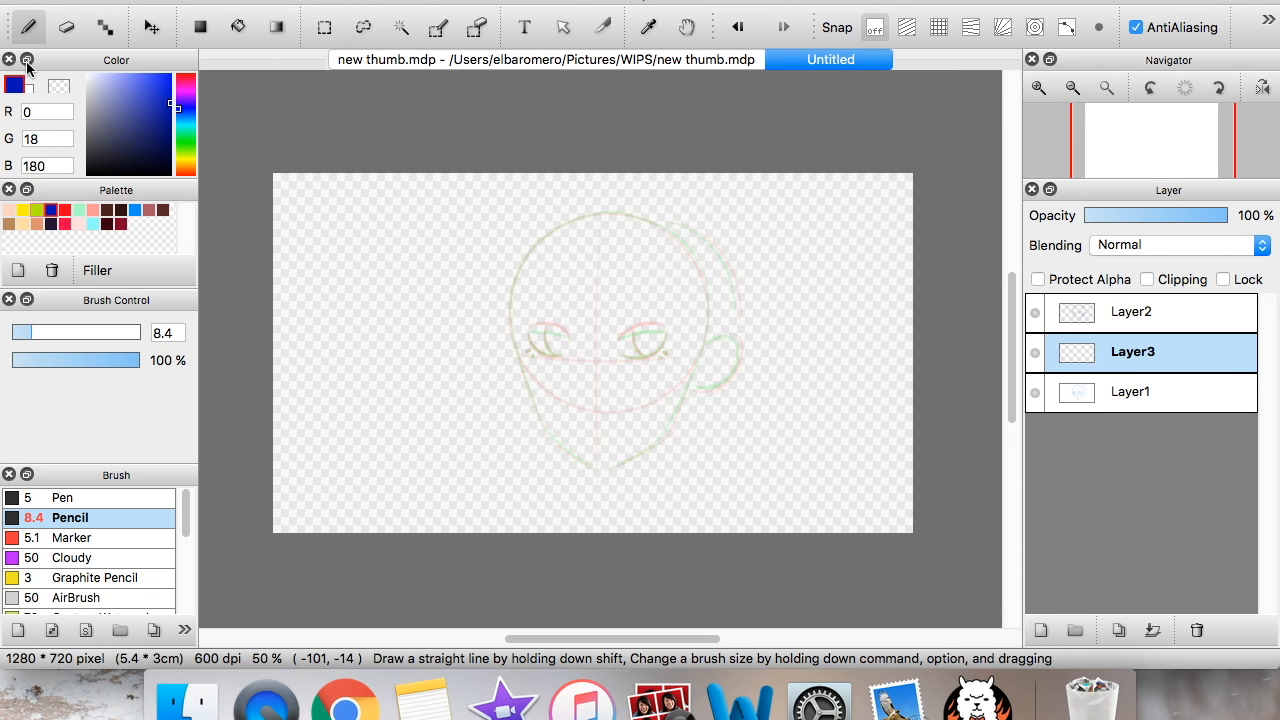
pyautogui.press('x')
pyautogui.click(203, 28)
pyautogui.moveTo(262, 135); pyautogui.dragTo(991, 554)
pyautogui.click(1131, 312)
pyautogui.click(1155, 628)
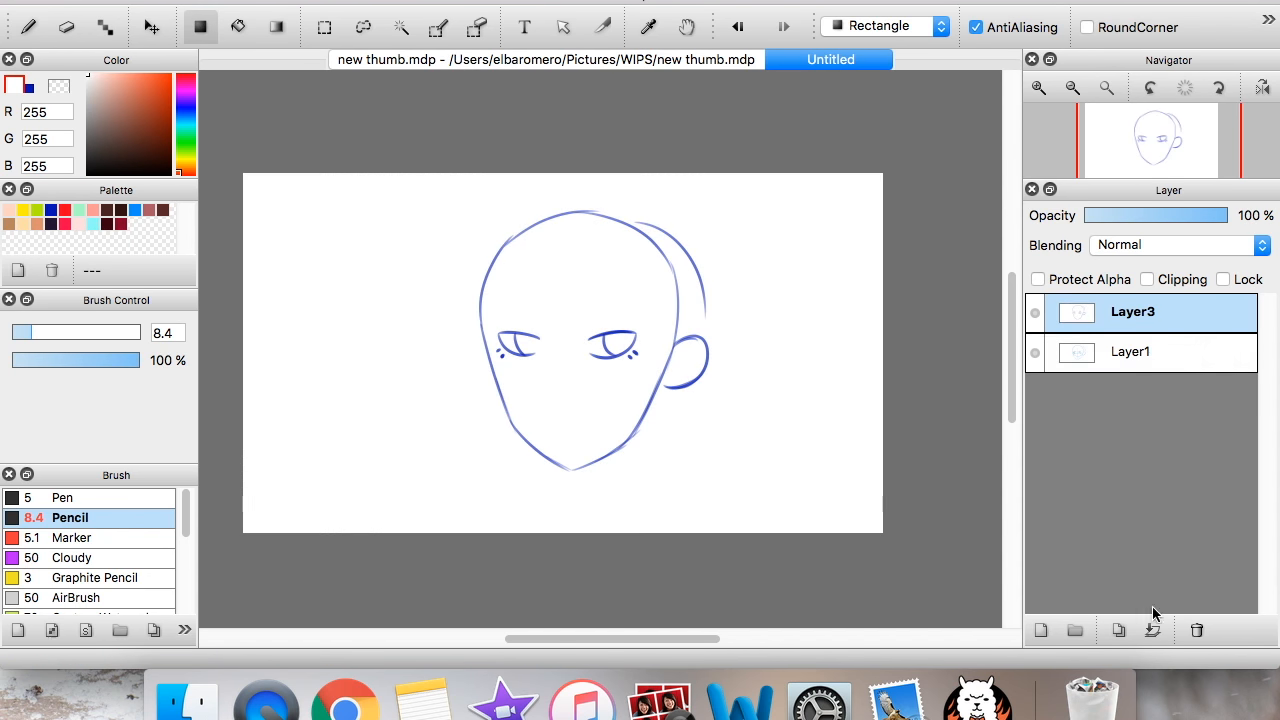
# - Check the eye movement by repeatedly alternating between Layer1 and the merged Layer3
pyautogui.click(1039, 88)
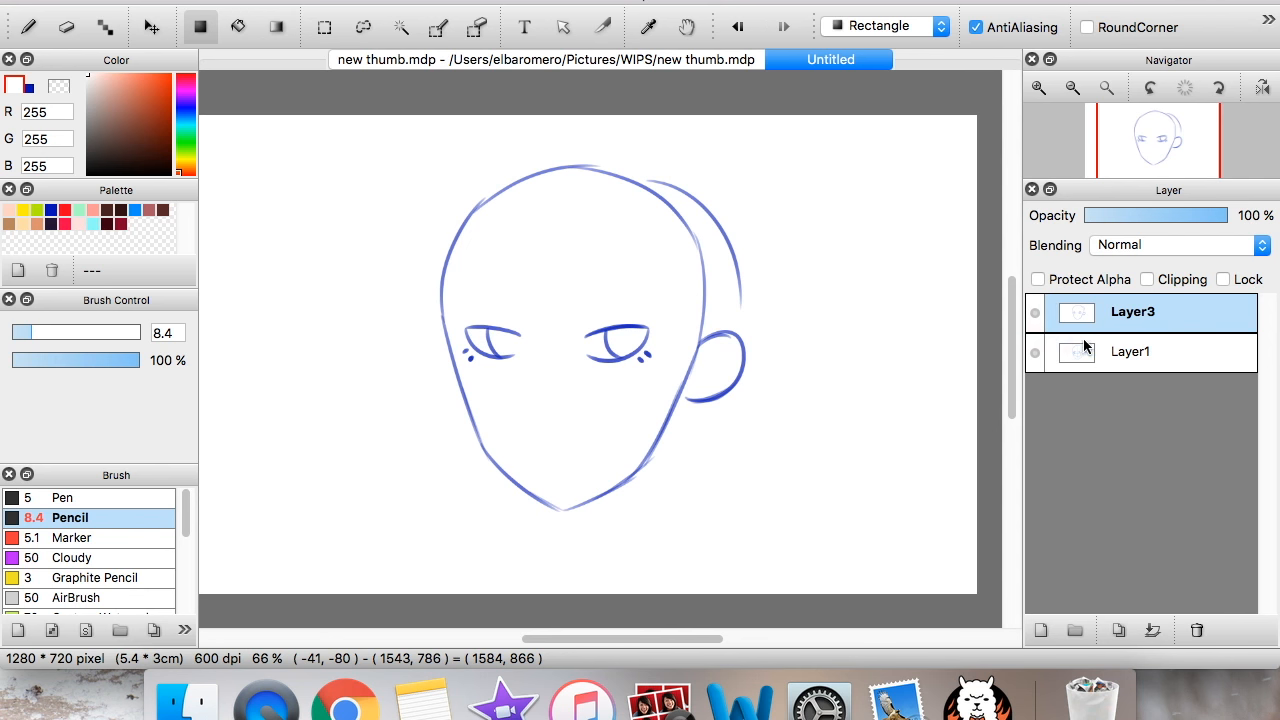
pyautogui.click(1113, 358)
pyautogui.click(1132, 310)
pyautogui.click(1127, 360)
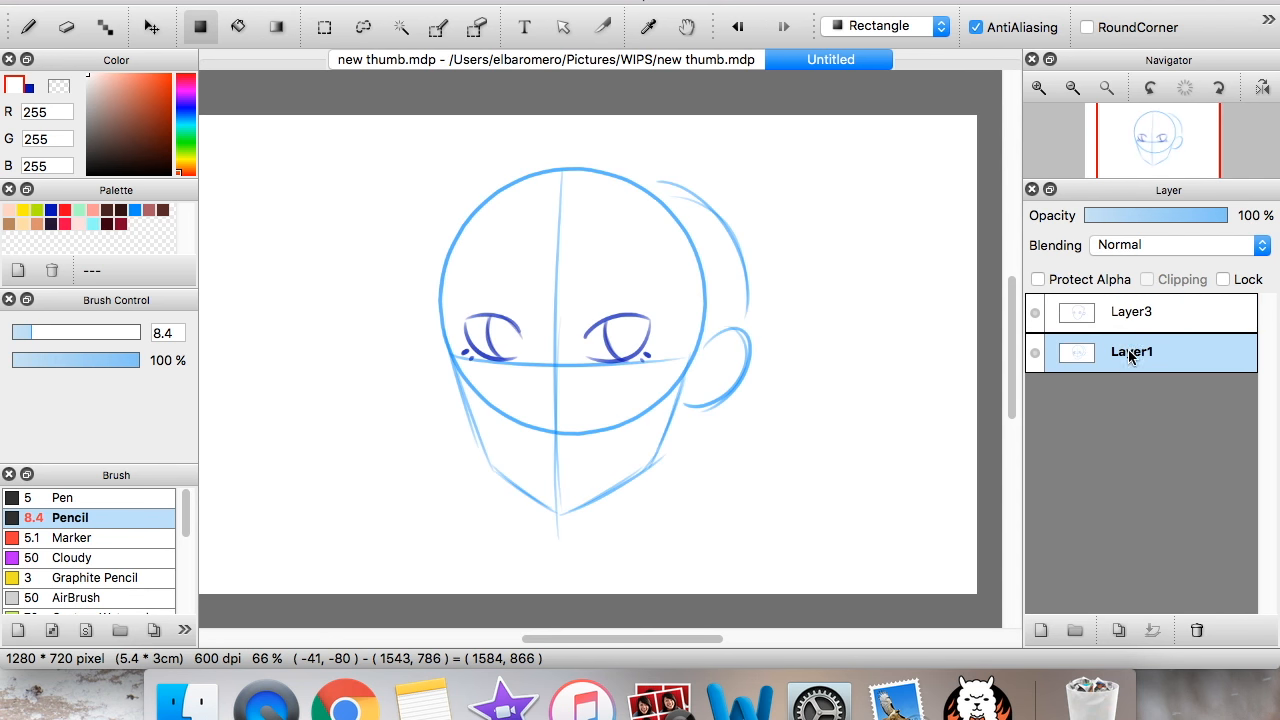
pyautogui.click(1130, 312)
pyautogui.click(1130, 358)
pyautogui.click(1132, 316)
pyautogui.click(1128, 354)
pyautogui.click(1100, 316)
pyautogui.click(1128, 358)
pyautogui.click(1130, 316)
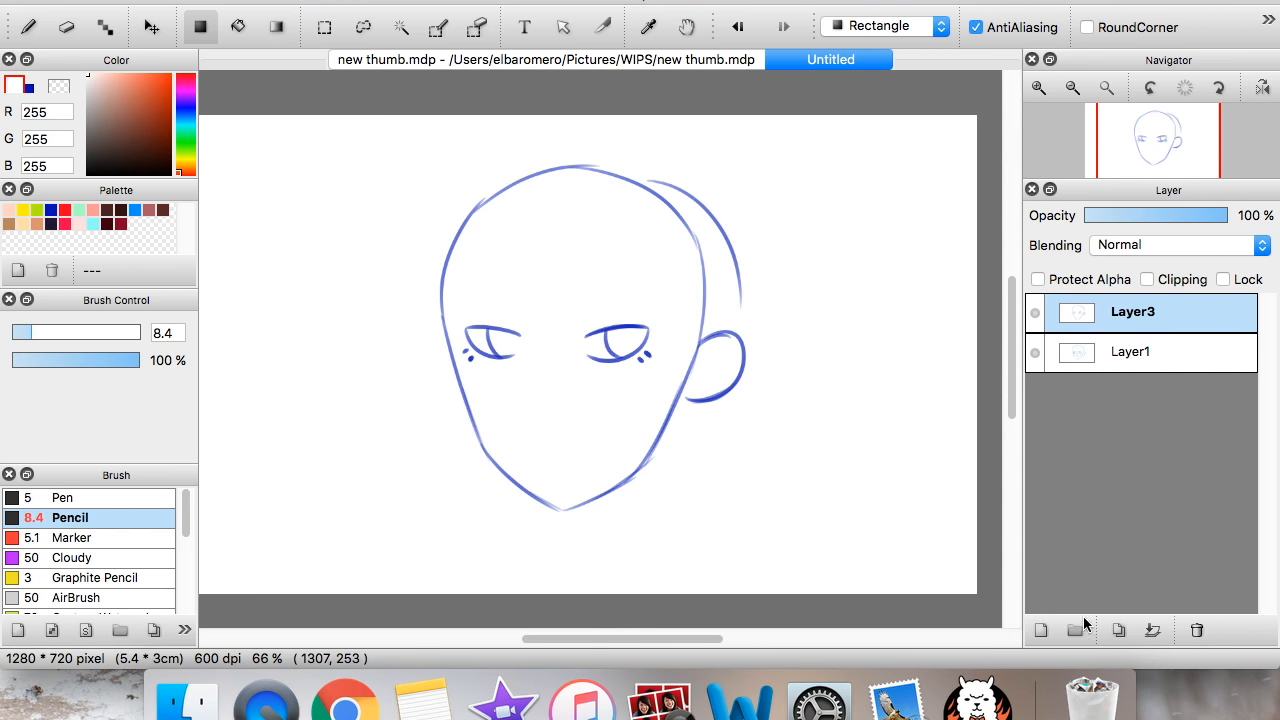
# - Add a new layer above Layer3 and ready the Pencil brush with dark blue (0, 16, 180)
pyautogui.click(1037, 88)
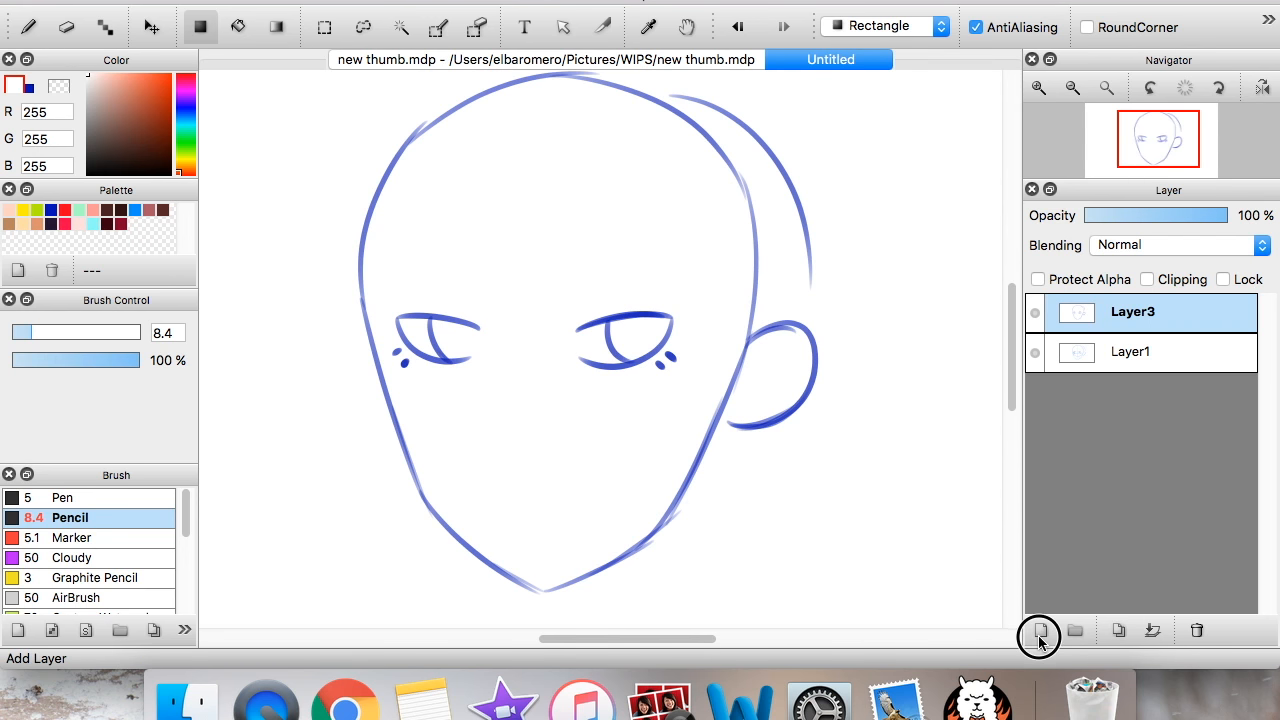
pyautogui.click(1039, 632)
pyautogui.click(1039, 88)
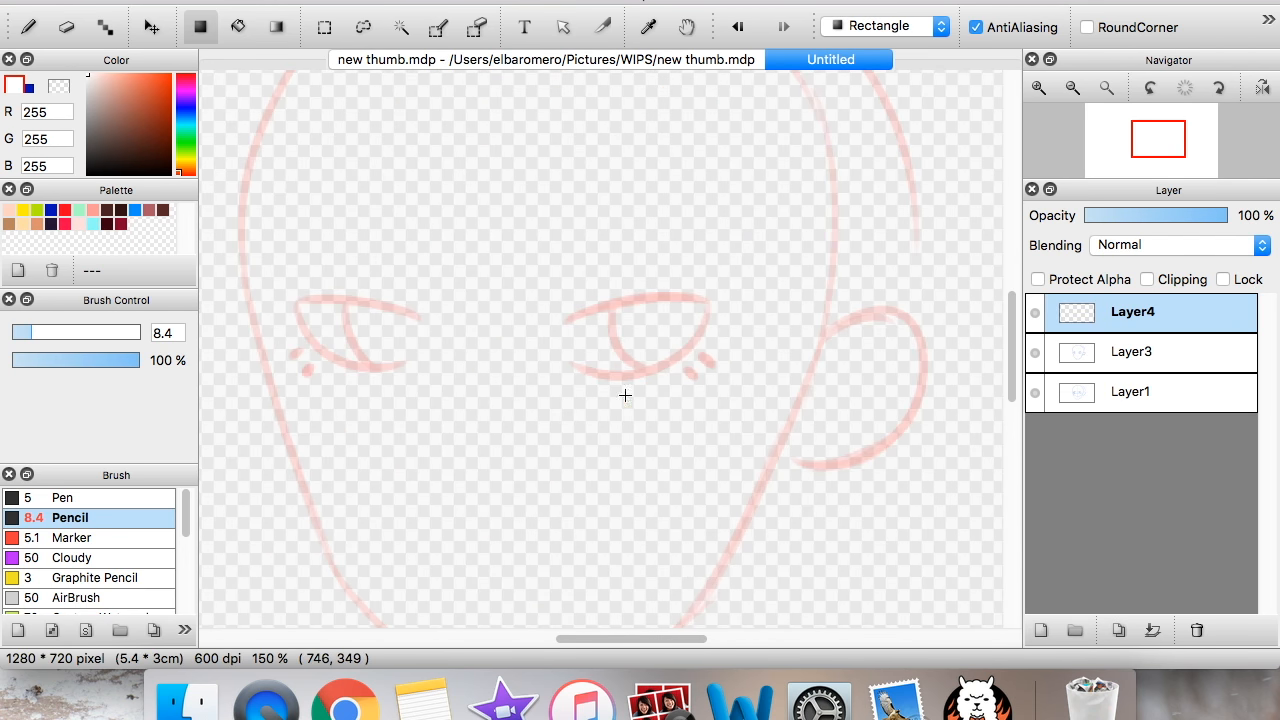
pyautogui.moveTo(1157, 139); pyautogui.dragTo(1155, 144)
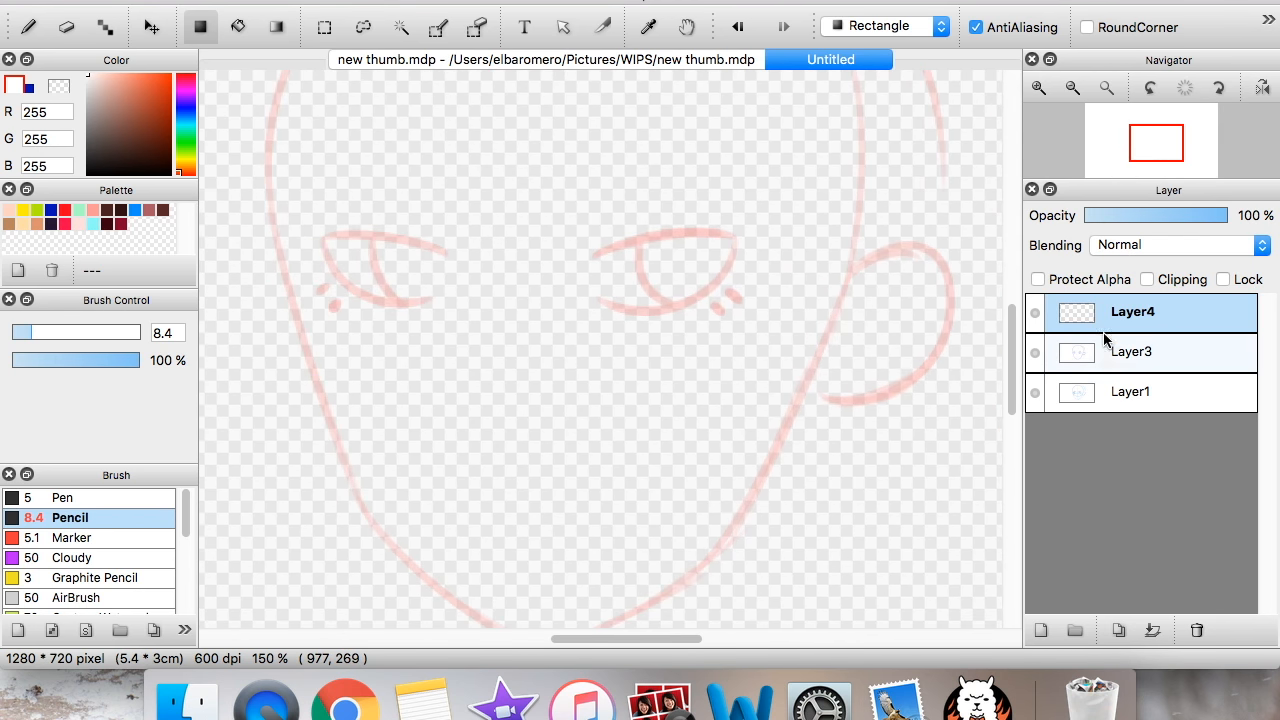
pyautogui.click(18, 92)
pyautogui.click(1039, 88)
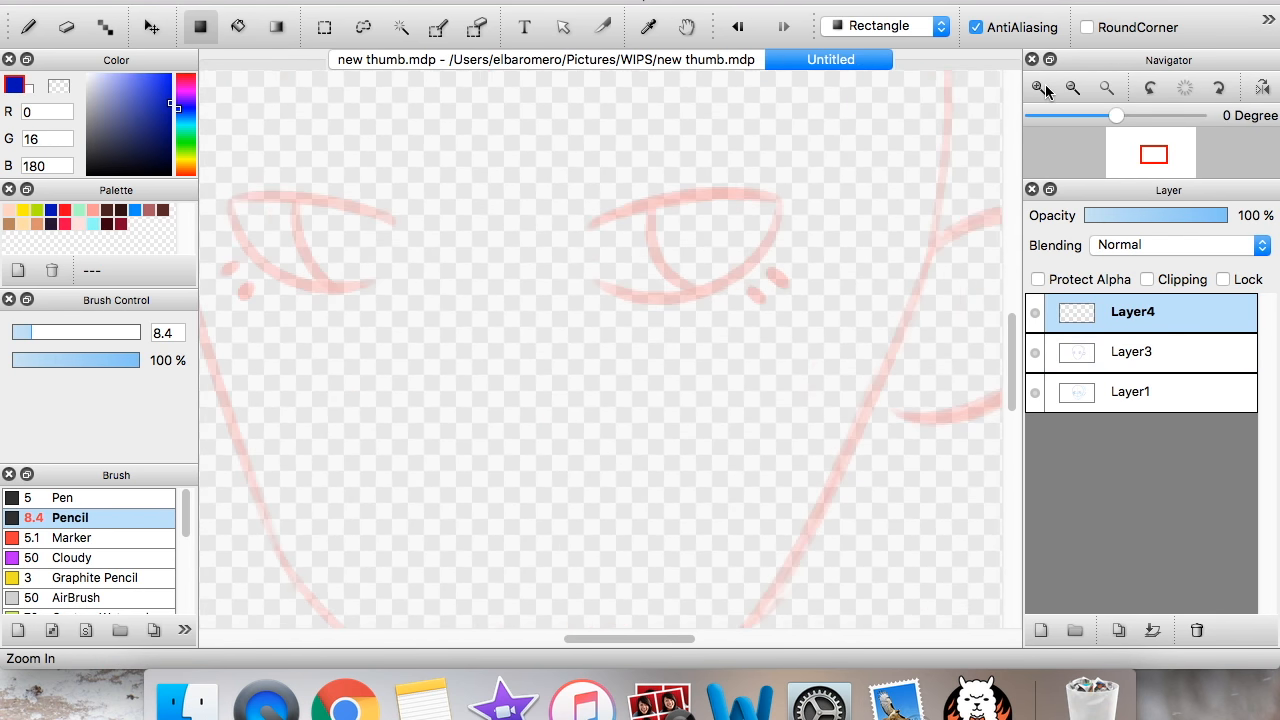
pyautogui.press('b')
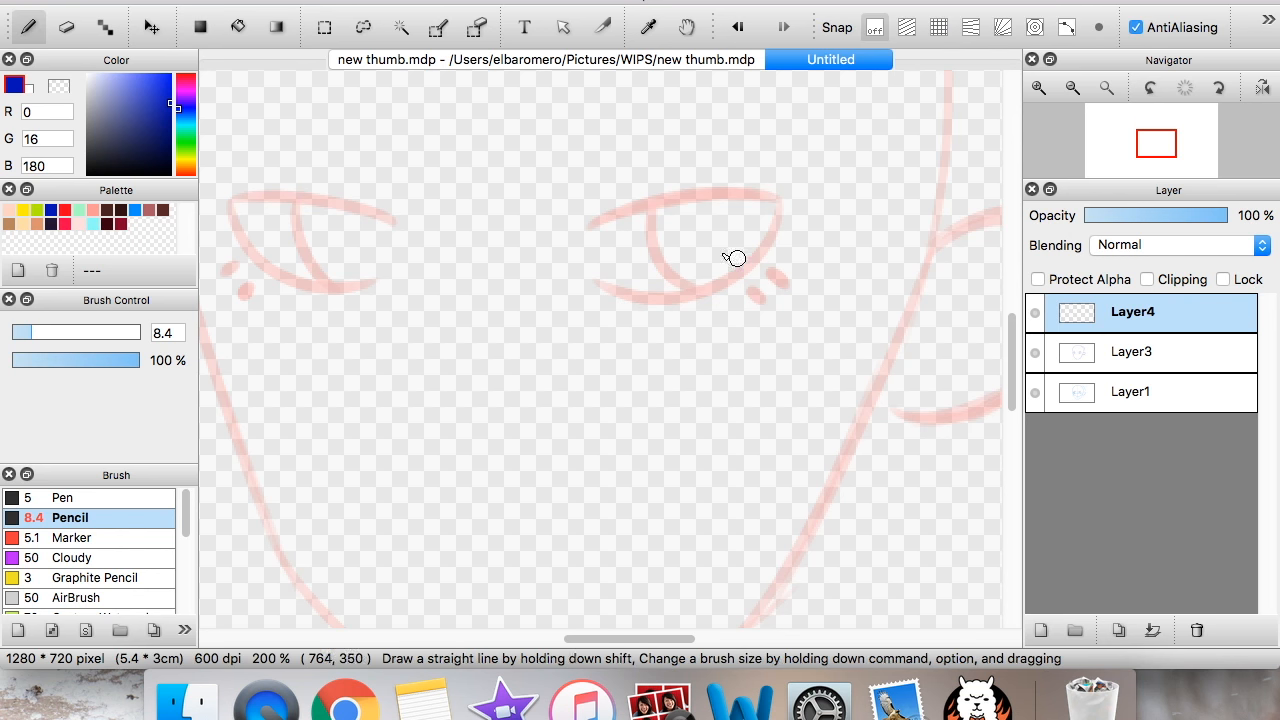
# - Draw thick, downward-curving closed lids for both eyes on Layer4, slightly above the previous frame's lower eye outlines
pyautogui.moveTo(592, 262); pyautogui.dragTo(782, 235)
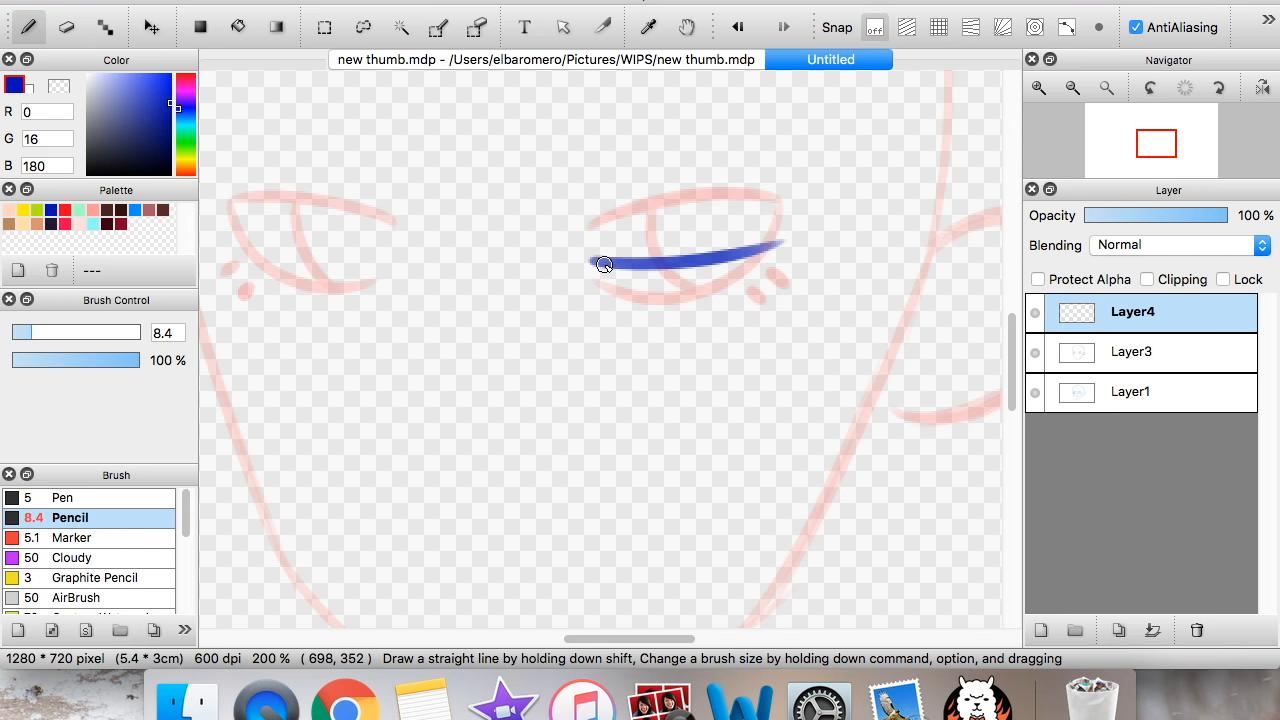
pyautogui.moveTo(590, 263); pyautogui.dragTo(757, 234)
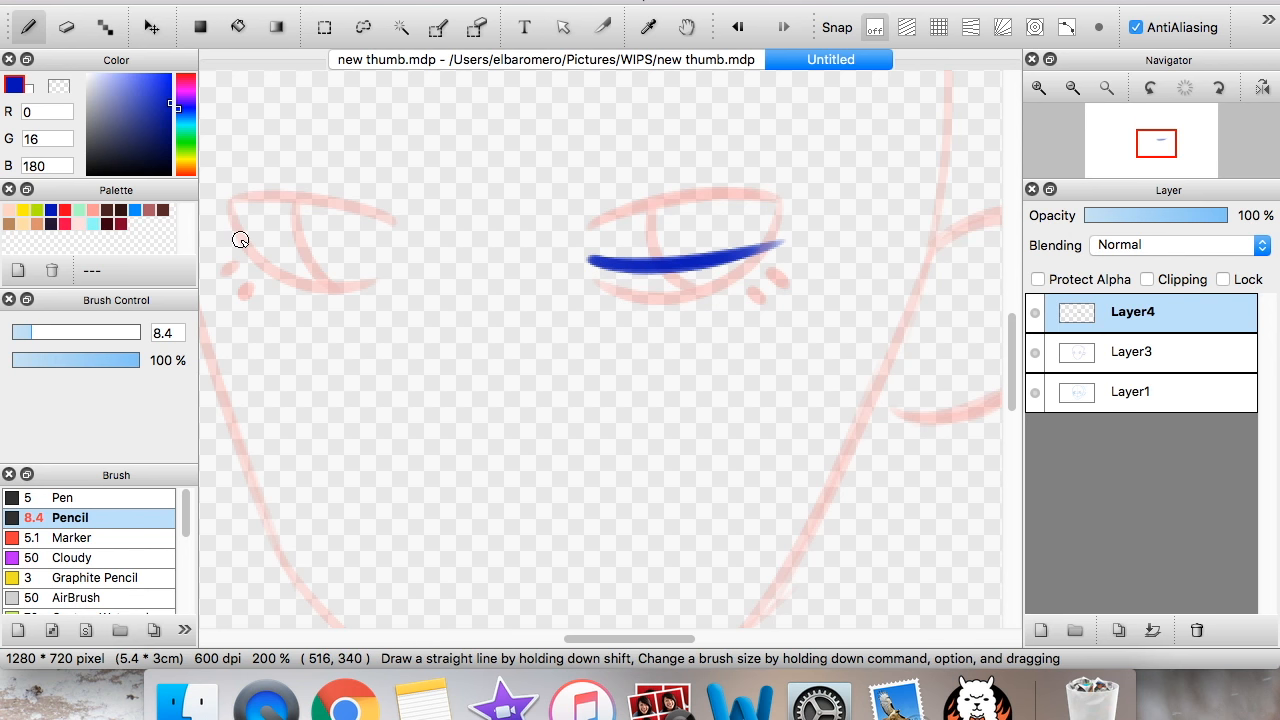
pyautogui.moveTo(238, 241); pyautogui.dragTo(393, 237)
pyautogui.moveTo(252, 243); pyautogui.dragTo(373, 245)
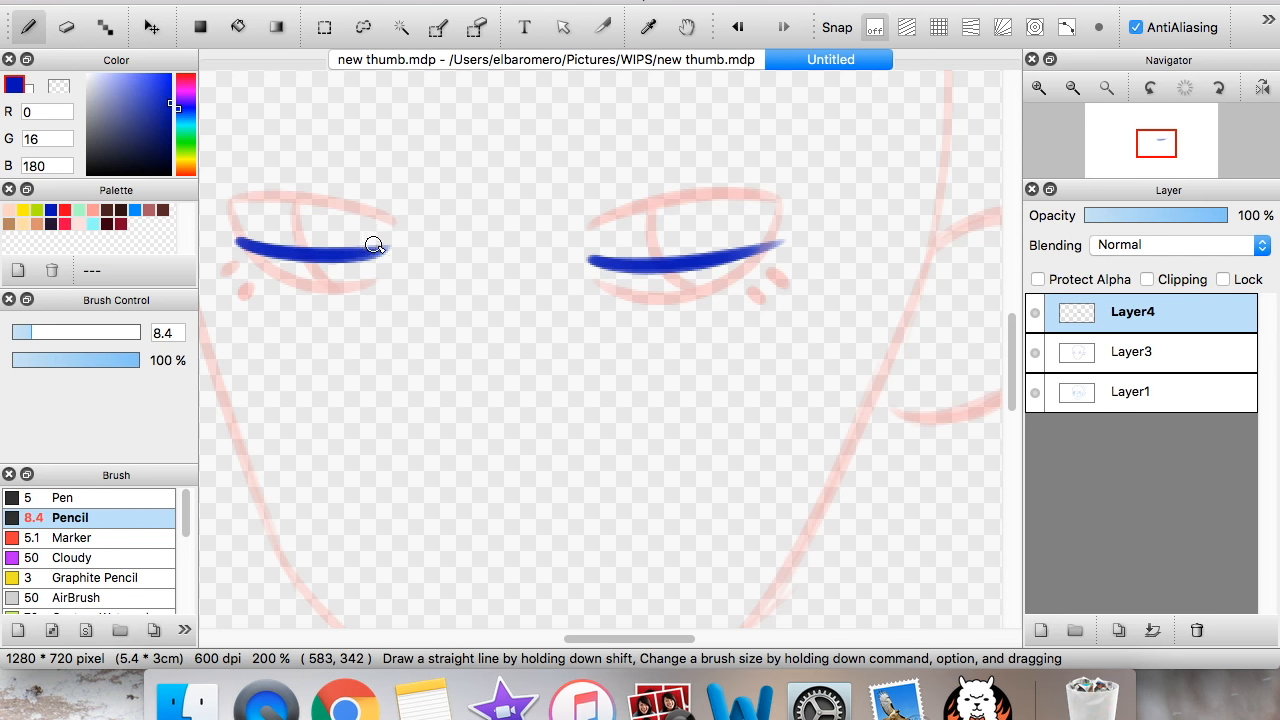
pyautogui.moveTo(591, 269)
pyautogui.mouseDown()
pyautogui.moveTo(682, 281)
pyautogui.moveTo(755, 244)
pyautogui.mouseUp()
pyautogui.moveTo(238, 247); pyautogui.dragTo(376, 243)
# - Add the two small marks below each eye's outer corner on Layer4
pyautogui.moveTo(224, 274)
pyautogui.mouseDown()
pyautogui.moveTo(235, 266)
pyautogui.moveTo(246, 293)
pyautogui.mouseUp()
pyautogui.moveTo(755, 289); pyautogui.dragTo(759, 296)
pyautogui.moveTo(776, 273); pyautogui.dragTo(781, 281)
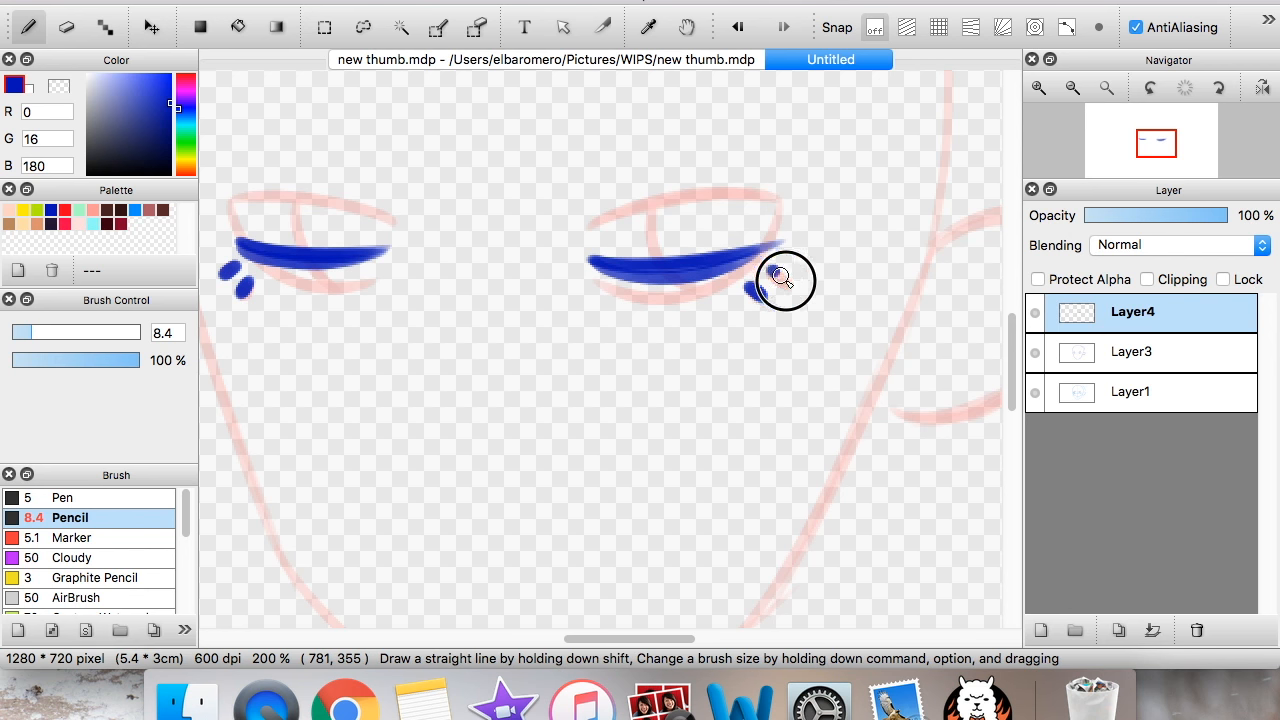
# - Trace both sides of the face on Layer4 from the temples down towards the jaw
pyautogui.click(1072, 87)
pyautogui.moveTo(266, 184); pyautogui.dragTo(335, 434)
pyautogui.moveTo(271, 200); pyautogui.dragTo(389, 539)
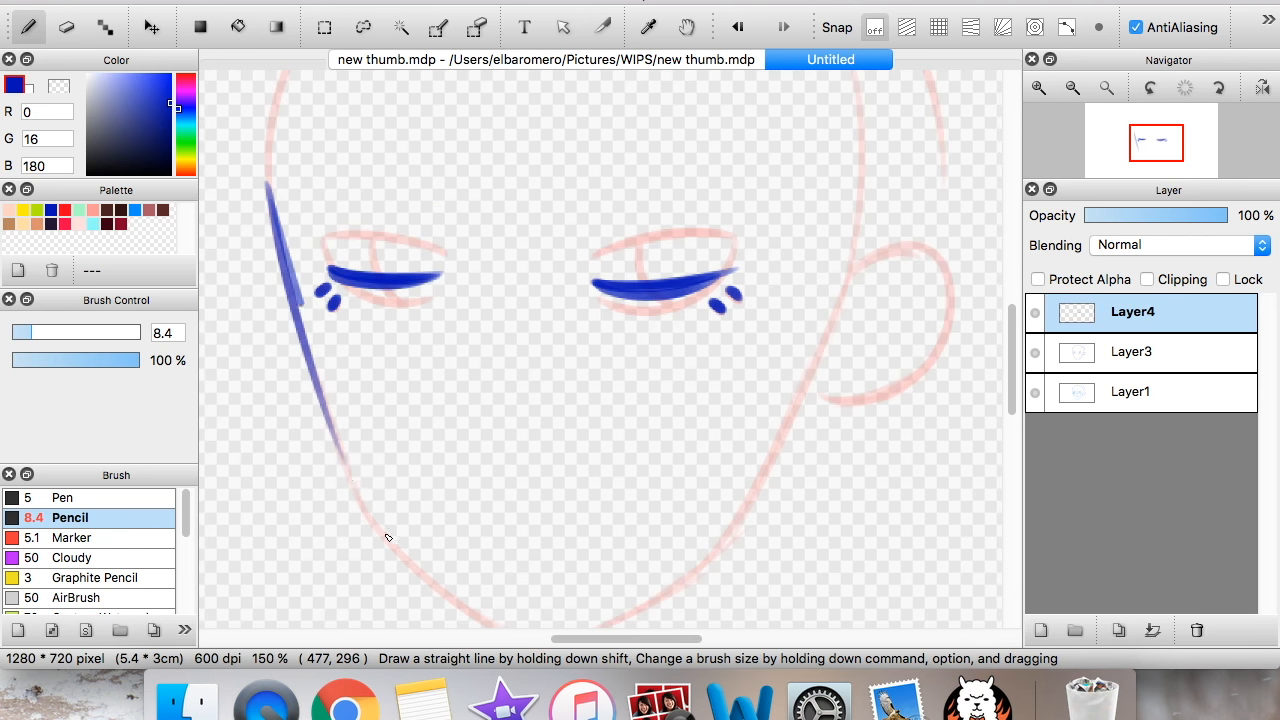
pyautogui.press('super+z')
pyautogui.moveTo(295, 310)
pyautogui.mouseDown()
pyautogui.moveTo(328, 436)
pyautogui.moveTo(368, 506)
pyautogui.mouseUp()
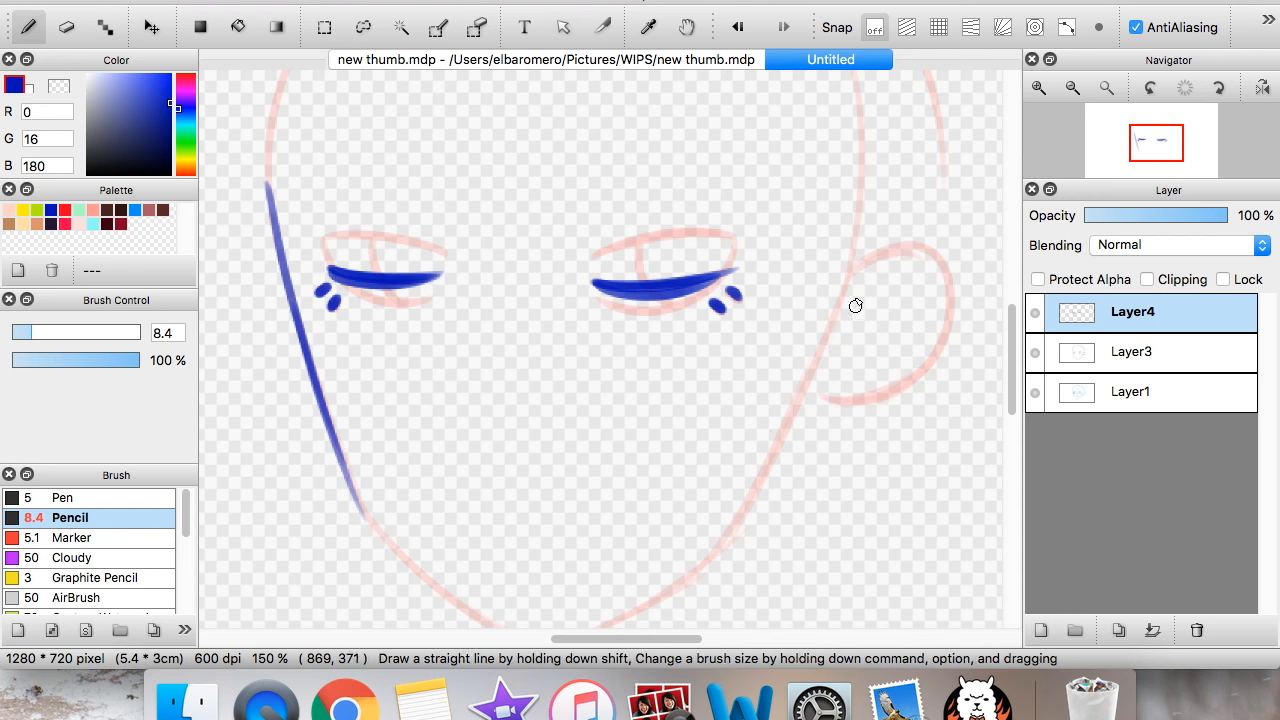
pyautogui.moveTo(857, 209); pyautogui.dragTo(786, 406)
pyautogui.press('super+z')
pyautogui.moveTo(851, 229); pyautogui.dragTo(752, 518)
pyautogui.moveTo(821, 350); pyautogui.dragTo(762, 506)
# - Trace the jaw on Layer4, joining both cheek lines at the chin tip
pyautogui.click(1040, 88)
pyautogui.moveTo(1011, 352); pyautogui.dragTo(1011, 382)
pyautogui.moveTo(262, 358)
pyautogui.mouseDown()
pyautogui.moveTo(271, 386)
pyautogui.moveTo(478, 568)
pyautogui.mouseUp()
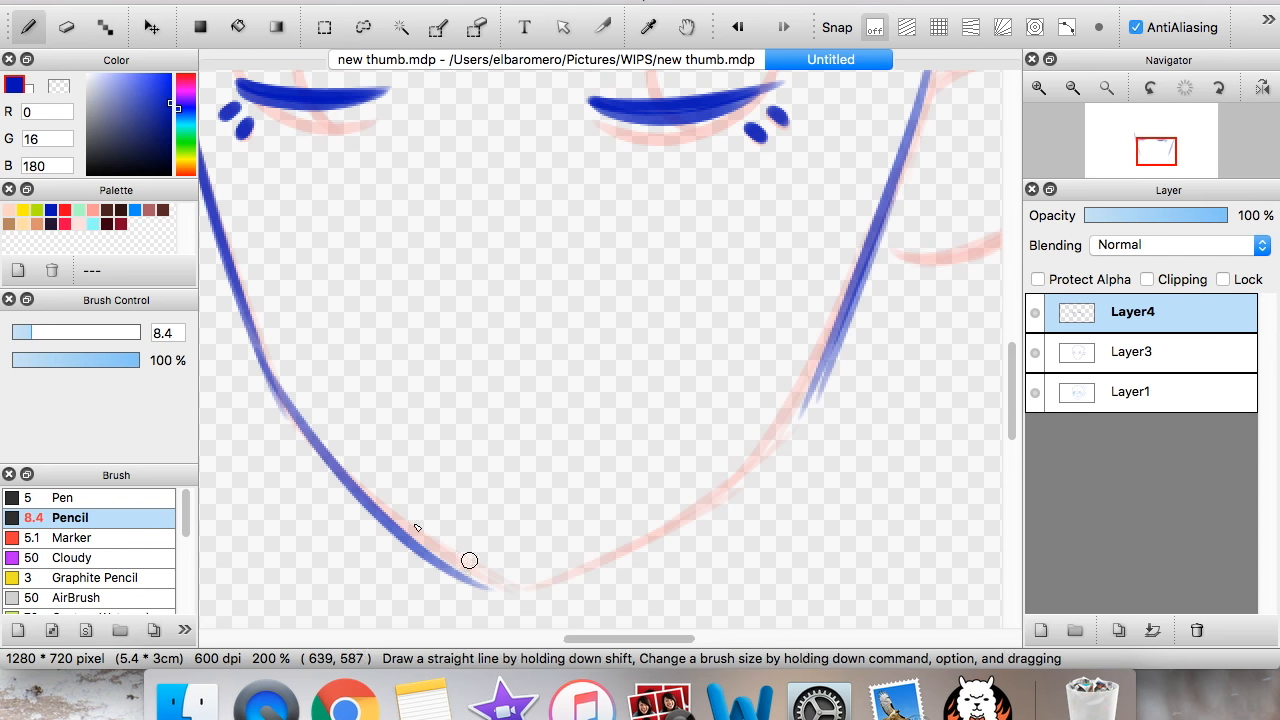
pyautogui.press('super+z')
pyautogui.moveTo(272, 374)
pyautogui.mouseDown()
pyautogui.moveTo(469, 575)
pyautogui.moveTo(520, 583)
pyautogui.moveTo(480, 571)
pyautogui.moveTo(496, 584)
pyautogui.moveTo(515, 564)
pyautogui.moveTo(511, 580)
pyautogui.moveTo(596, 572)
pyautogui.moveTo(691, 500)
pyautogui.mouseUp()
pyautogui.moveTo(564, 575)
pyautogui.mouseDown()
pyautogui.moveTo(627, 550)
pyautogui.moveTo(730, 467)
pyautogui.mouseUp()
pyautogui.moveTo(612, 552); pyautogui.dragTo(786, 410)
pyautogui.moveTo(734, 471); pyautogui.dragTo(842, 316)
pyautogui.moveTo(857, 273); pyautogui.dragTo(862, 268)
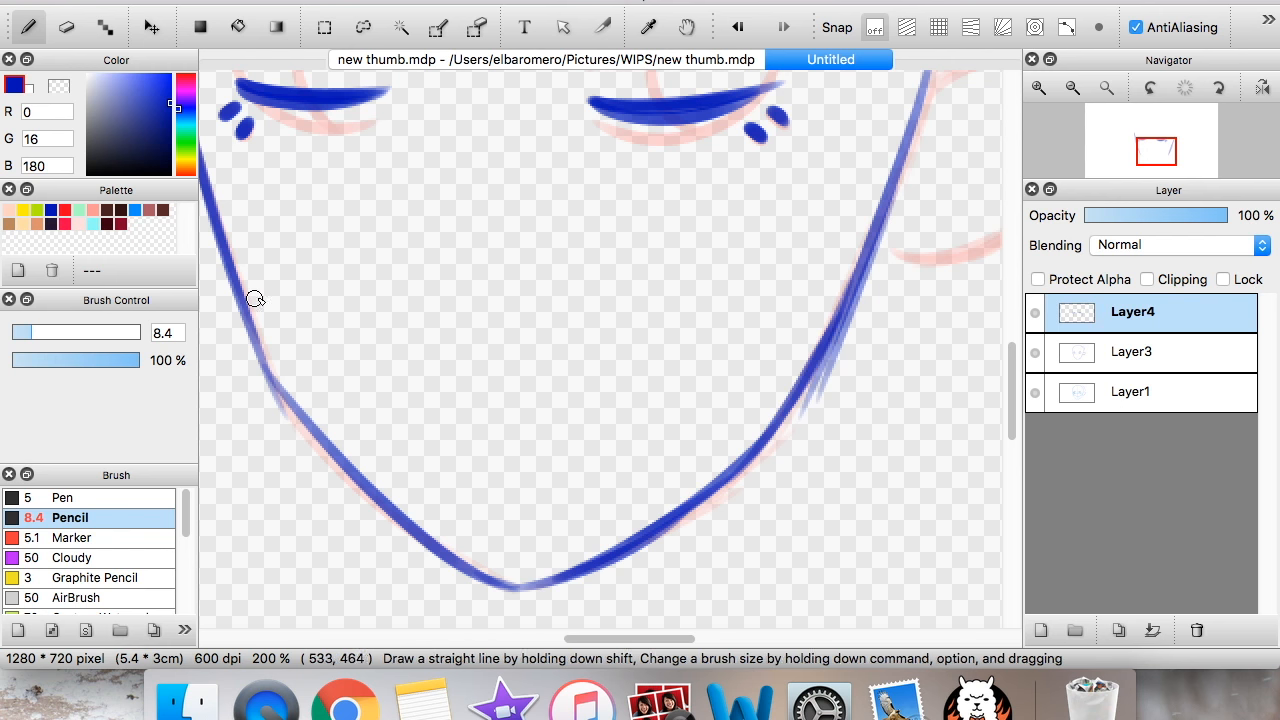
# - Trace the ear outline on Layer4 over the onion-skinned guide
pyautogui.moveTo(1160, 160)
pyautogui.mouseDown()
pyautogui.moveTo(1155, 146)
pyautogui.moveTo(1166, 150)
pyautogui.mouseUp()
pyautogui.moveTo(730, 110)
pyautogui.mouseDown()
pyautogui.moveTo(750, 297)
pyautogui.moveTo(675, 267)
pyautogui.moveTo(839, 221)
pyautogui.moveTo(673, 278)
pyautogui.mouseUp()
pyautogui.press('super+z')
pyautogui.moveTo(1163, 156); pyautogui.dragTo(1153, 147)
pyautogui.click(1073, 88)
# - Trace the skull outline on Layer4 from the temple over the top of the head down to the ear
pyautogui.moveTo(292, 390); pyautogui.dragTo(334, 183)
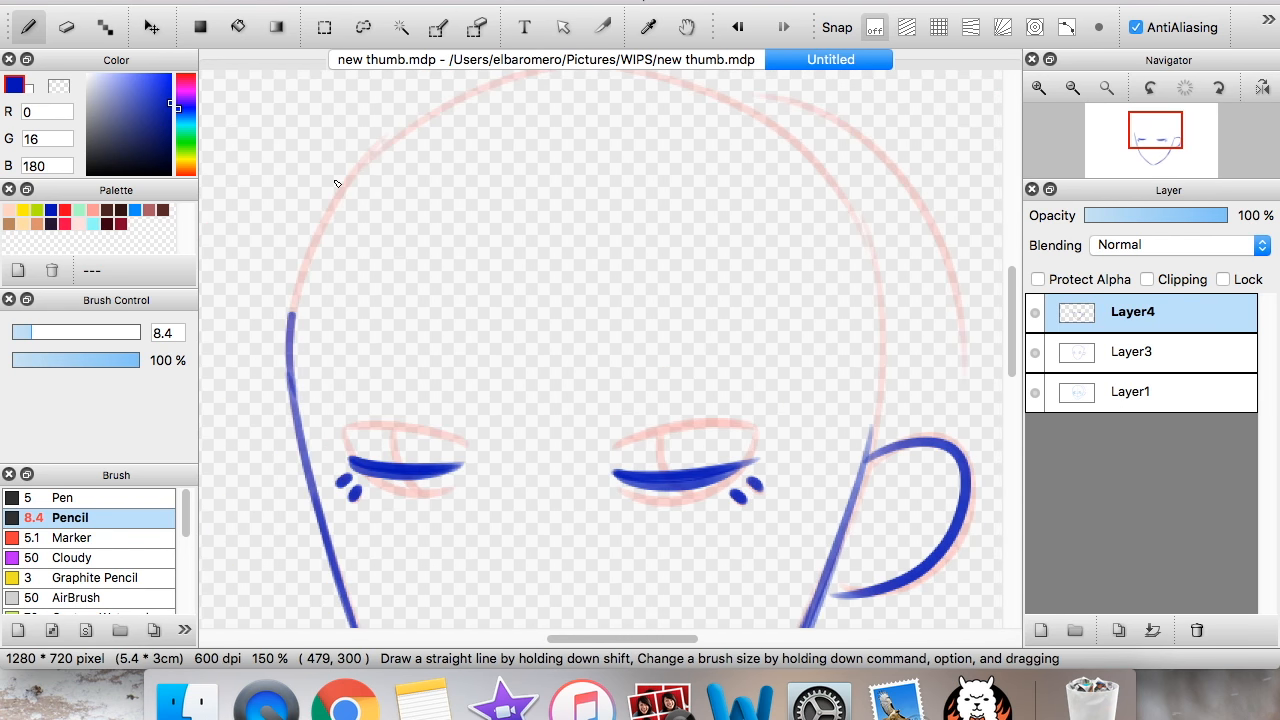
pyautogui.moveTo(289, 353); pyautogui.dragTo(402, 126)
pyautogui.press('super+z')
pyautogui.moveTo(288, 355)
pyautogui.mouseDown()
pyautogui.moveTo(286, 314)
pyautogui.moveTo(398, 127)
pyautogui.mouseUp()
pyautogui.moveTo(354, 186)
pyautogui.mouseDown()
pyautogui.moveTo(478, 92)
pyautogui.moveTo(578, 80)
pyautogui.moveTo(794, 123)
pyautogui.moveTo(873, 437)
pyautogui.mouseUp()
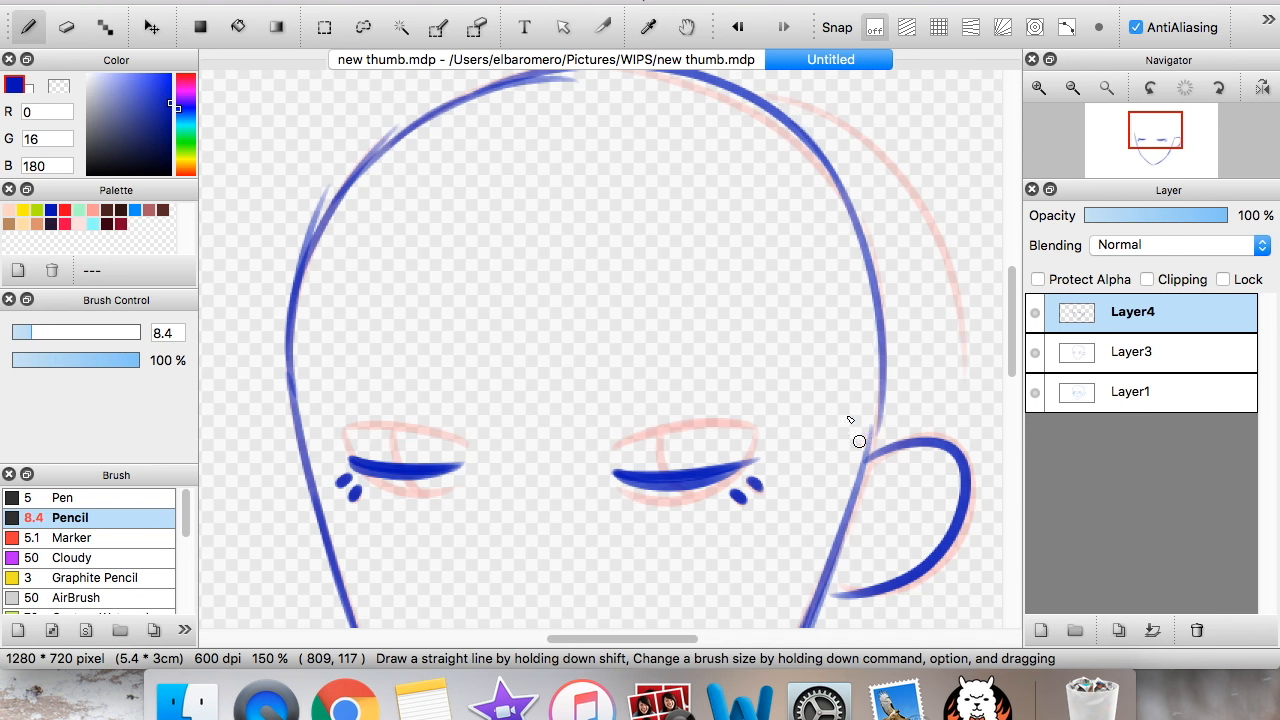
# - Draw the back-of-head curve on Layer4 down to the top of the ear with overlapping strokes
pyautogui.moveTo(775, 94)
pyautogui.mouseDown()
pyautogui.moveTo(966, 300)
pyautogui.moveTo(950, 427)
pyautogui.mouseUp()
pyautogui.moveTo(754, 88)
pyautogui.mouseDown()
pyautogui.moveTo(941, 187)
pyautogui.moveTo(966, 314)
pyautogui.mouseUp()
pyautogui.press('super+z')
pyautogui.moveTo(750, 85)
pyautogui.mouseDown()
pyautogui.moveTo(882, 127)
pyautogui.moveTo(922, 211)
pyautogui.mouseUp()
pyautogui.moveTo(884, 150)
pyautogui.mouseDown()
pyautogui.moveTo(956, 300)
pyautogui.moveTo(950, 436)
pyautogui.mouseUp()
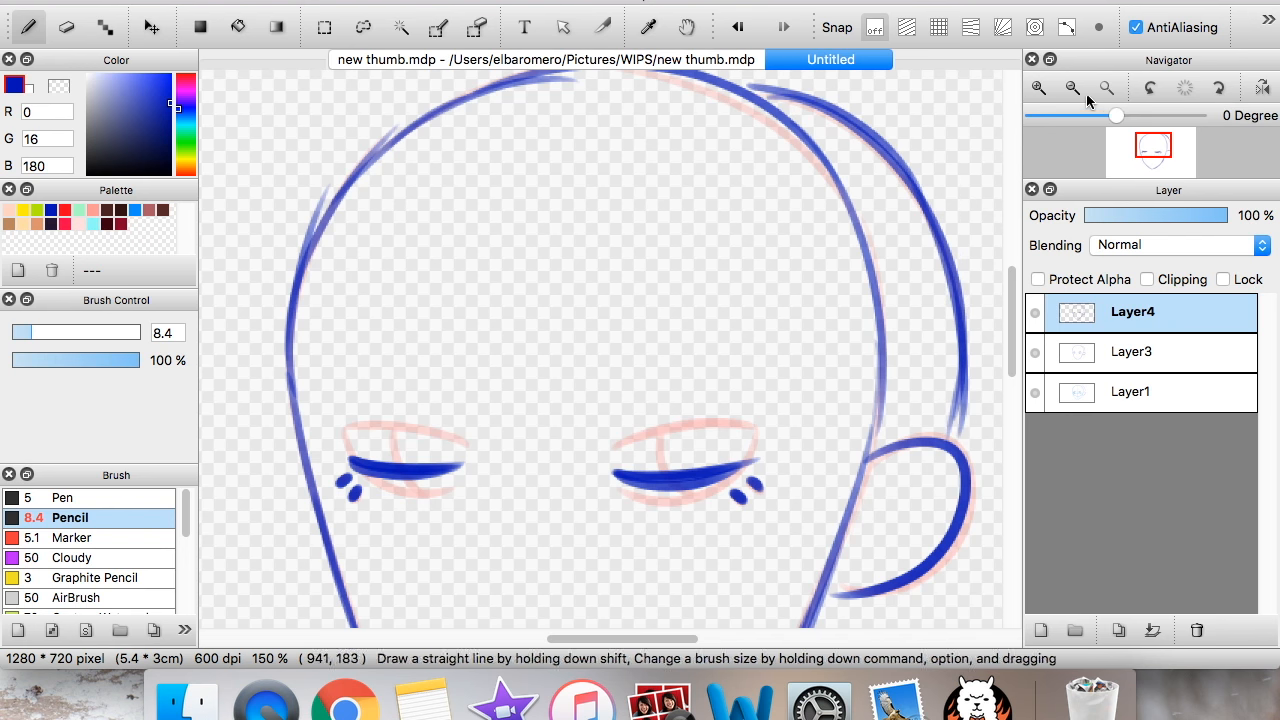
pyautogui.click(1075, 88)
pyautogui.moveTo(1154, 154); pyautogui.dragTo(1137, 127)
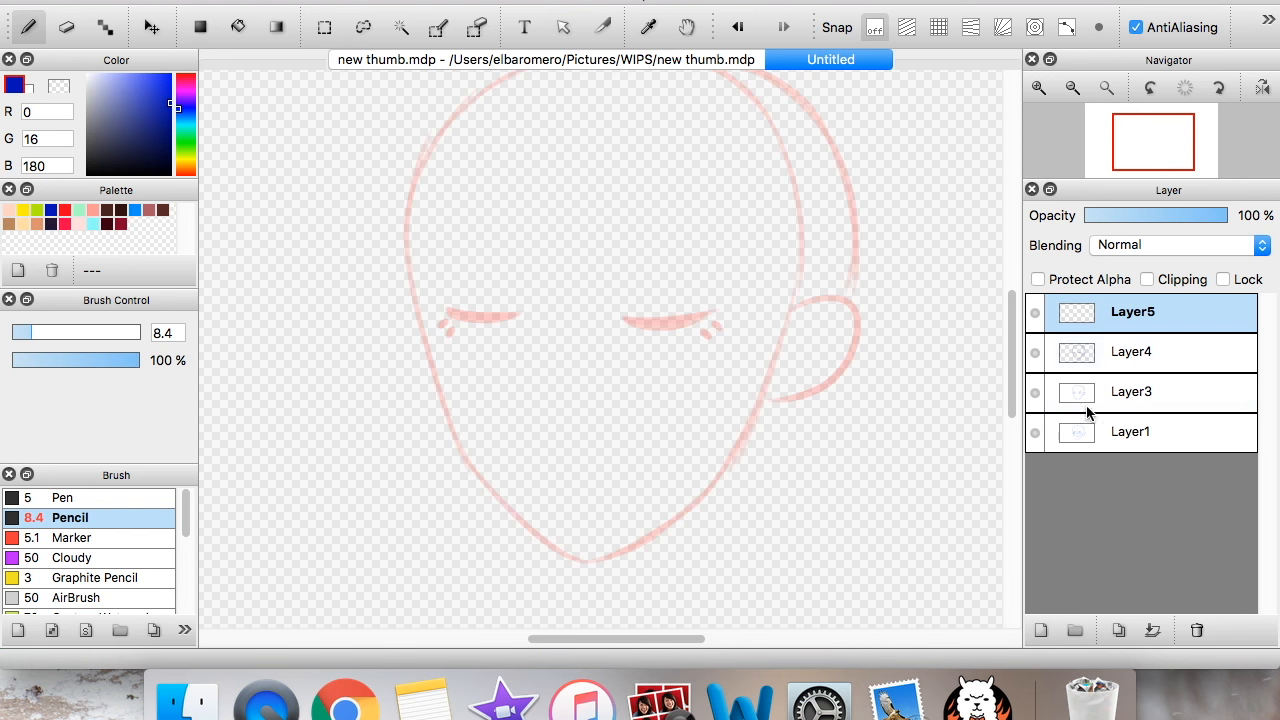
pyautogui.moveTo(1120, 358); pyautogui.dragTo(1120, 308)
pyautogui.click(1073, 86)
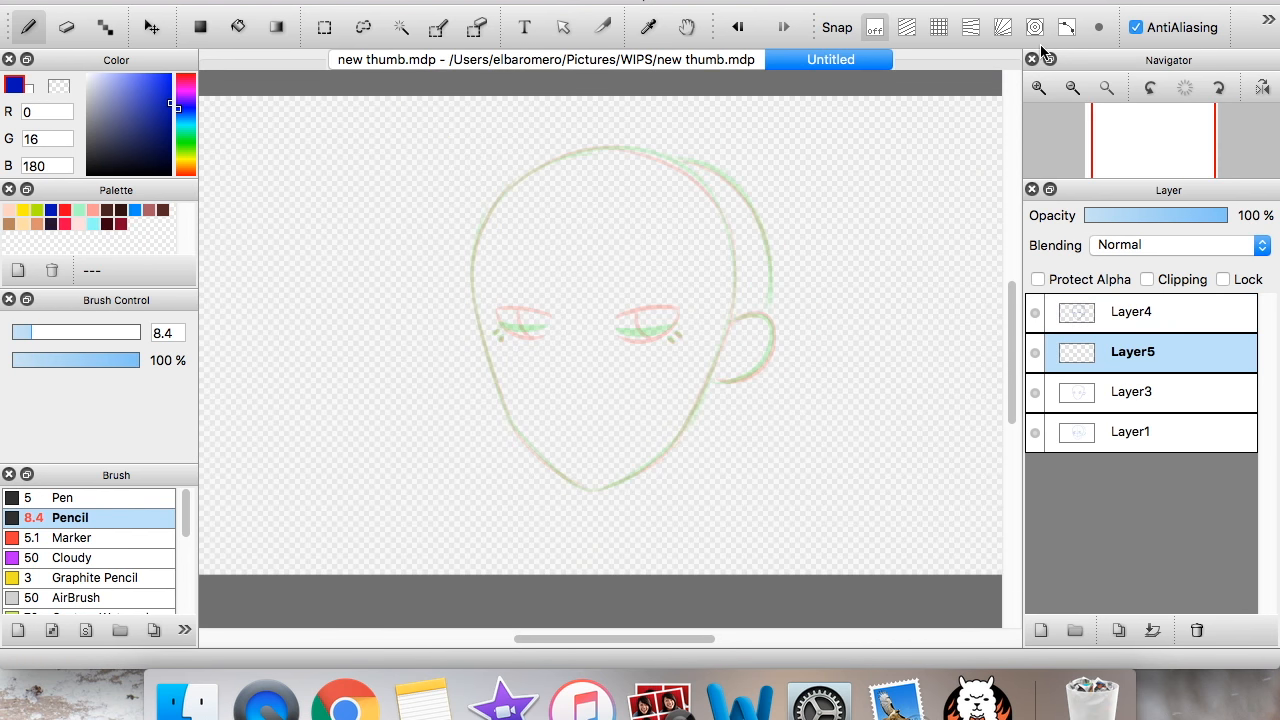
pyautogui.press('x')
pyautogui.click(203, 30)
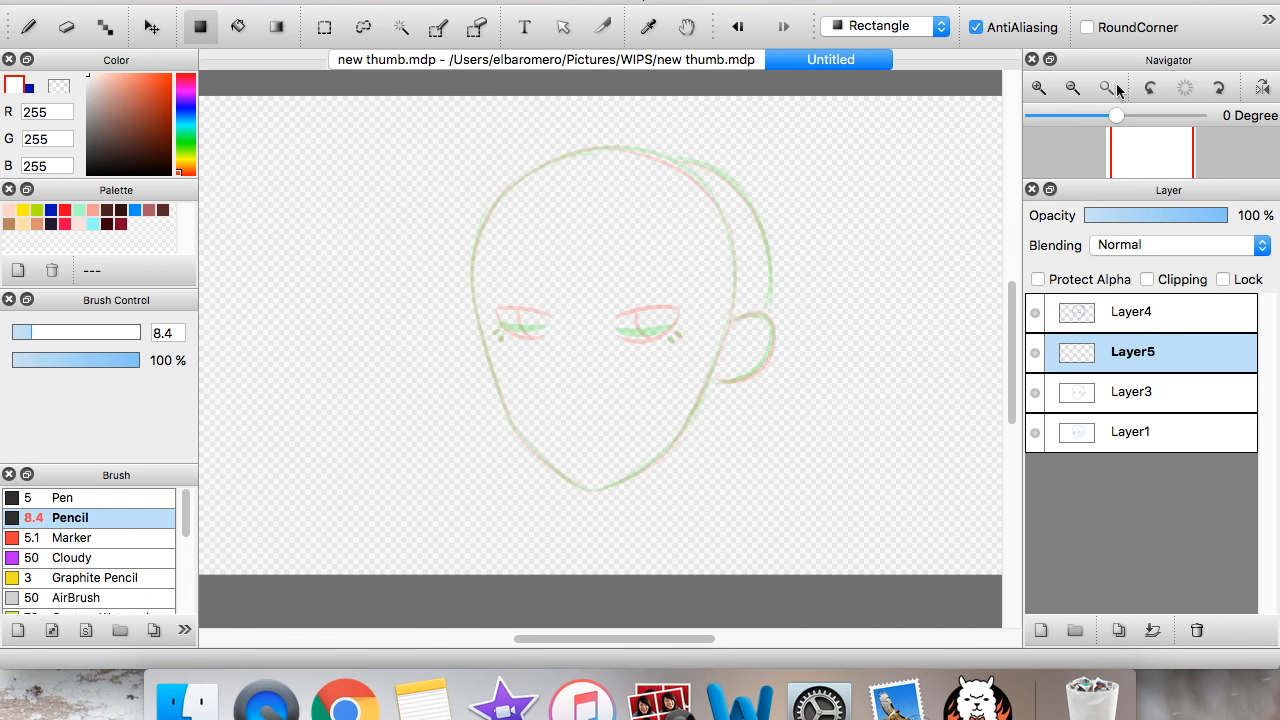
pyautogui.click(1073, 87)
pyautogui.click(1038, 88)
pyautogui.click(1038, 88)
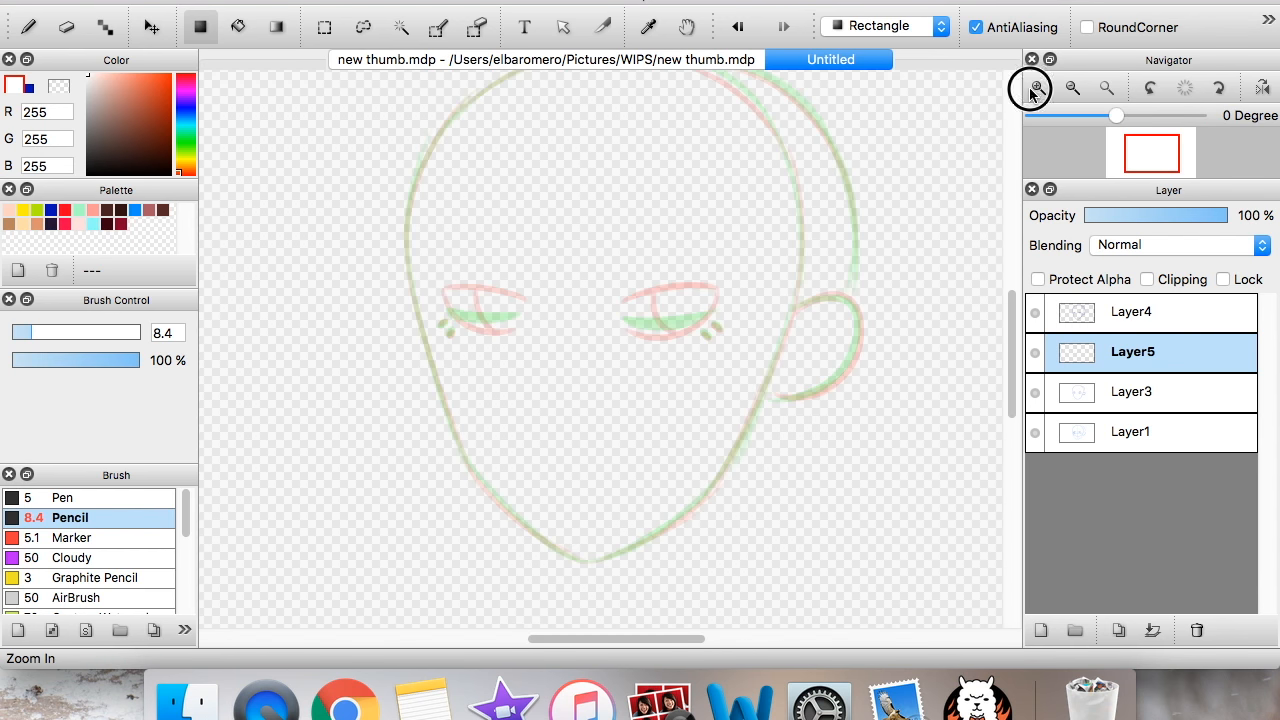
pyautogui.click(1038, 88)
pyautogui.moveTo(1090, 352); pyautogui.dragTo(1090, 318)
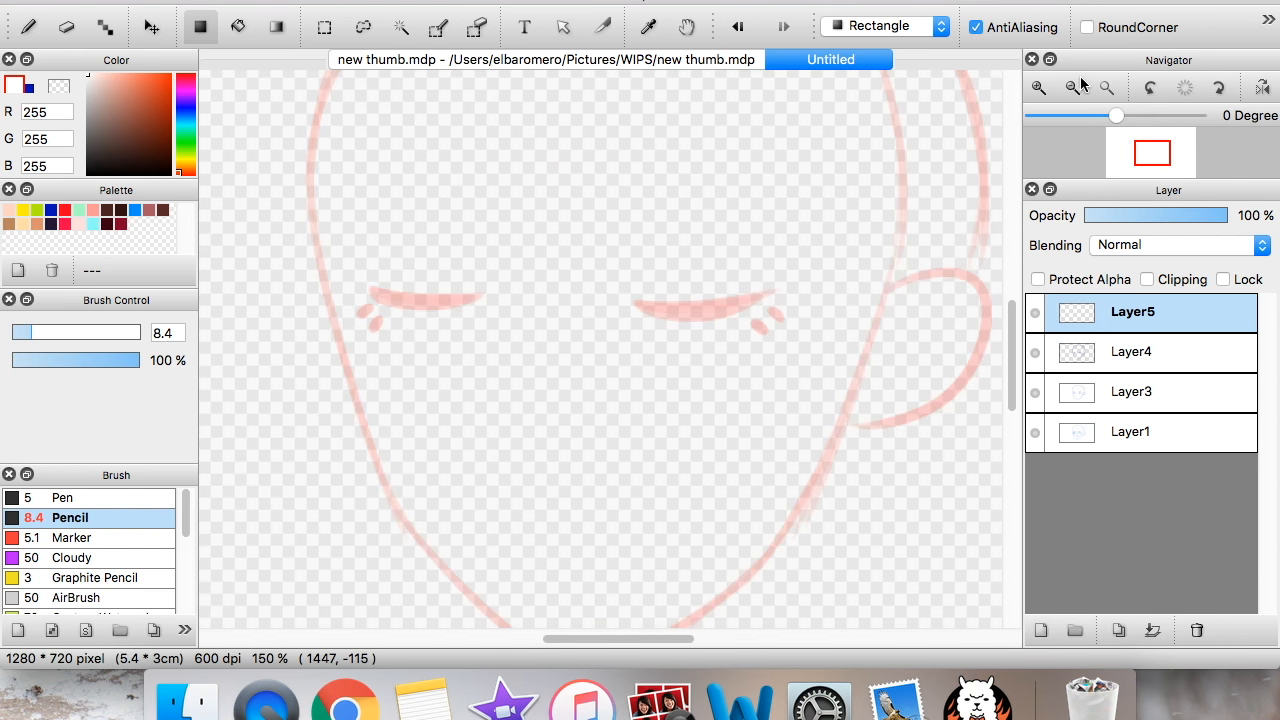
pyautogui.click(1073, 87)
pyautogui.click(1073, 87)
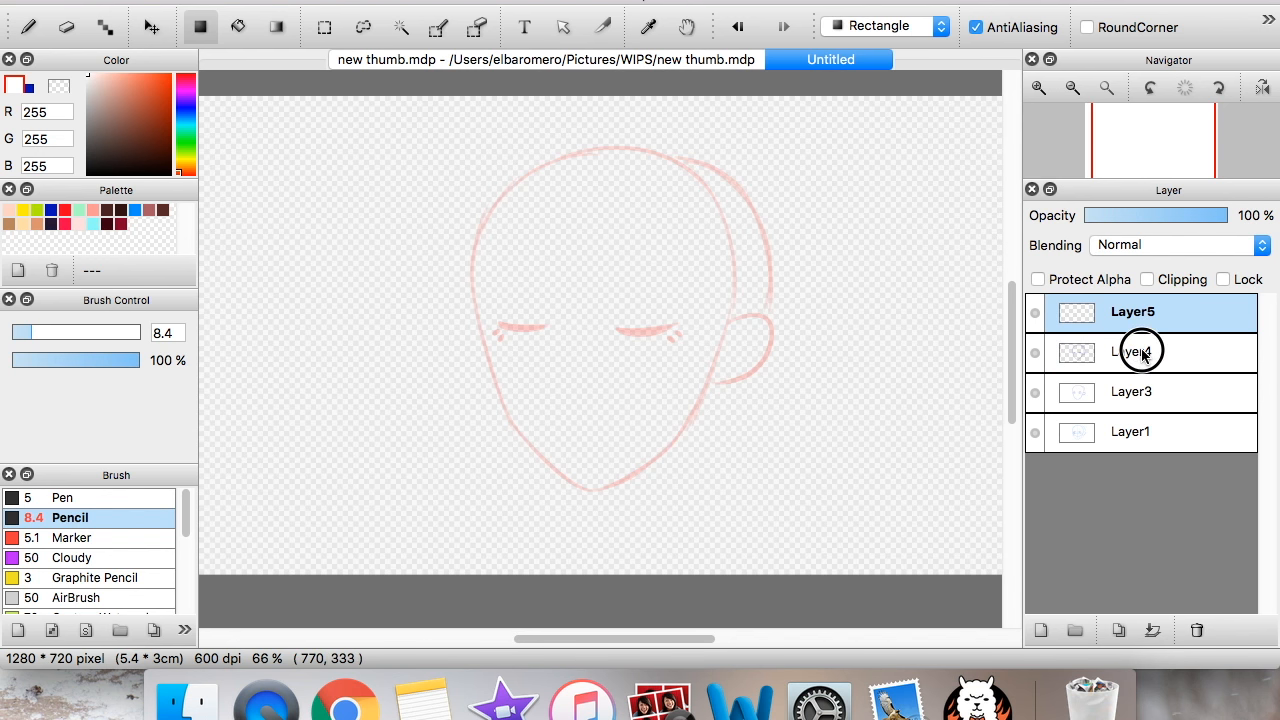
pyautogui.moveTo(1143, 352); pyautogui.dragTo(1152, 362)
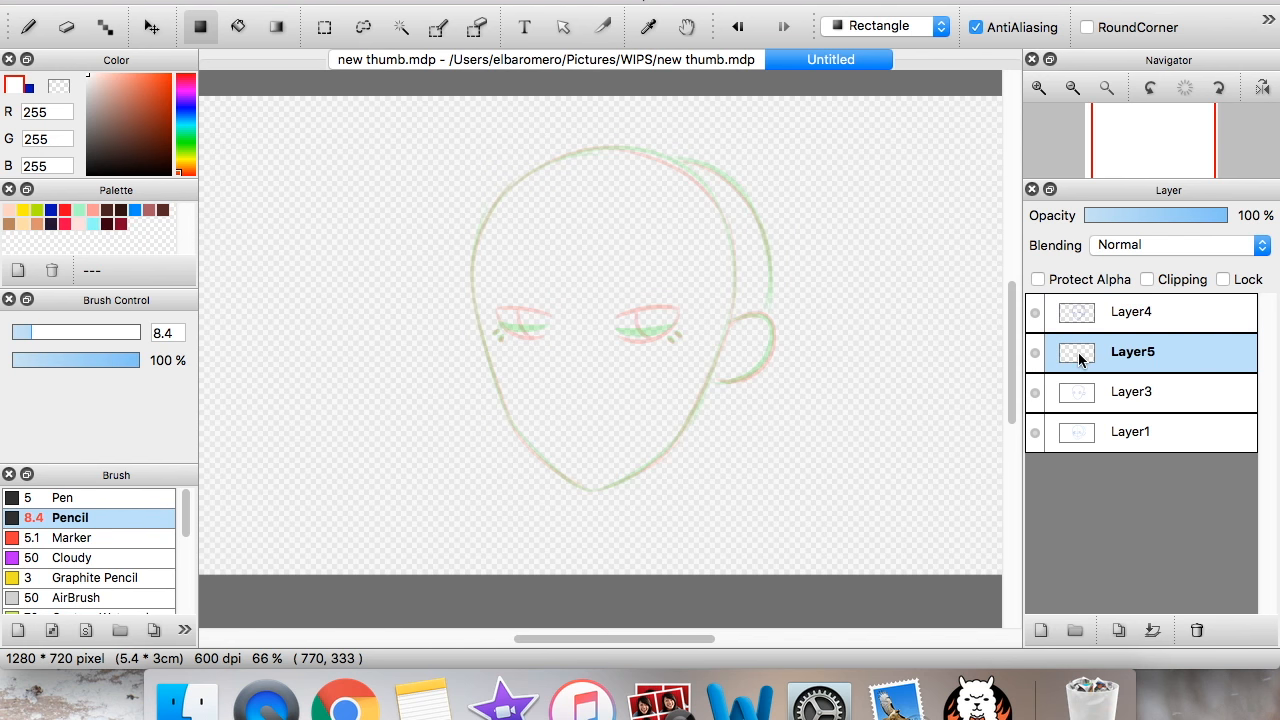
pyautogui.click(1038, 87)
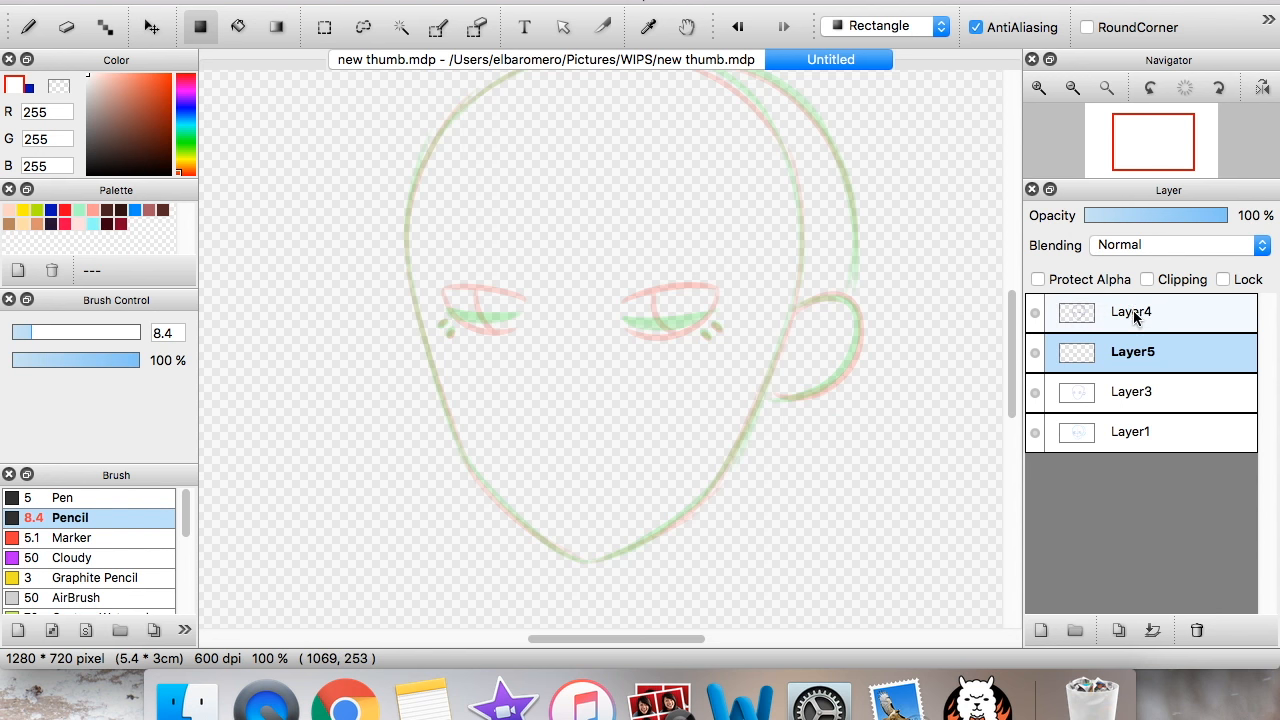
pyautogui.click(1138, 316)
pyautogui.click(1128, 342)
pyautogui.press('super+plus')
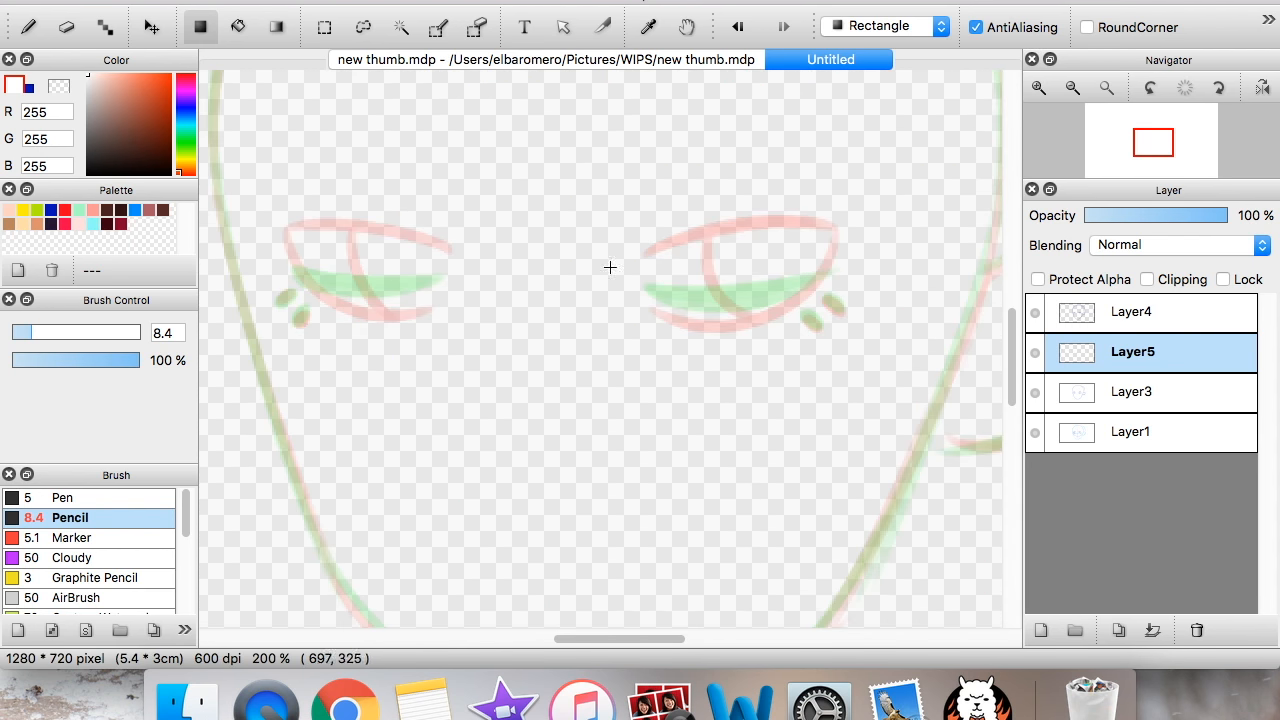
pyautogui.click(28, 27)
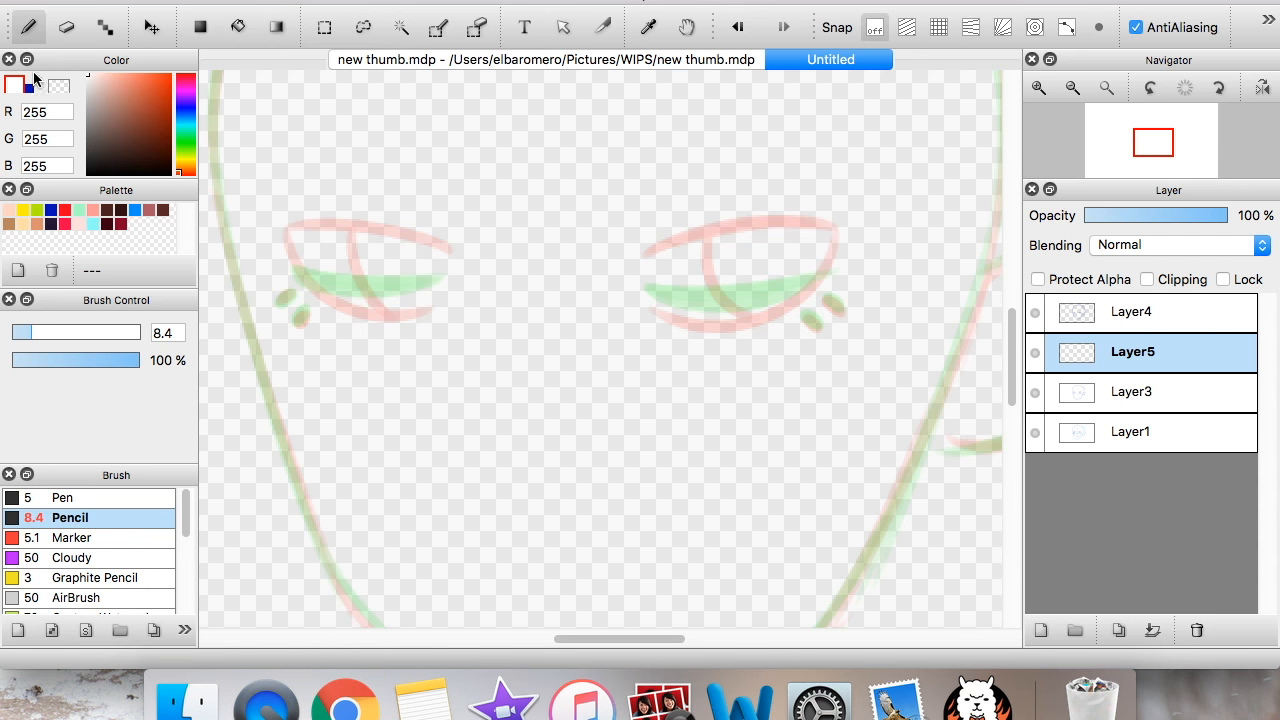
pyautogui.click(29, 88)
pyautogui.moveTo(650, 272)
pyautogui.mouseDown()
pyautogui.moveTo(831, 263)
pyautogui.moveTo(655, 293)
pyautogui.mouseUp()
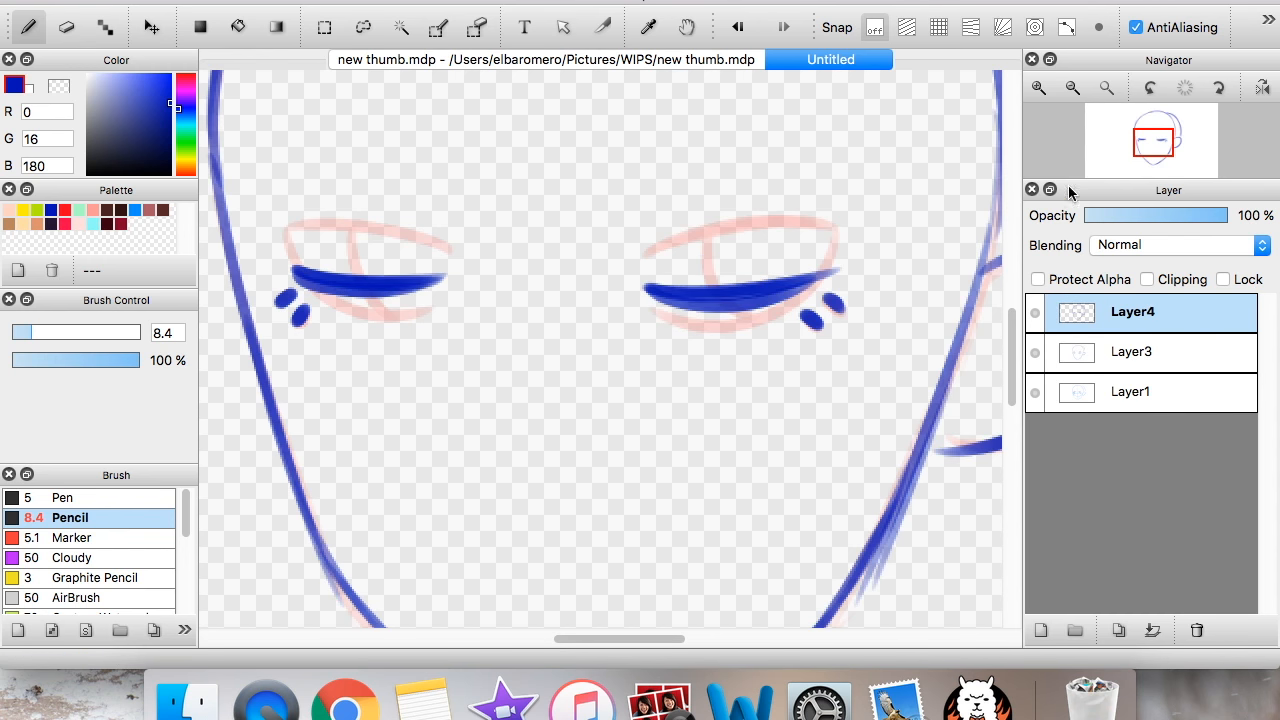
# - Add a new layer between Layer4 and Layer3
pyautogui.click(1073, 88)
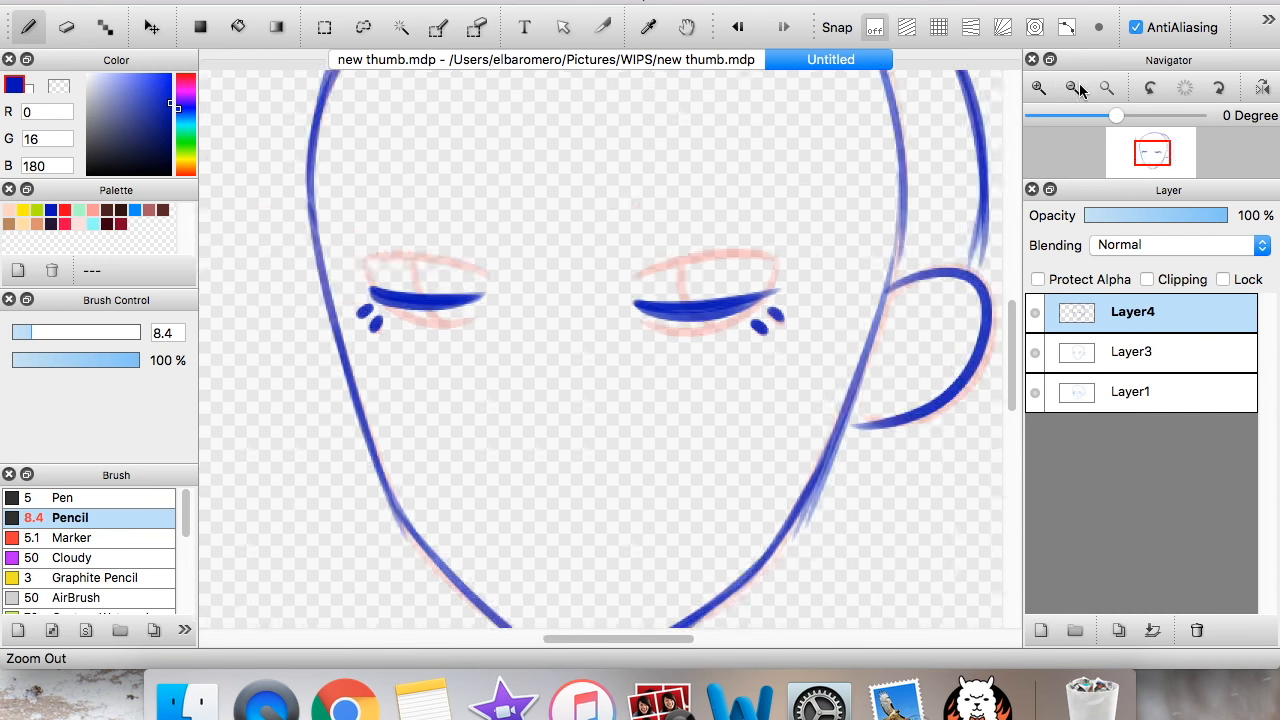
pyautogui.click(1073, 88)
pyautogui.click(1132, 352)
pyautogui.click(1043, 634)
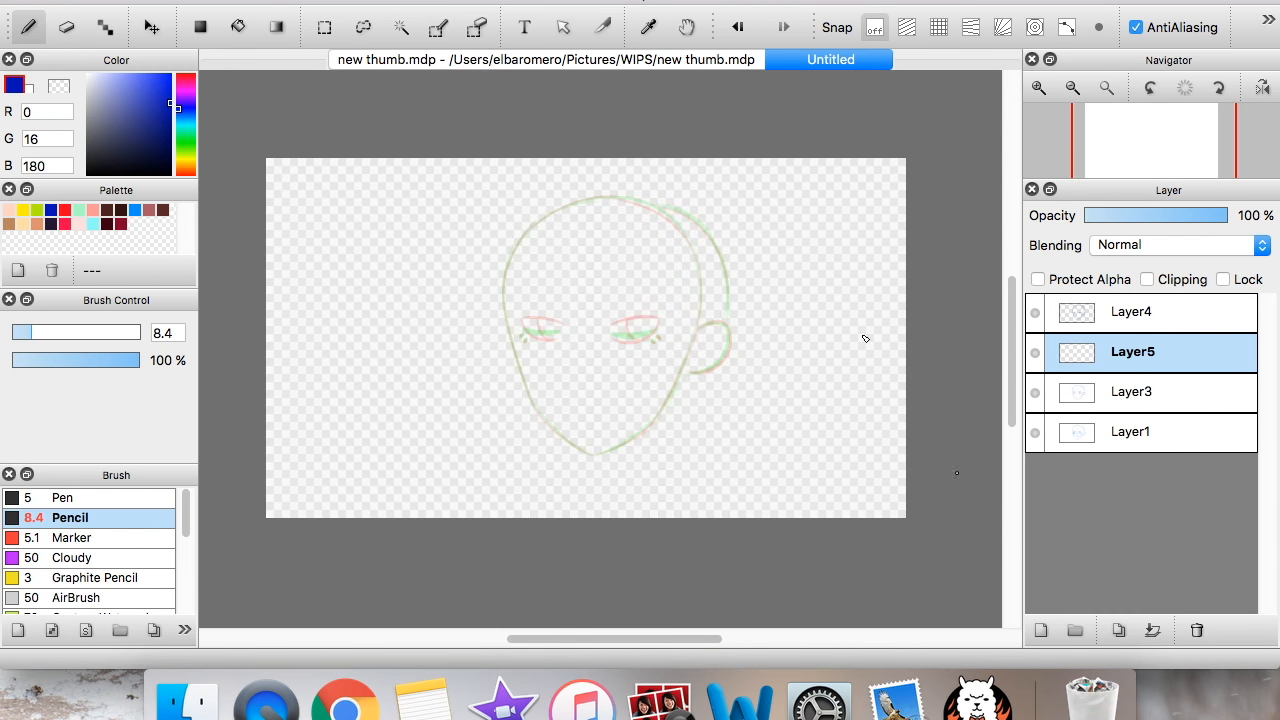
# - Cover the new layer's whole canvas with a white filled rectangle and merge Layer4 down onto it
pyautogui.click(87, 75)
pyautogui.click(200, 27)
pyautogui.moveTo(243, 109); pyautogui.dragTo(1000, 594)
pyautogui.click(1131, 312)
pyautogui.click(1152, 631)
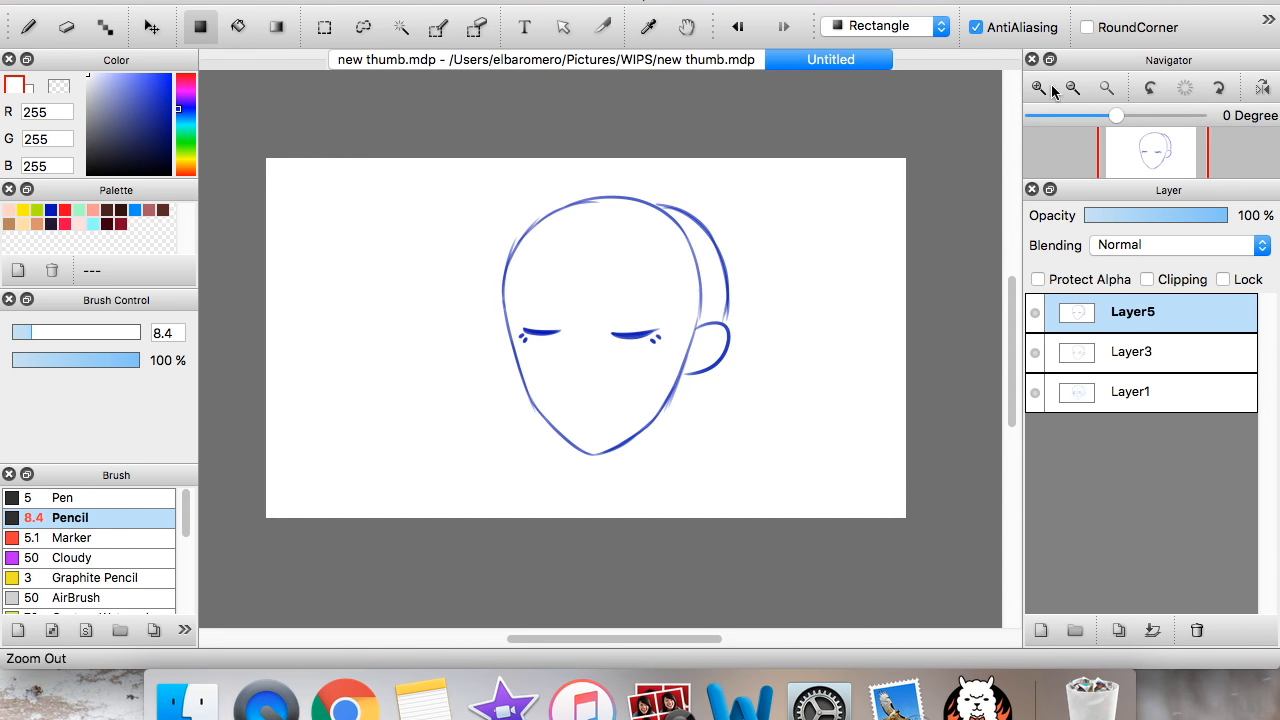
# - Flip repeatedly through Layer1, Layer3 and Layer5 to check the eye-closing motion
pyautogui.click(1117, 394)
pyautogui.click(1044, 313)
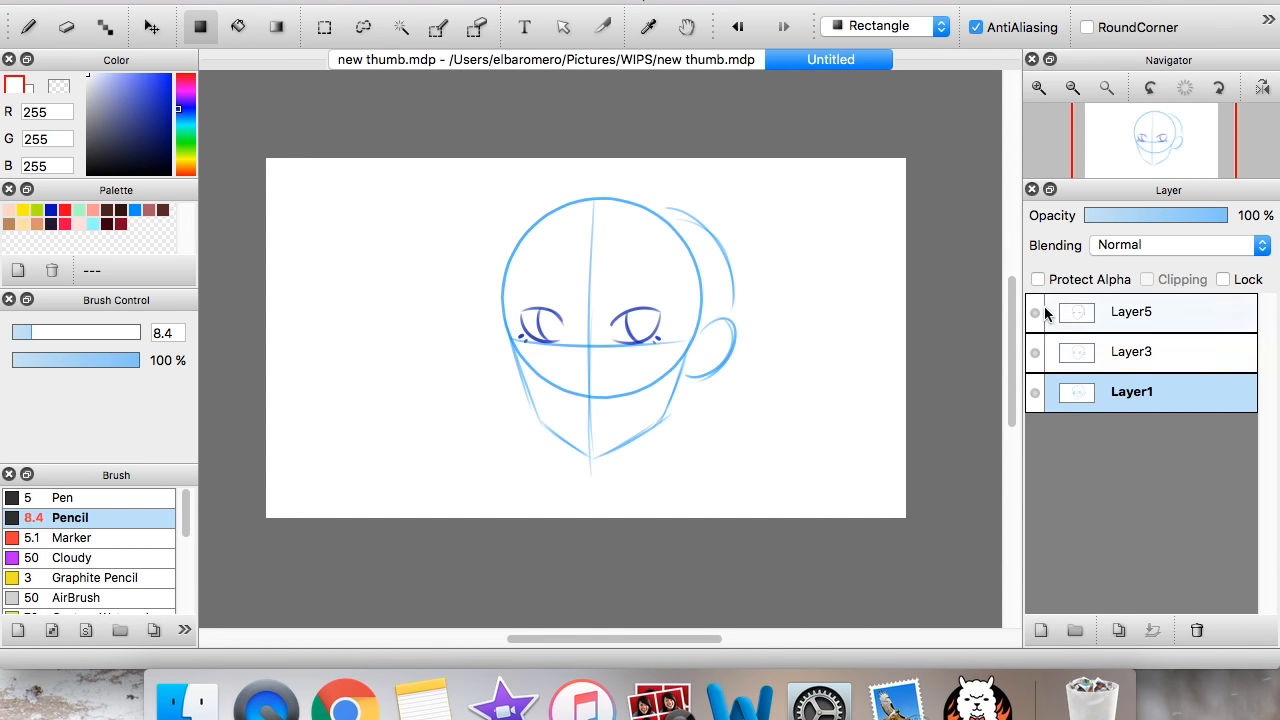
pyautogui.click(1125, 352)
pyautogui.click(1134, 311)
pyautogui.click(1137, 391)
pyautogui.click(1148, 348)
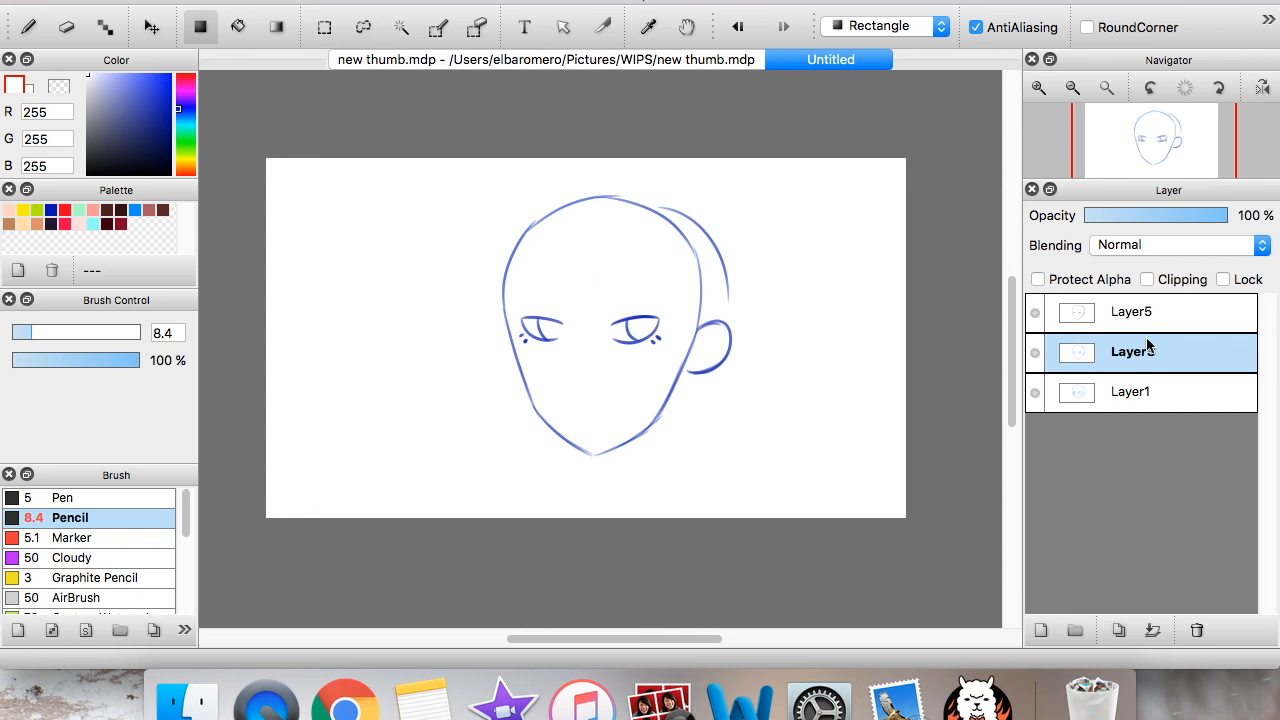
pyautogui.click(1148, 312)
pyautogui.click(1140, 394)
pyautogui.click(1148, 350)
pyautogui.click(1148, 312)
pyautogui.click(1140, 396)
pyautogui.click(1146, 352)
pyautogui.click(1145, 312)
pyautogui.click(1150, 390)
pyautogui.click(1140, 348)
pyautogui.click(1039, 87)
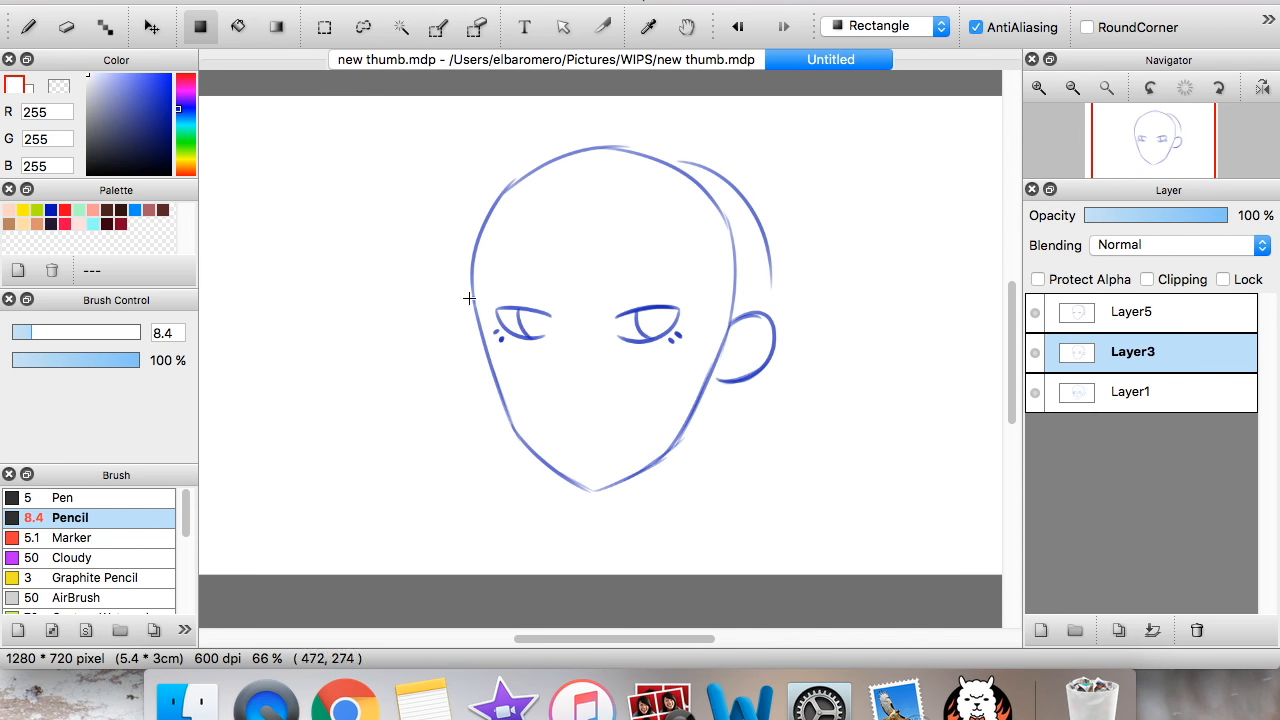
pyautogui.click(1100, 321)
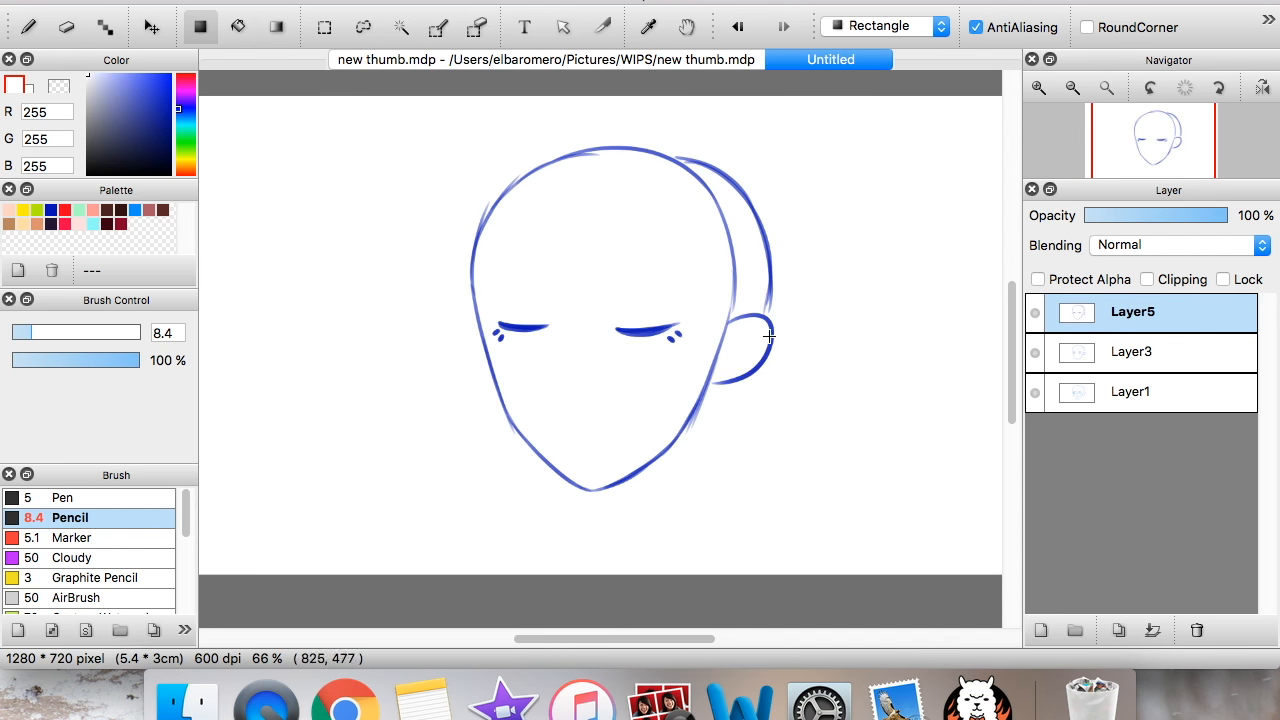
pyautogui.click(1120, 400)
pyautogui.click(1130, 352)
pyautogui.click(1128, 314)
pyautogui.click(1131, 400)
pyautogui.click(1136, 355)
pyautogui.click(1128, 314)
pyautogui.click(1132, 394)
pyautogui.click(1140, 356)
pyautogui.click(1138, 318)
pyautogui.click(1108, 345)
pyautogui.click(1132, 314)
pyautogui.click(1138, 354)
pyautogui.click(1138, 312)
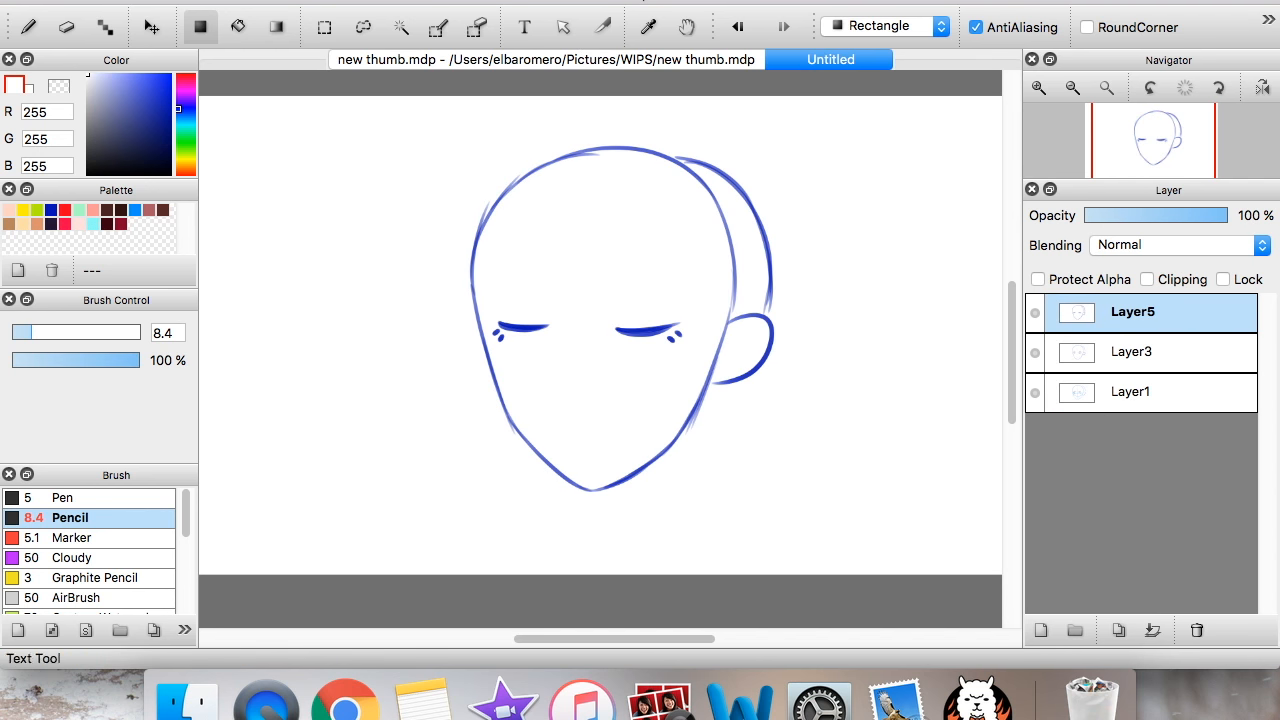
# - Turn off Onion Skin Mode and select Layer1, Layer3 and Layer5 in turn
pyautogui.click(510, 2)
pyautogui.click(548, 333)
pyautogui.click(1144, 391)
pyautogui.click(1135, 352)
pyautogui.click(1125, 314)
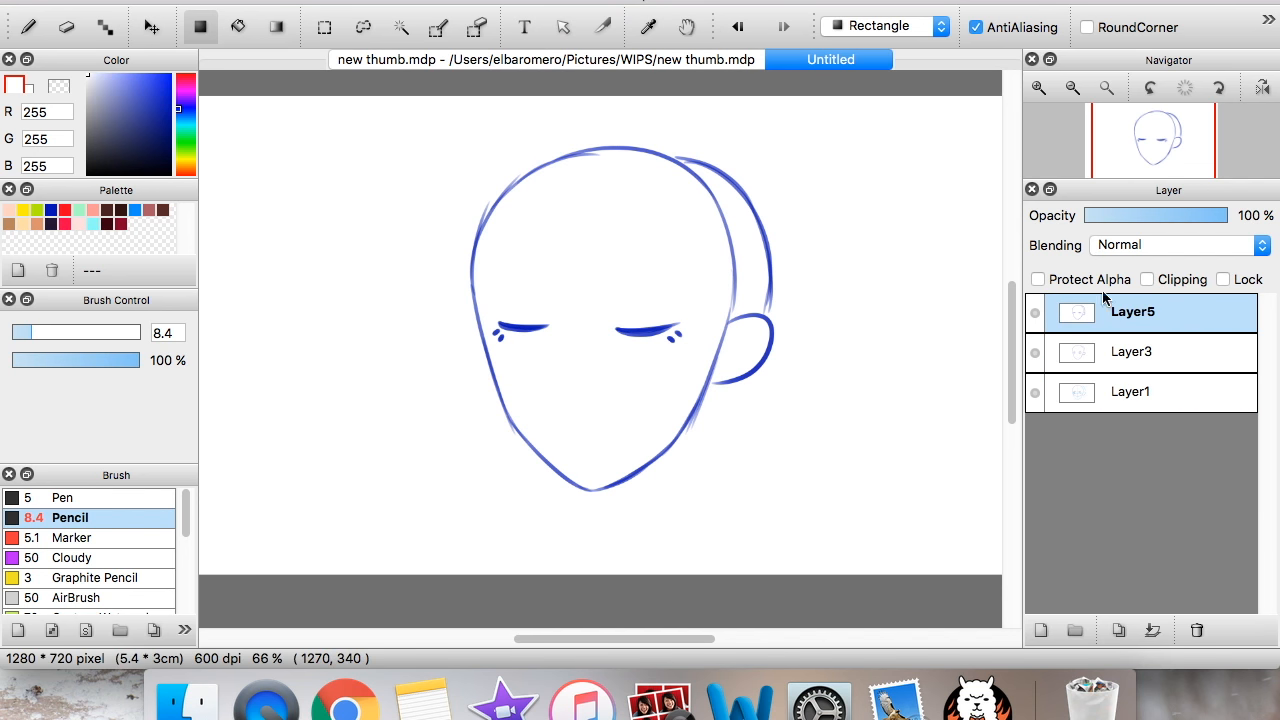
# - Hide and show Layer5 and Layer3, and turn Onion Skin Mode back on
pyautogui.click(1035, 314)
pyautogui.click(1035, 353)
pyautogui.click(1035, 353)
pyautogui.click(1034, 314)
pyautogui.click(510, 2)
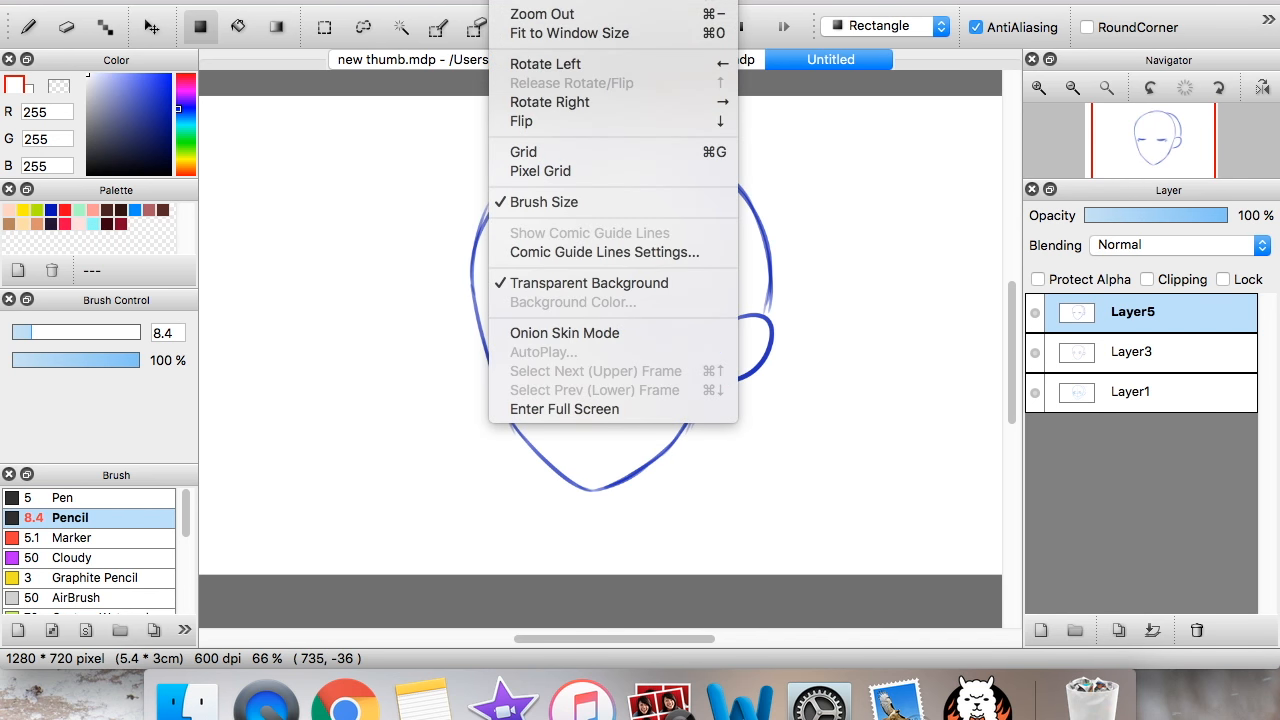
pyautogui.click(565, 333)
# - Step through the frames on Layer1, Layer3 and Layer5 several times with Onion Skin Mode on
pyautogui.click(1155, 392)
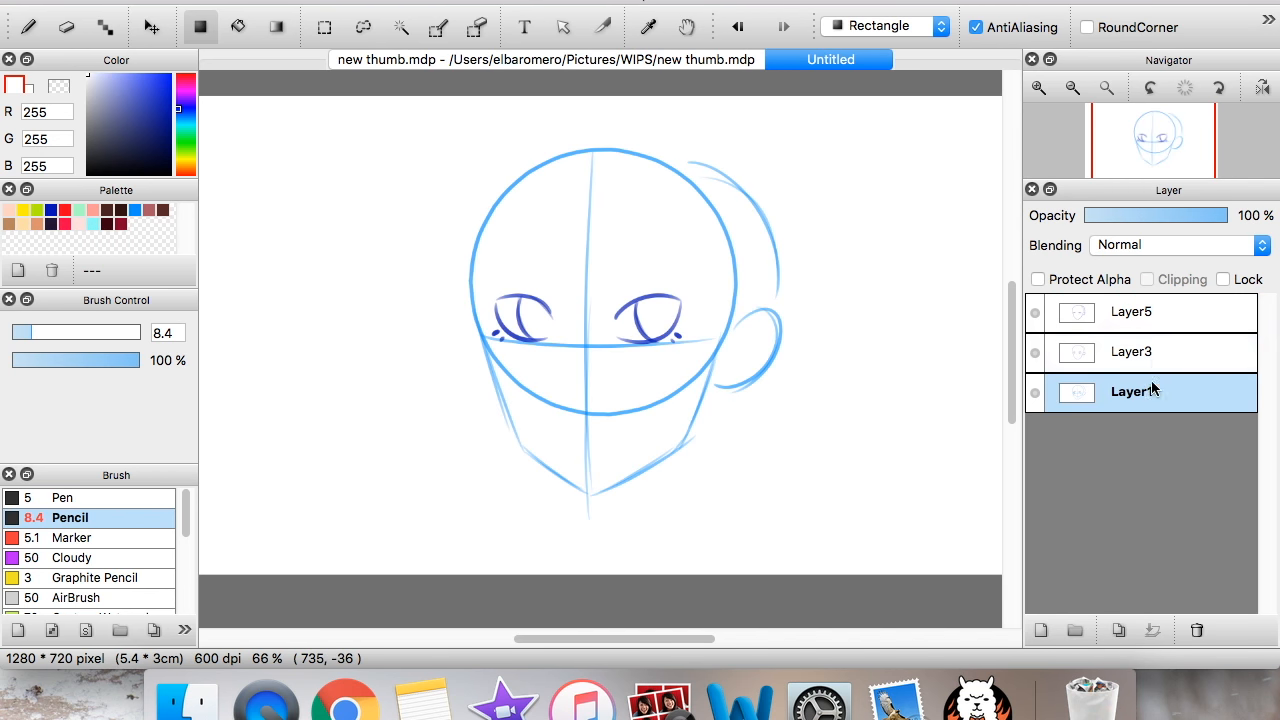
pyautogui.click(1153, 358)
pyautogui.click(1155, 318)
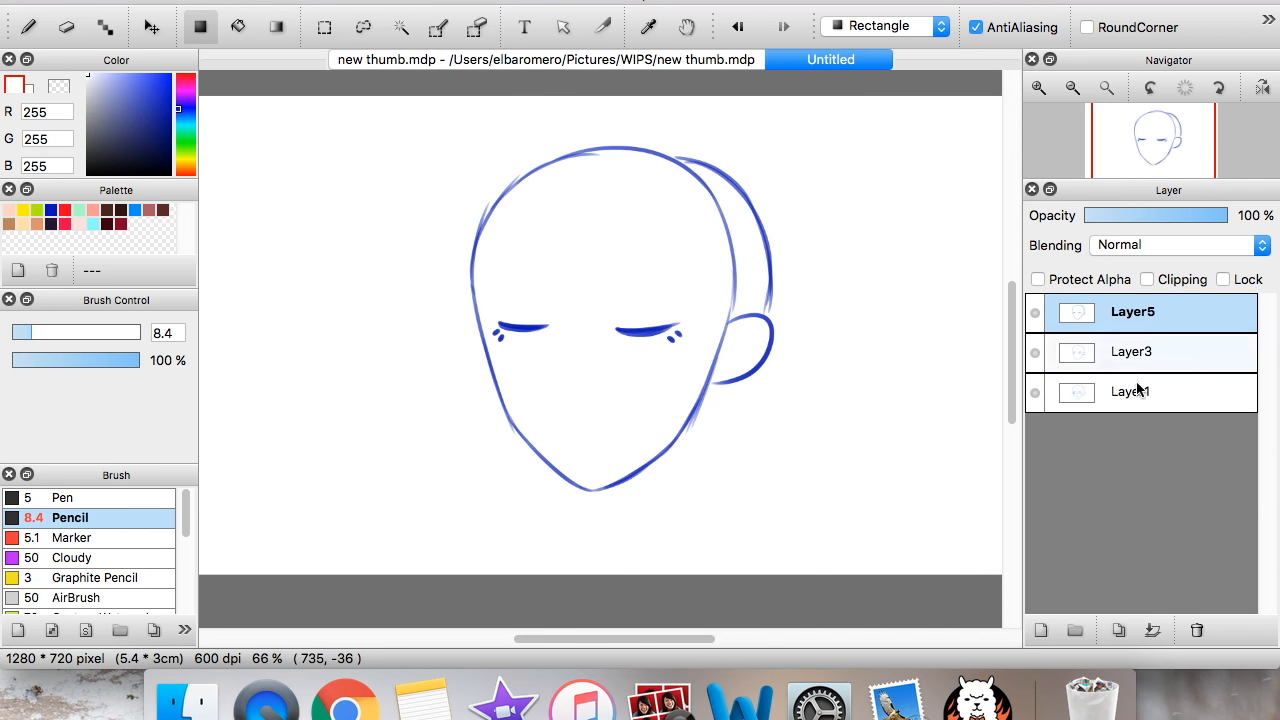
pyautogui.click(1134, 394)
pyautogui.click(1143, 360)
pyautogui.click(1155, 318)
pyautogui.click(1140, 400)
pyautogui.click(1151, 354)
pyautogui.click(1156, 314)
pyautogui.click(1149, 391)
pyautogui.click(1149, 348)
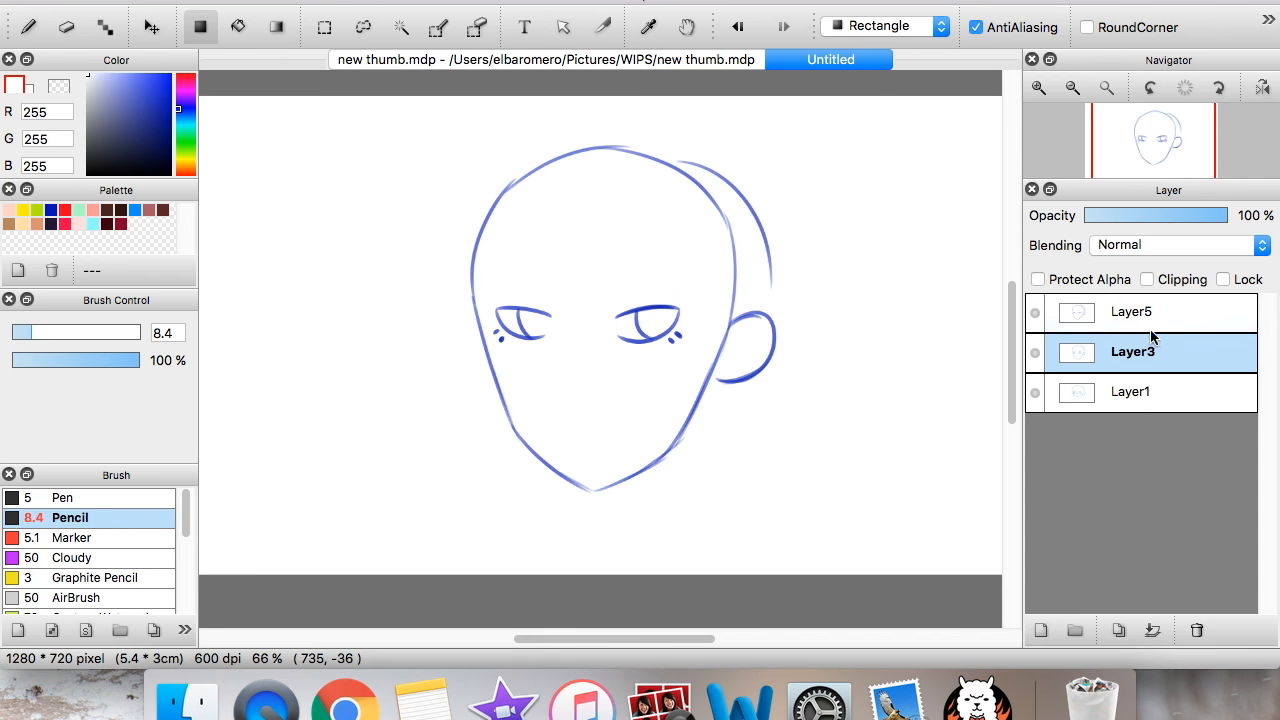
pyautogui.click(1155, 314)
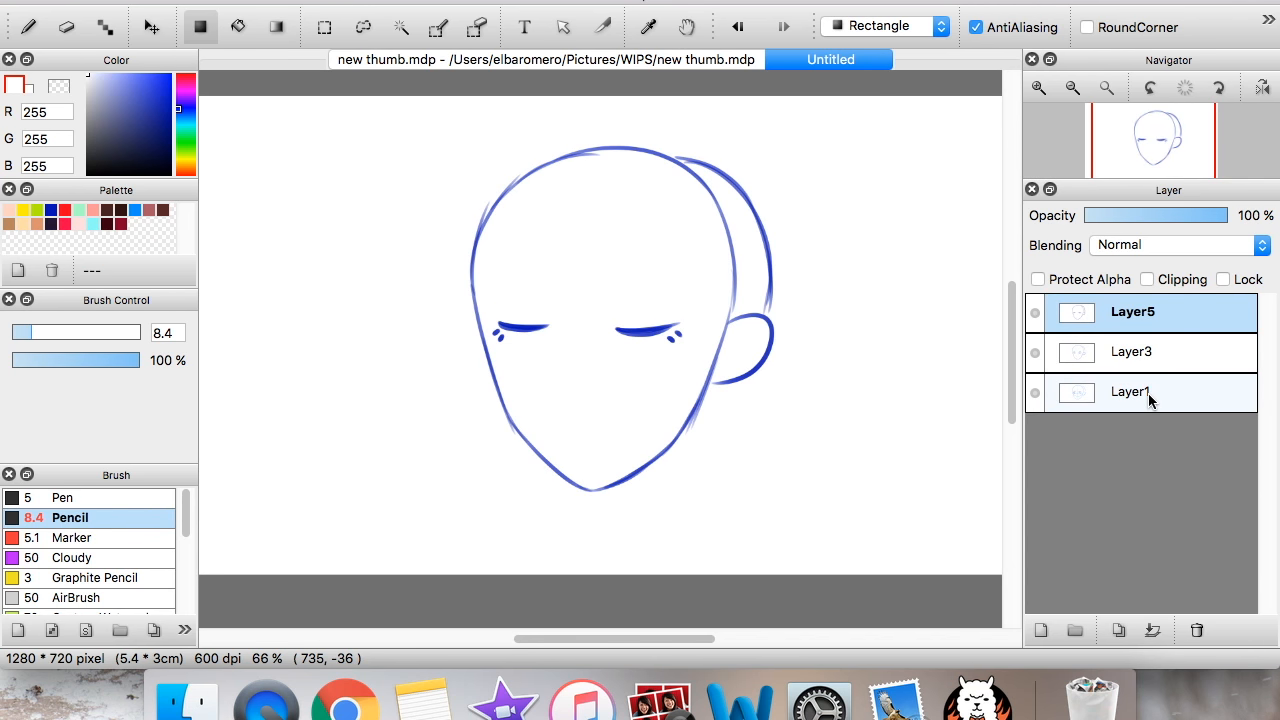
# - Try the frame-by-frame selection commands, including Select Prev (Lower) Frame, and flip through the three frames from Layer1 to Layer5
pyautogui.click(510, 1)
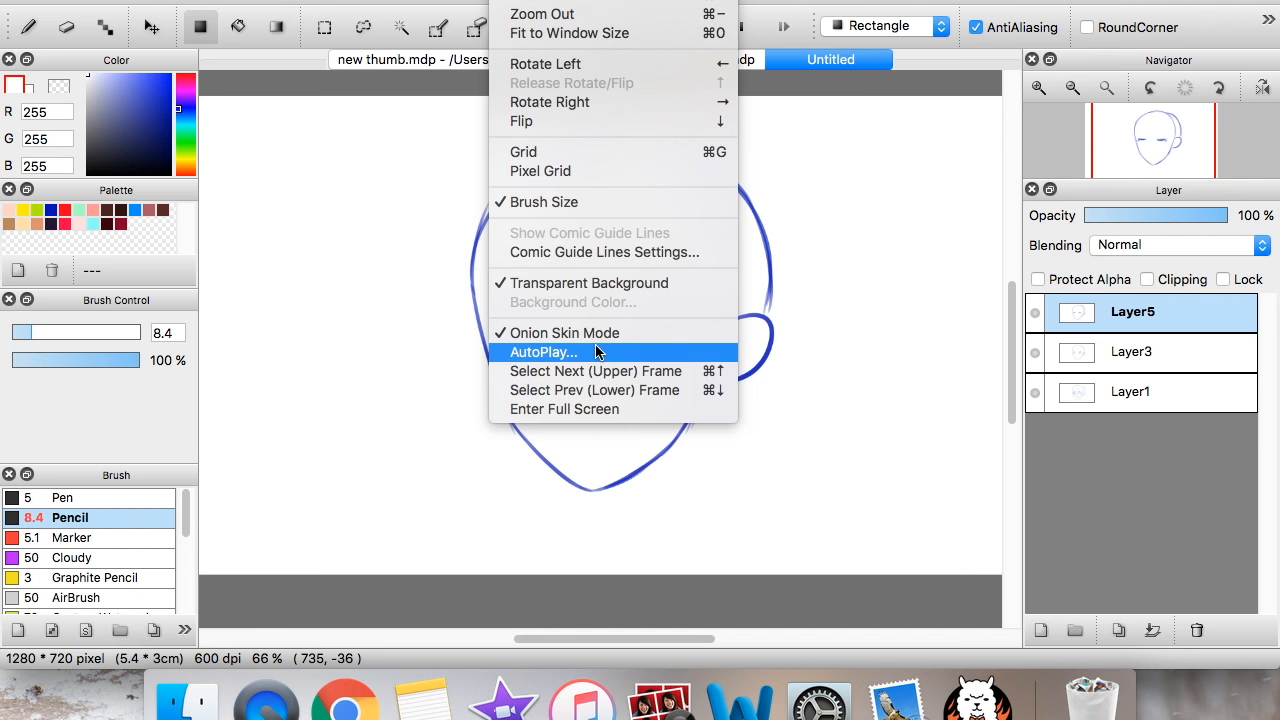
pyautogui.click(555, 381)
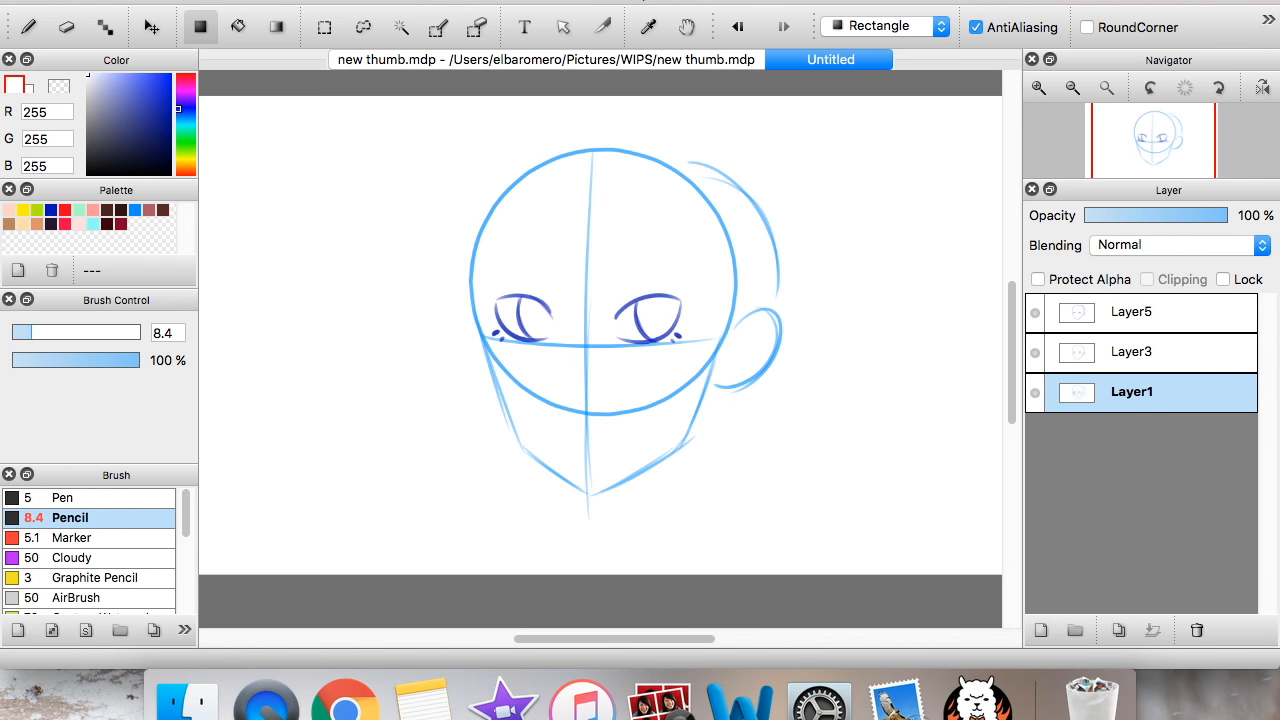
pyautogui.click(510, 2)
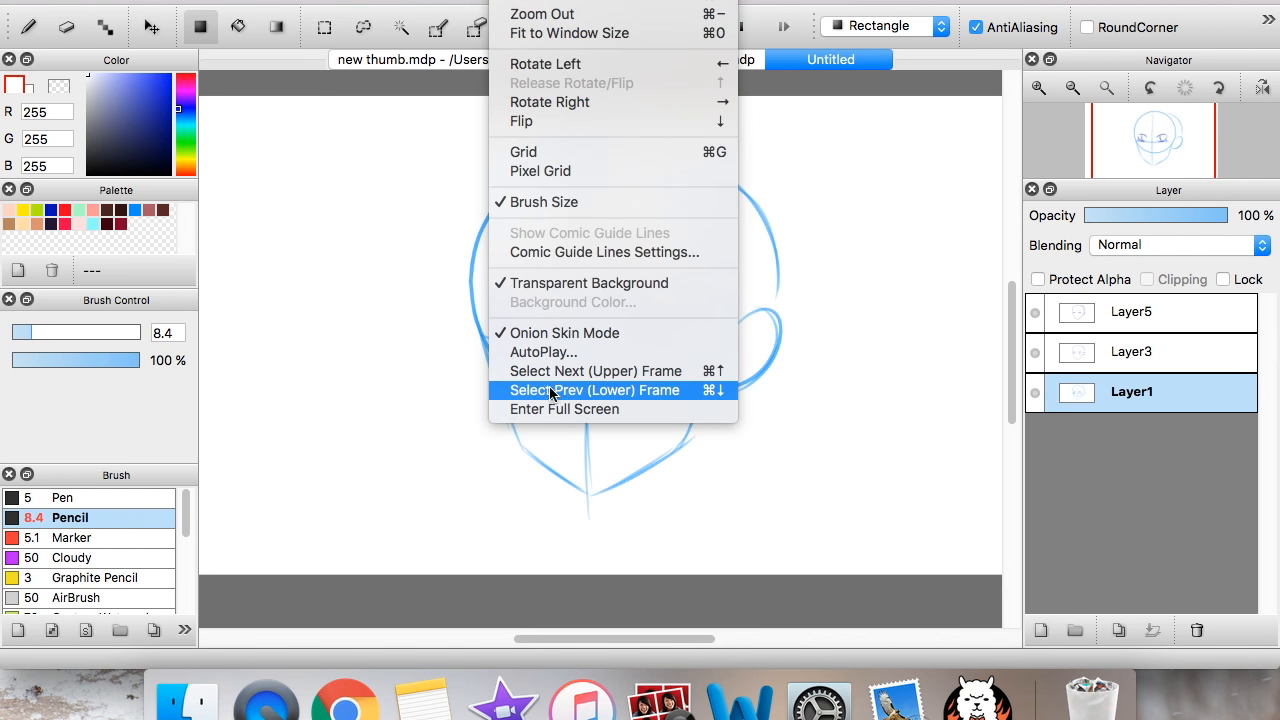
pyautogui.click(550, 390)
pyautogui.click(1163, 398)
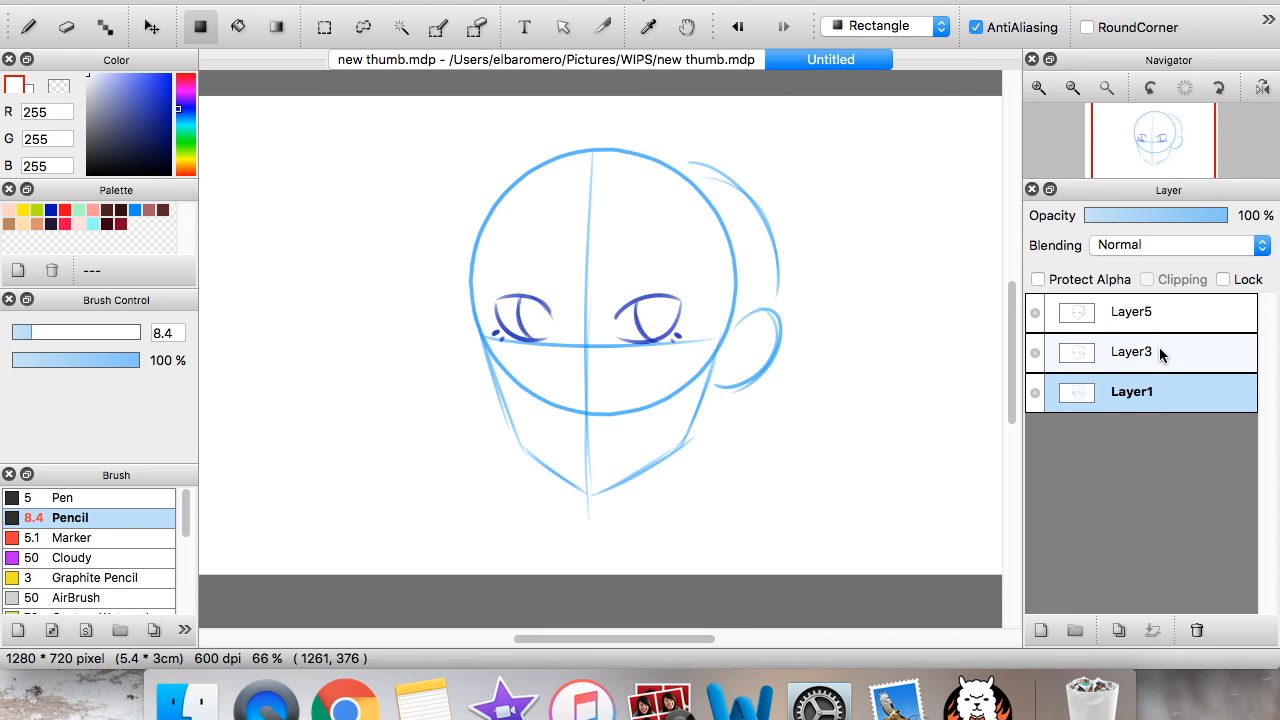
pyautogui.click(1160, 354)
pyautogui.click(1162, 314)
pyautogui.click(1166, 392)
pyautogui.click(1166, 354)
pyautogui.click(1162, 314)
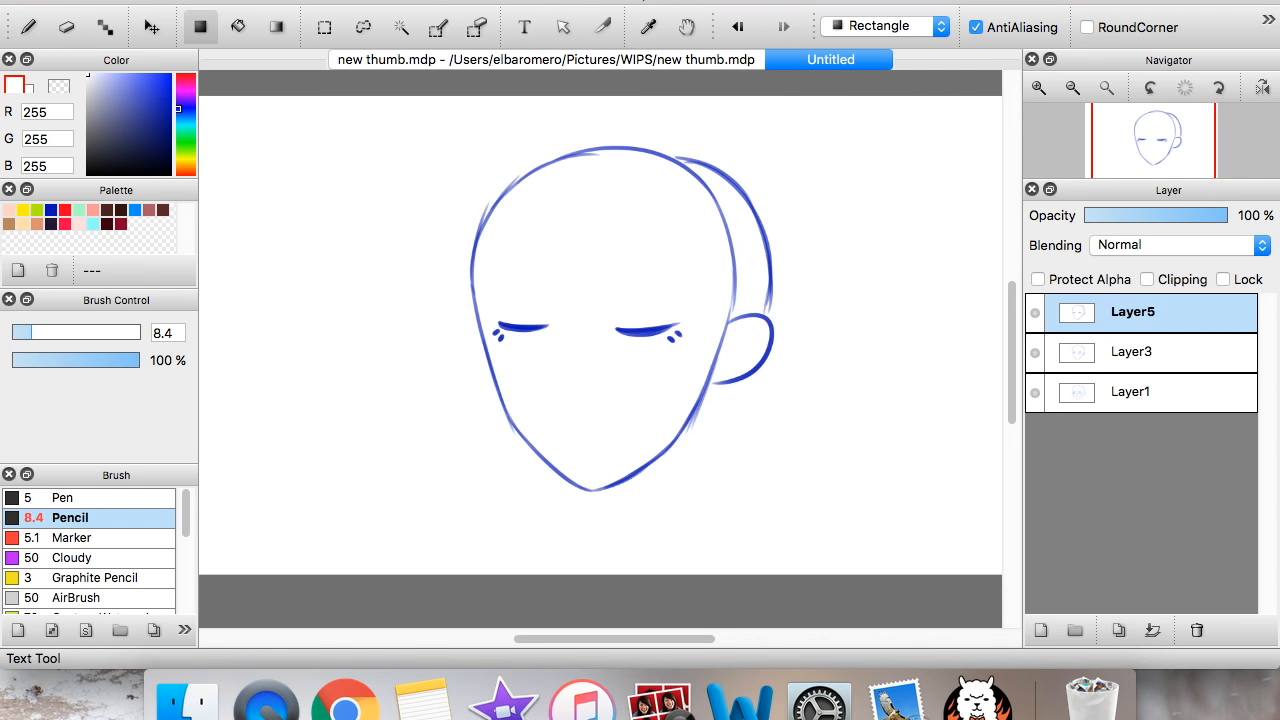
# - Play the animation with AutoPlay, comparing playback without and with High Quality, and set the speed to 2 fps (500ms)
pyautogui.click(510, 2)
pyautogui.click(544, 352)
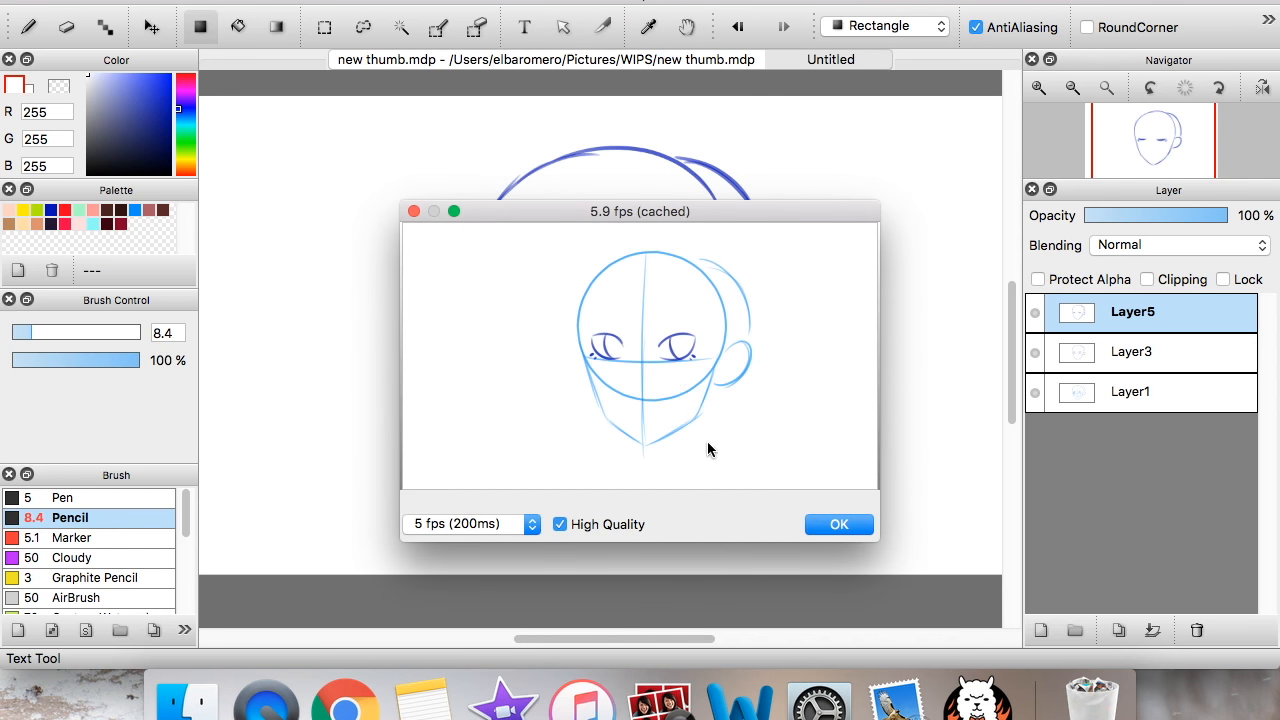
pyautogui.click(560, 525)
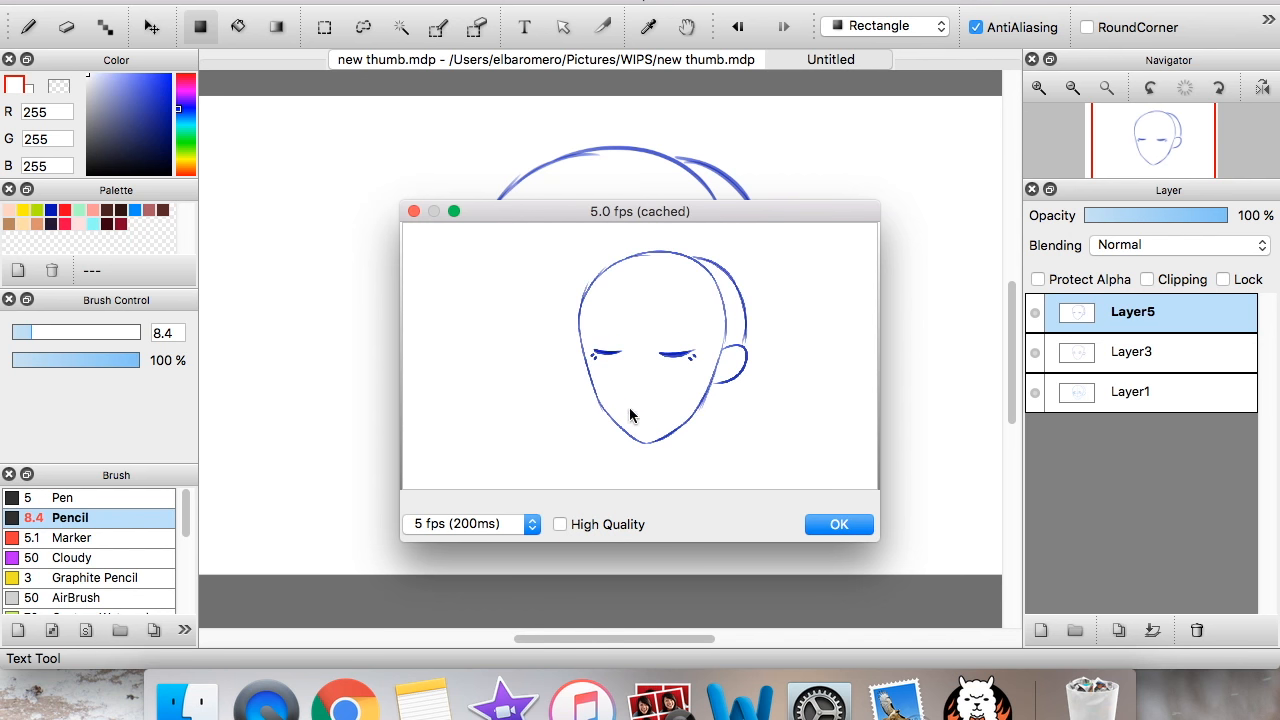
pyautogui.click(562, 525)
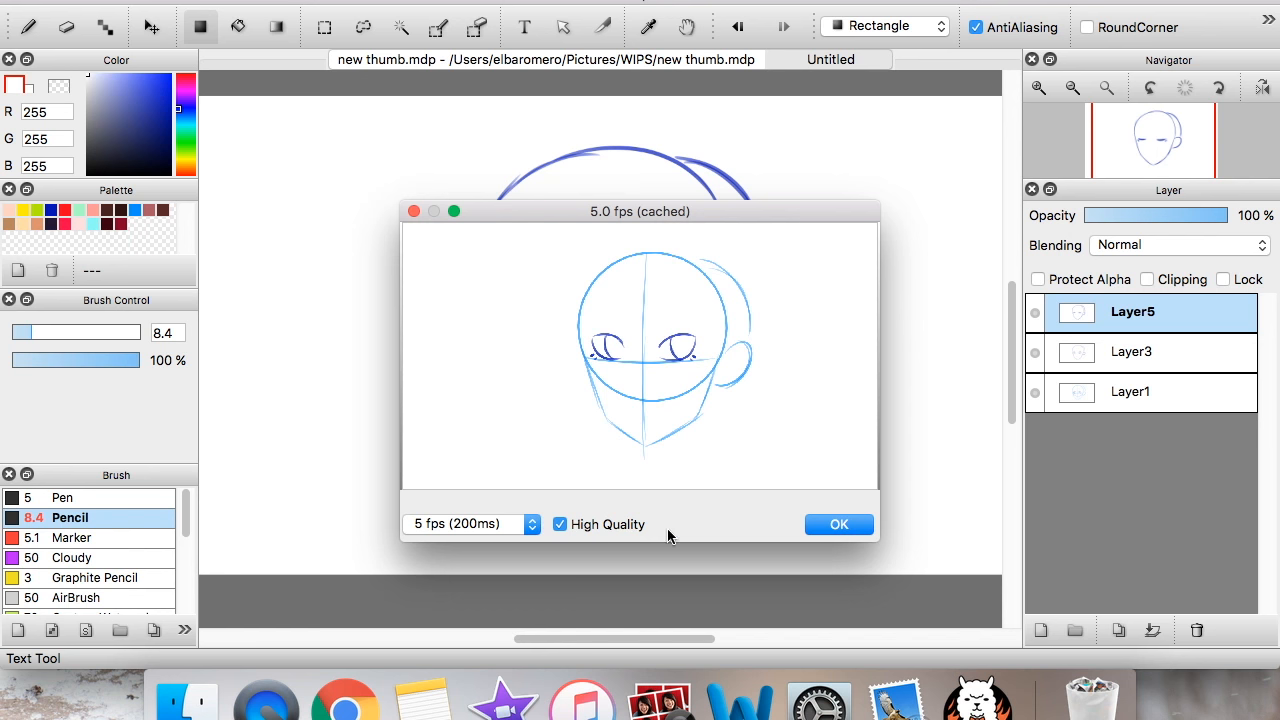
pyautogui.click(518, 525)
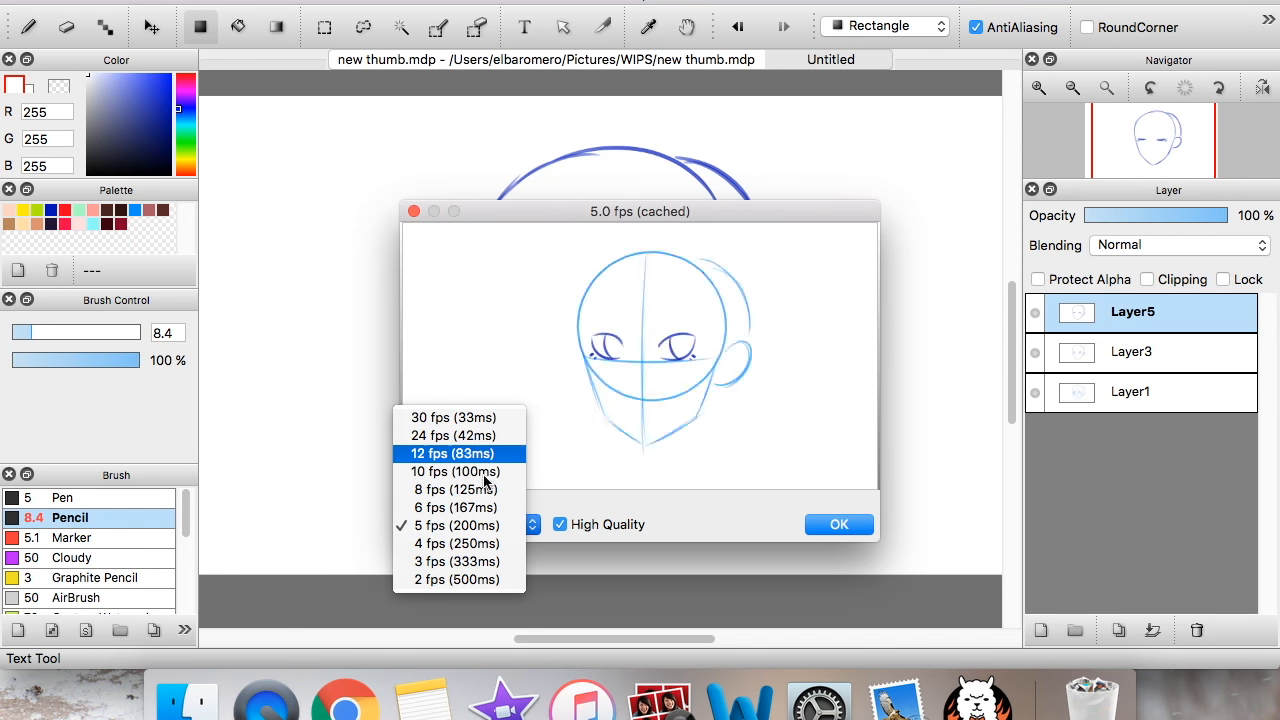
pyautogui.click(473, 581)
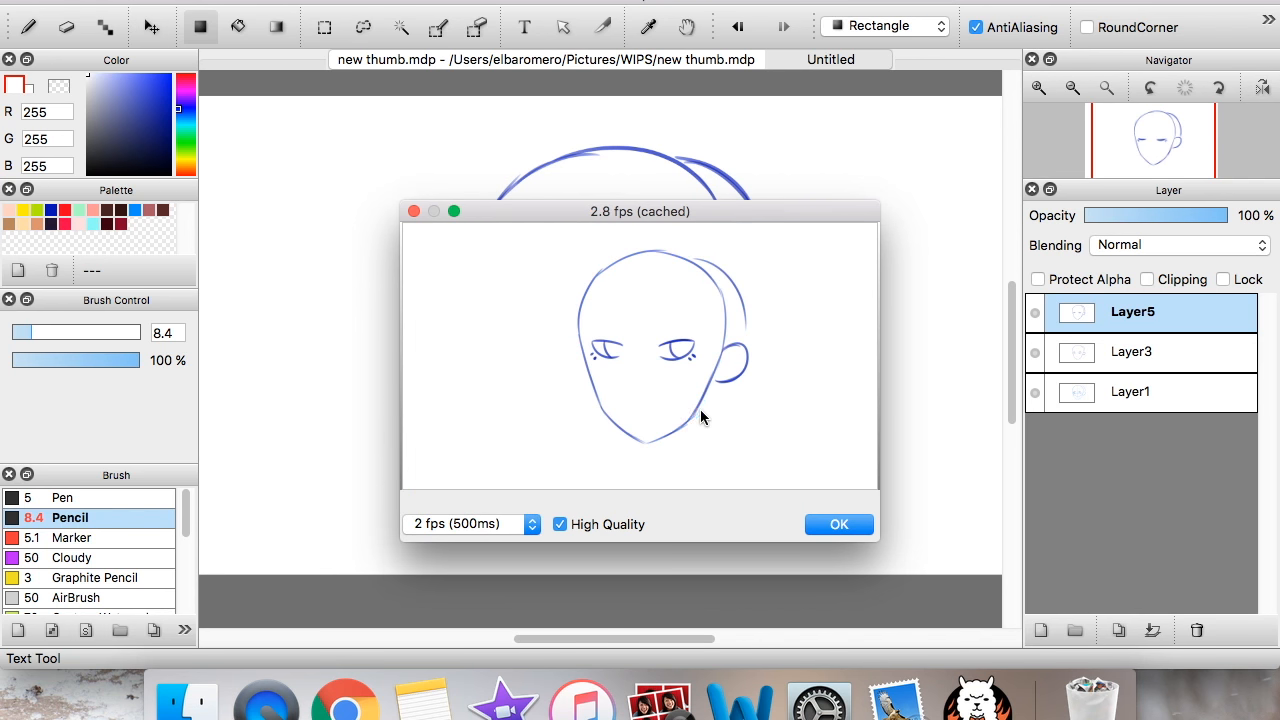
# - Preview the animation at 30, 24 and 10 fps, set the speed to 8 fps (125ms), and close the AutoPlay preview
pyautogui.click(534, 533)
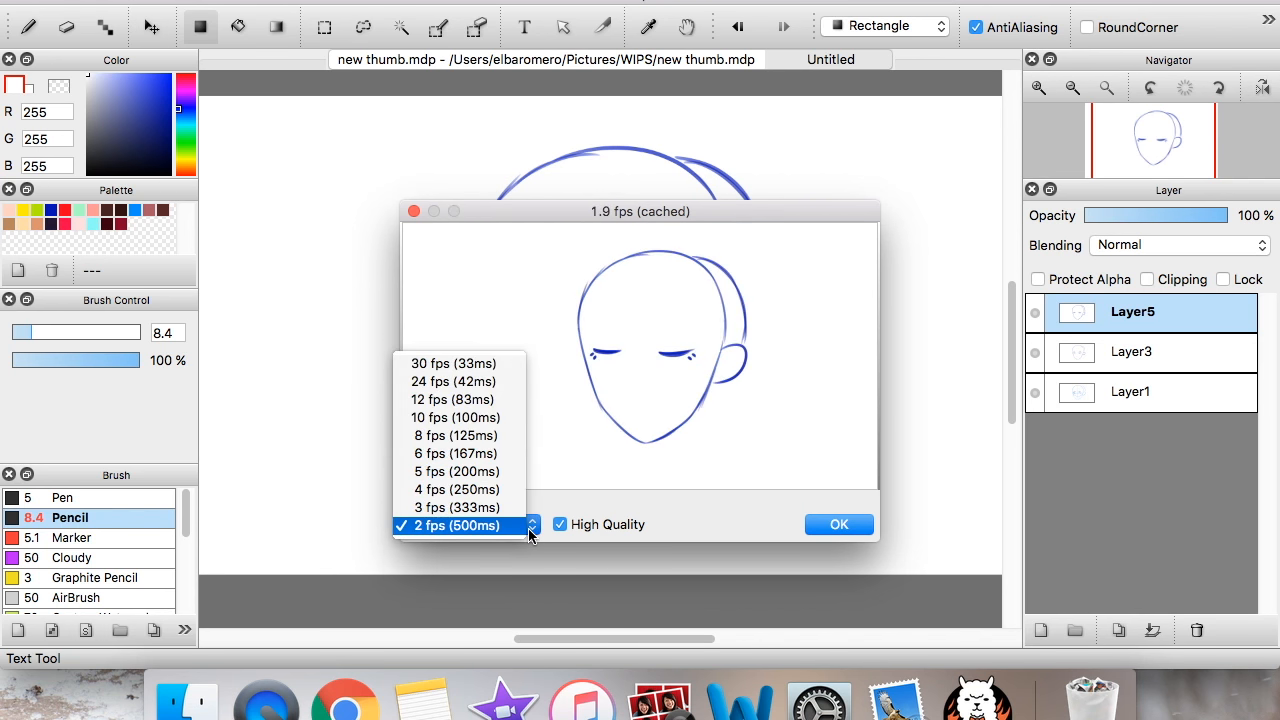
pyautogui.click(481, 364)
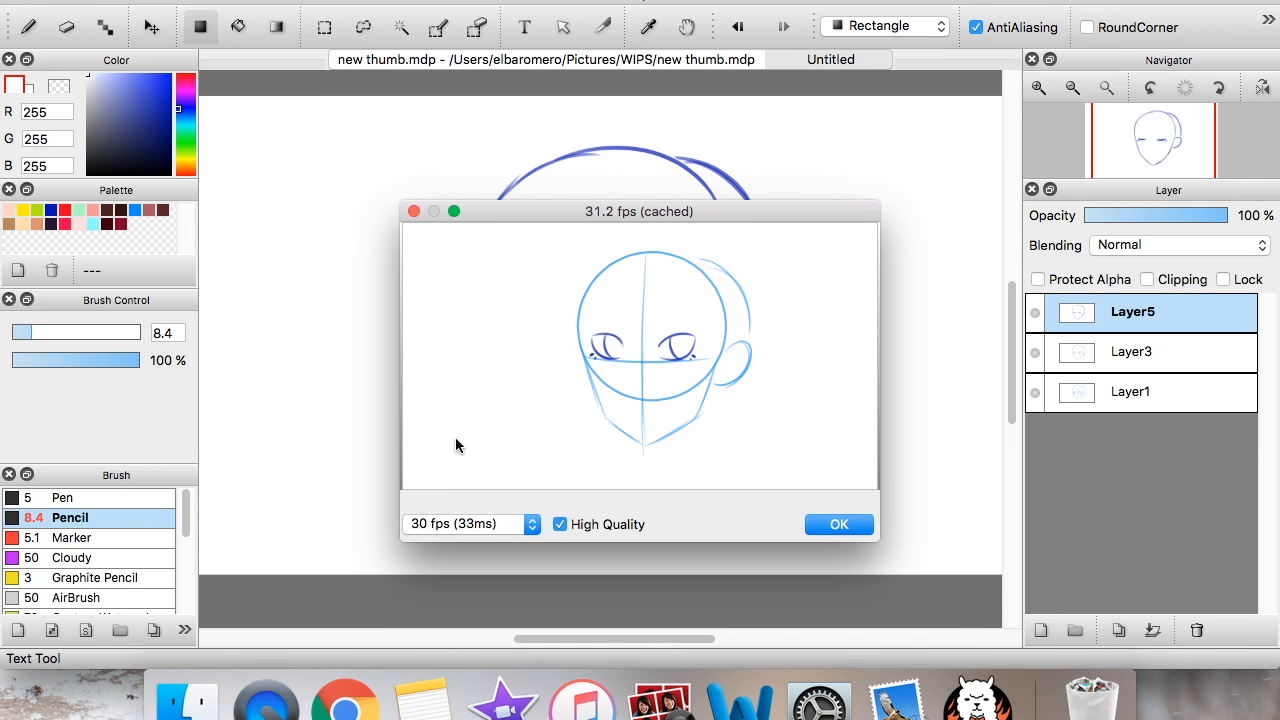
pyautogui.click(533, 531)
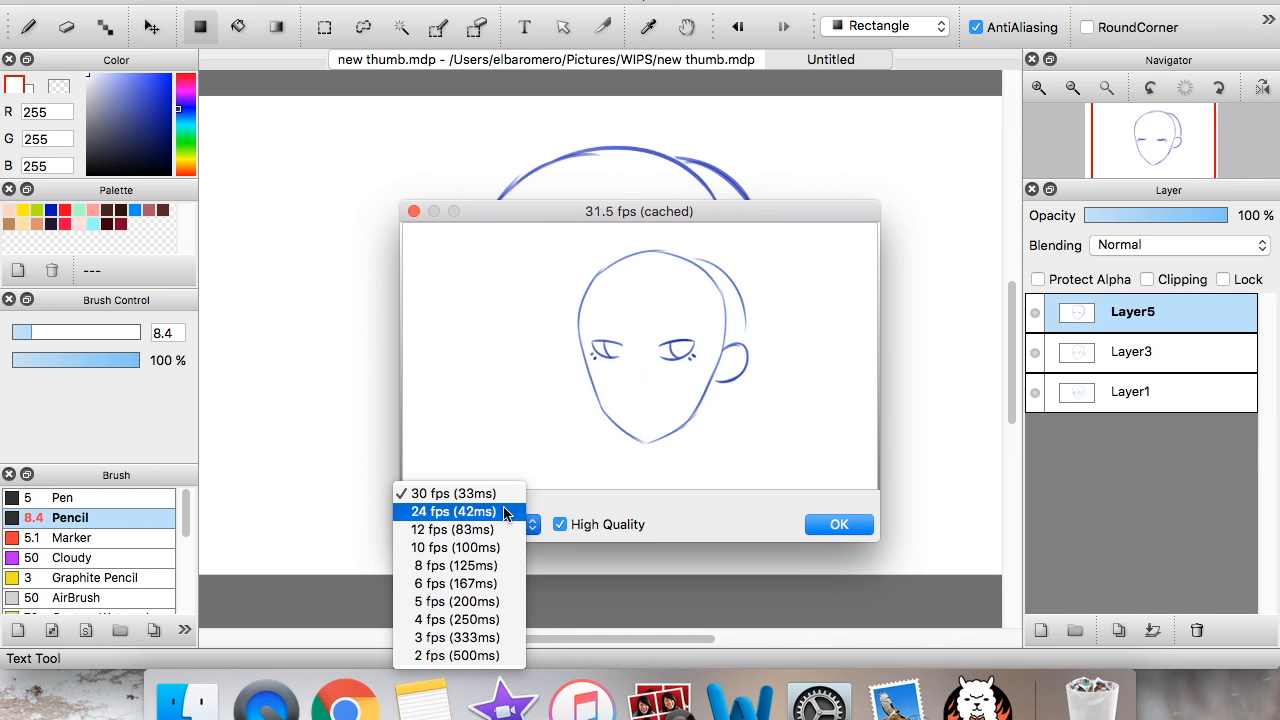
pyautogui.click(503, 512)
pyautogui.click(514, 522)
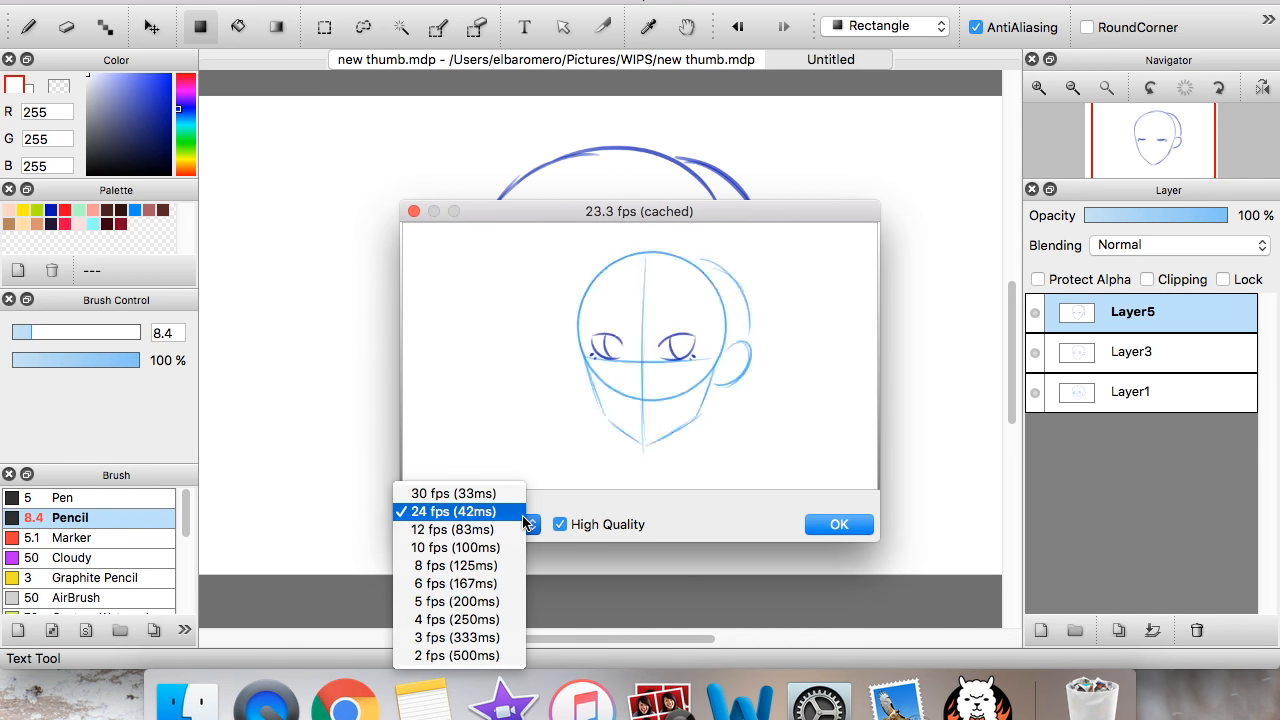
pyautogui.click(495, 547)
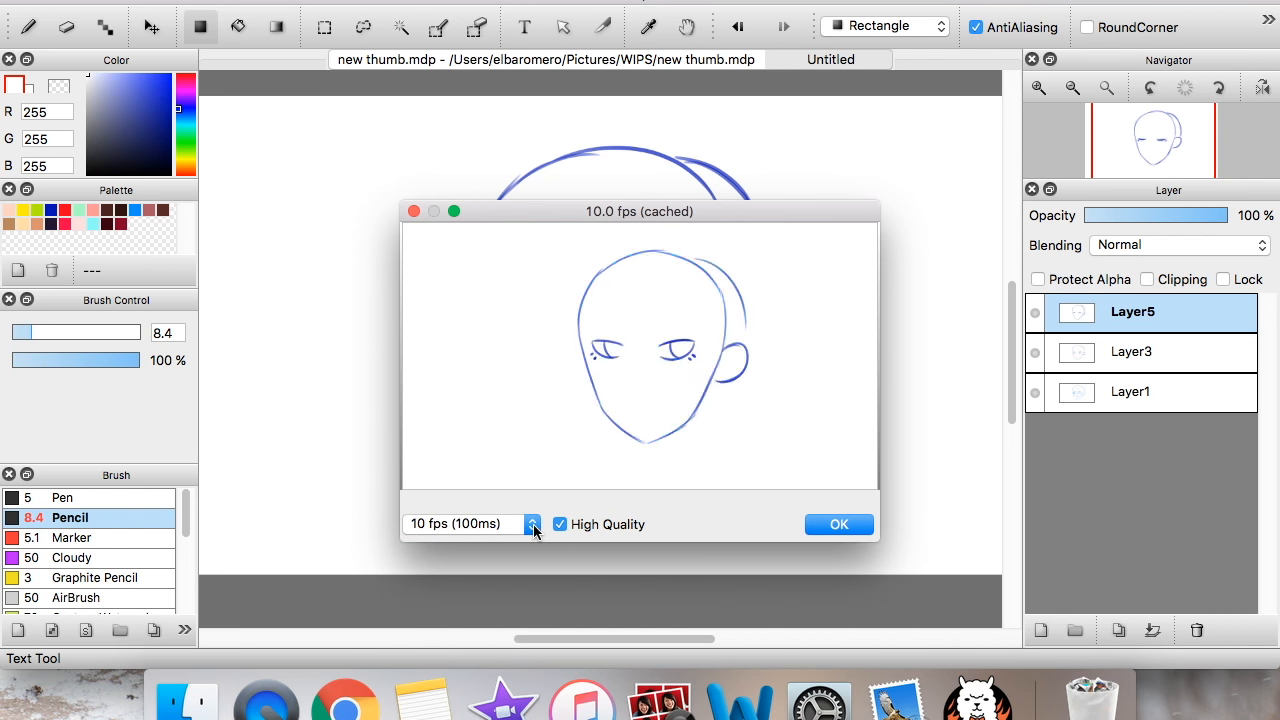
pyautogui.click(516, 524)
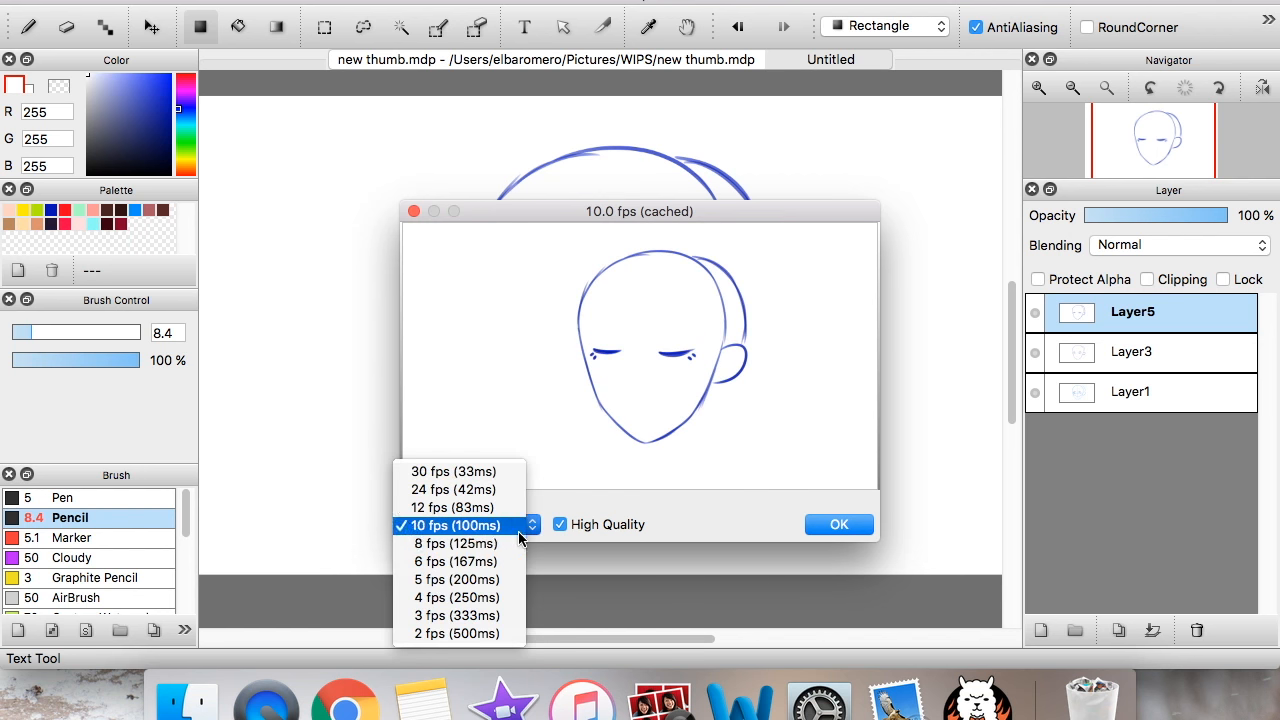
pyautogui.click(516, 546)
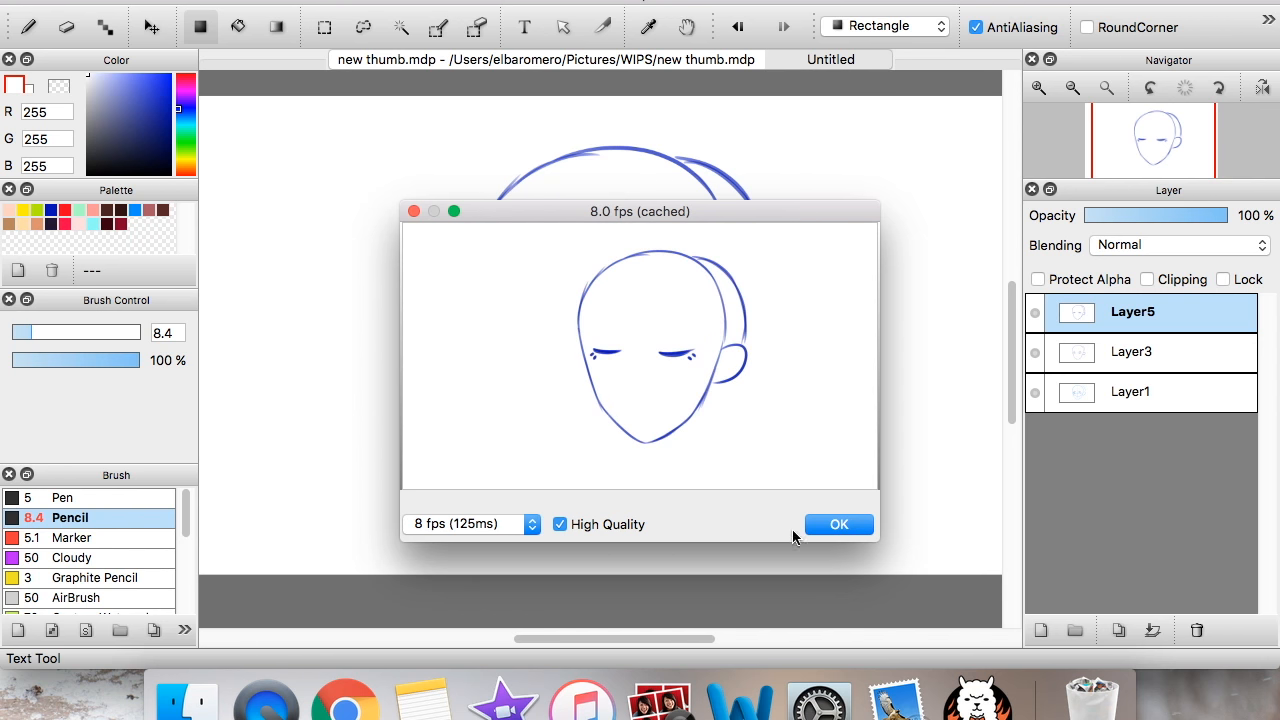
pyautogui.click(837, 526)
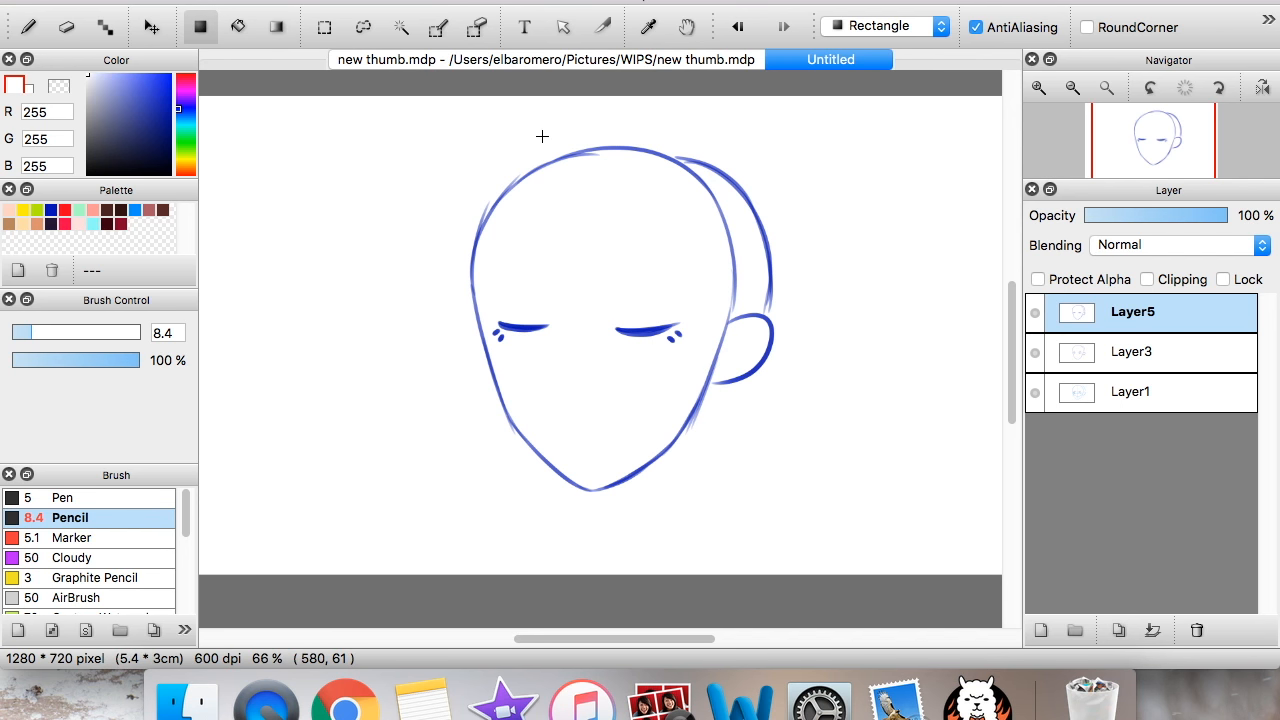
# - Locate the Export Layers (Onion Skin Mode) command for exporting the animation frames
pyautogui.click(165, 0)
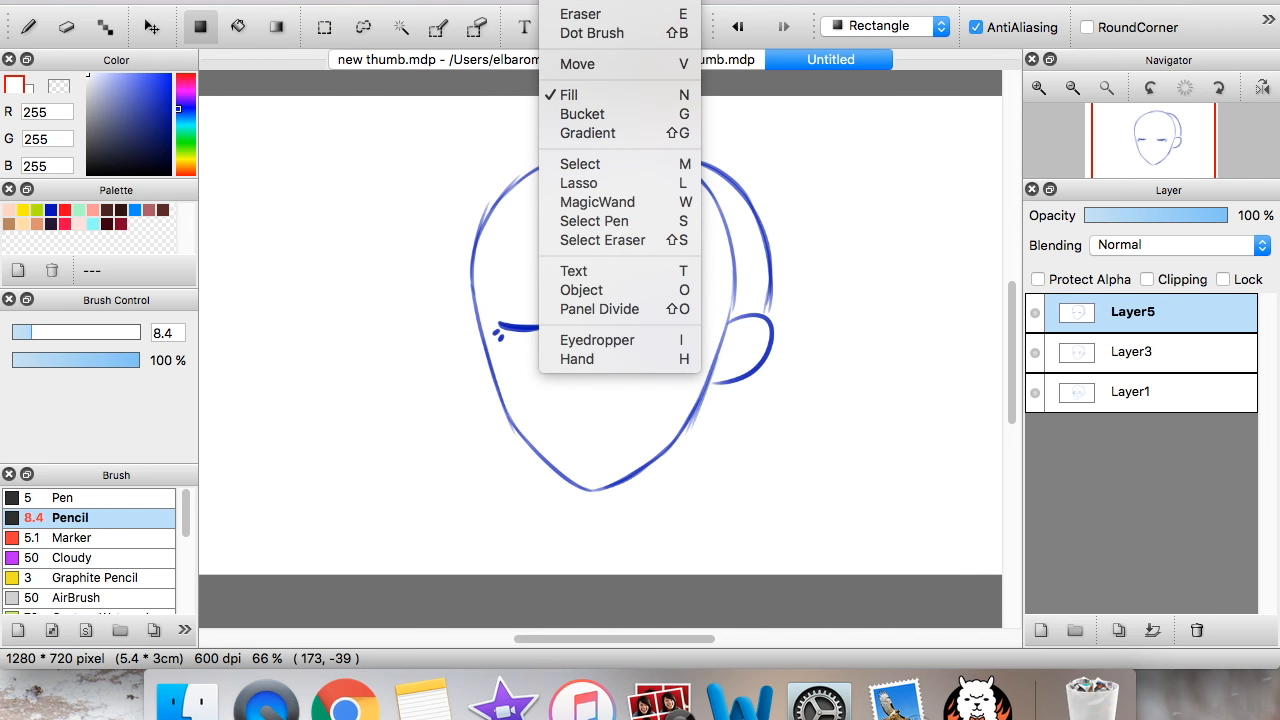
pyautogui.moveTo(522, 2)
pyautogui.click(540, 333)
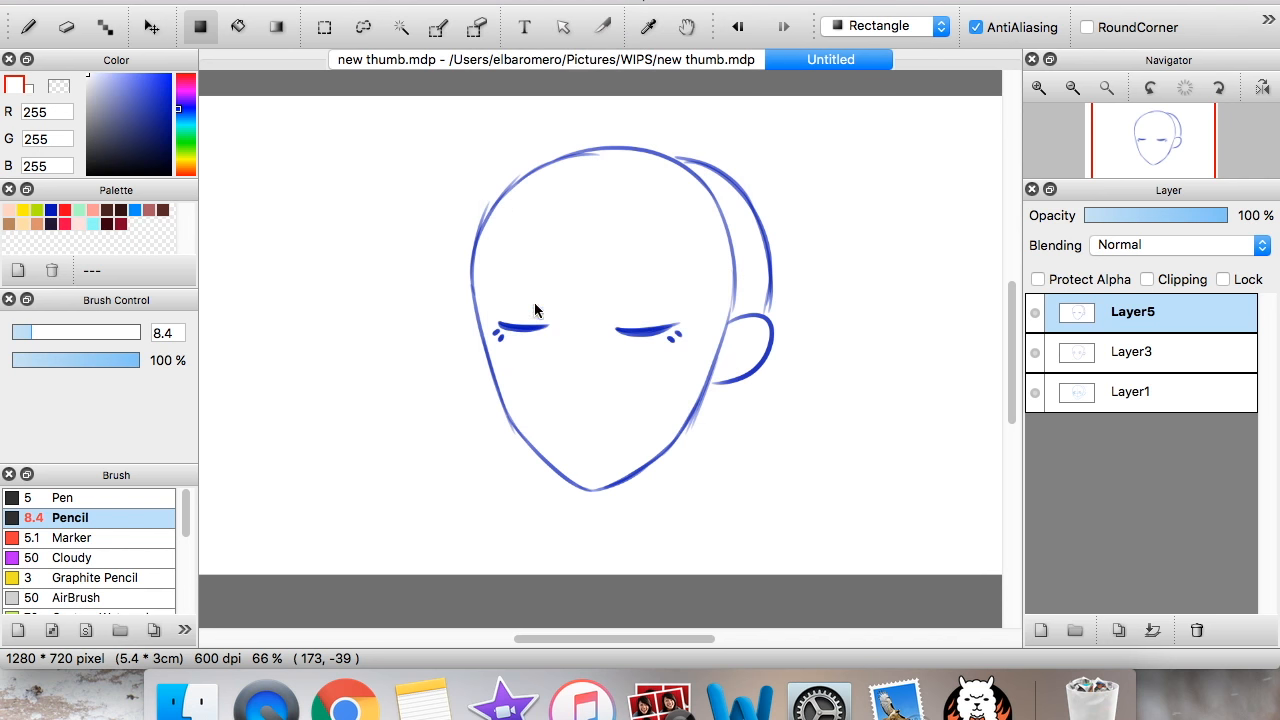
pyautogui.click(522, 2)
pyautogui.moveTo(158, 2)
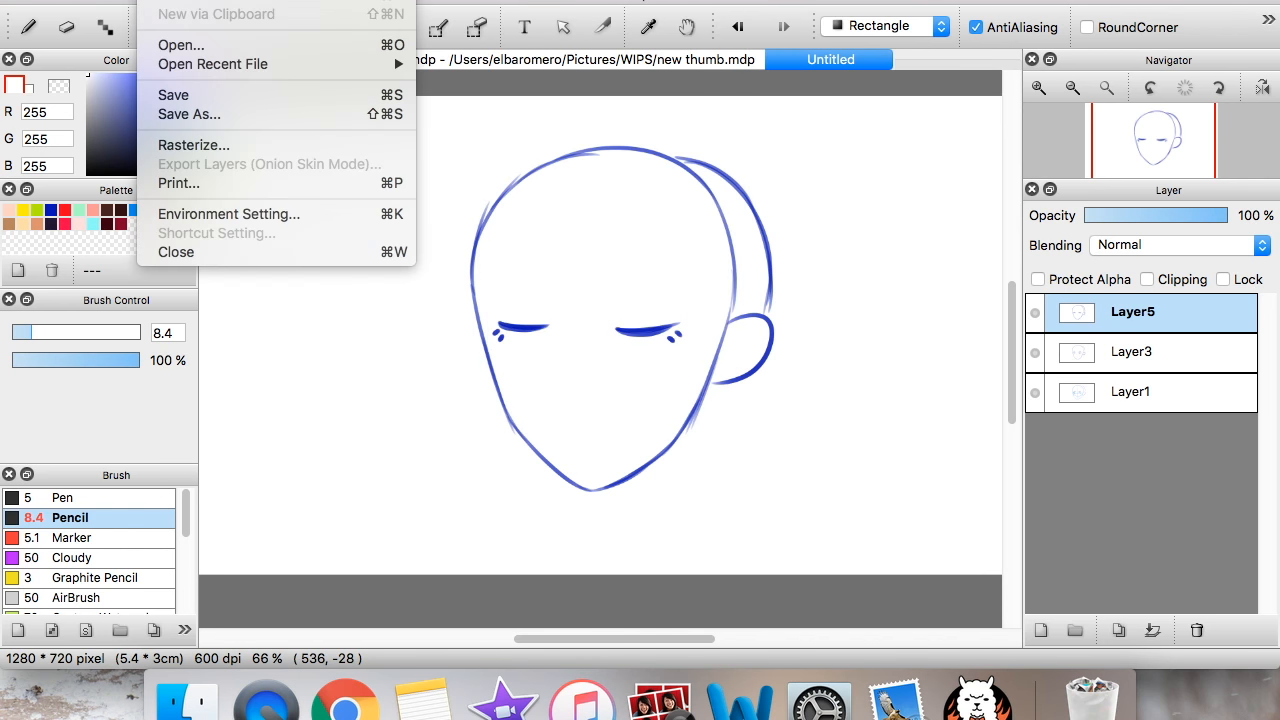
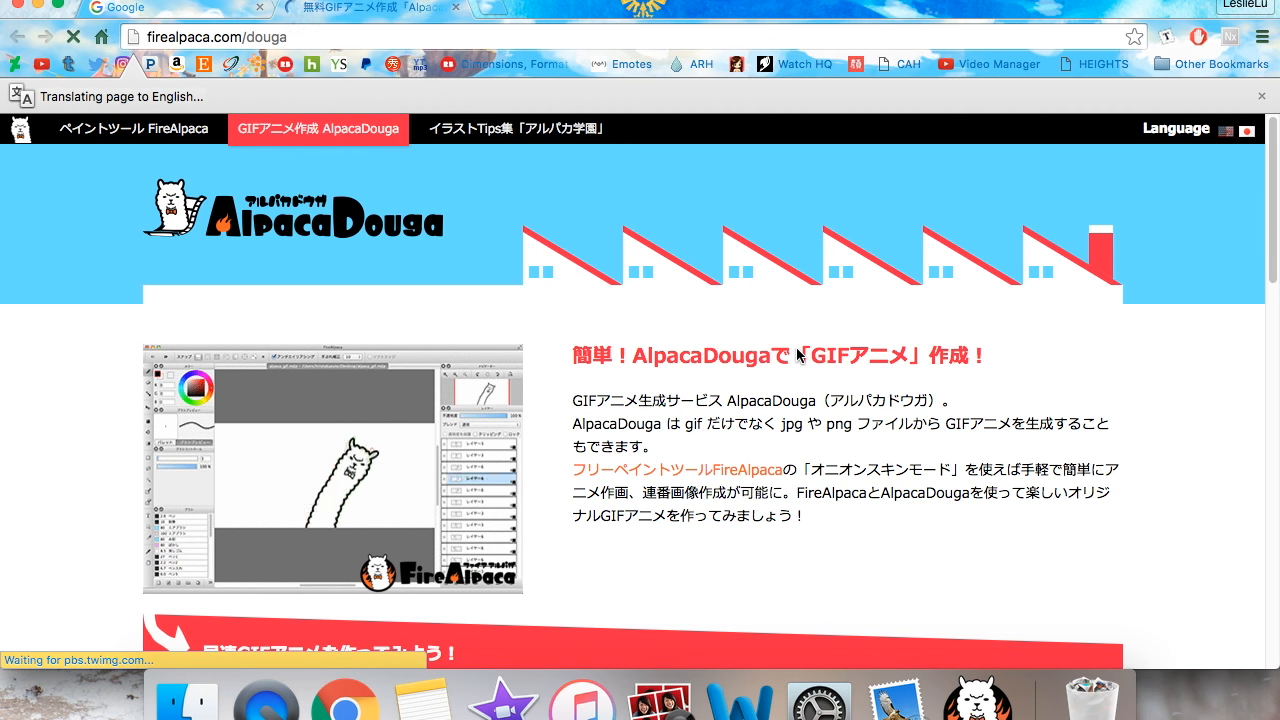
# - In Chrome, close the Google page and examine the AlpacaDouga instructions at firealpaca.com/douga down to the file upload area
pyautogui.click(259, 7)
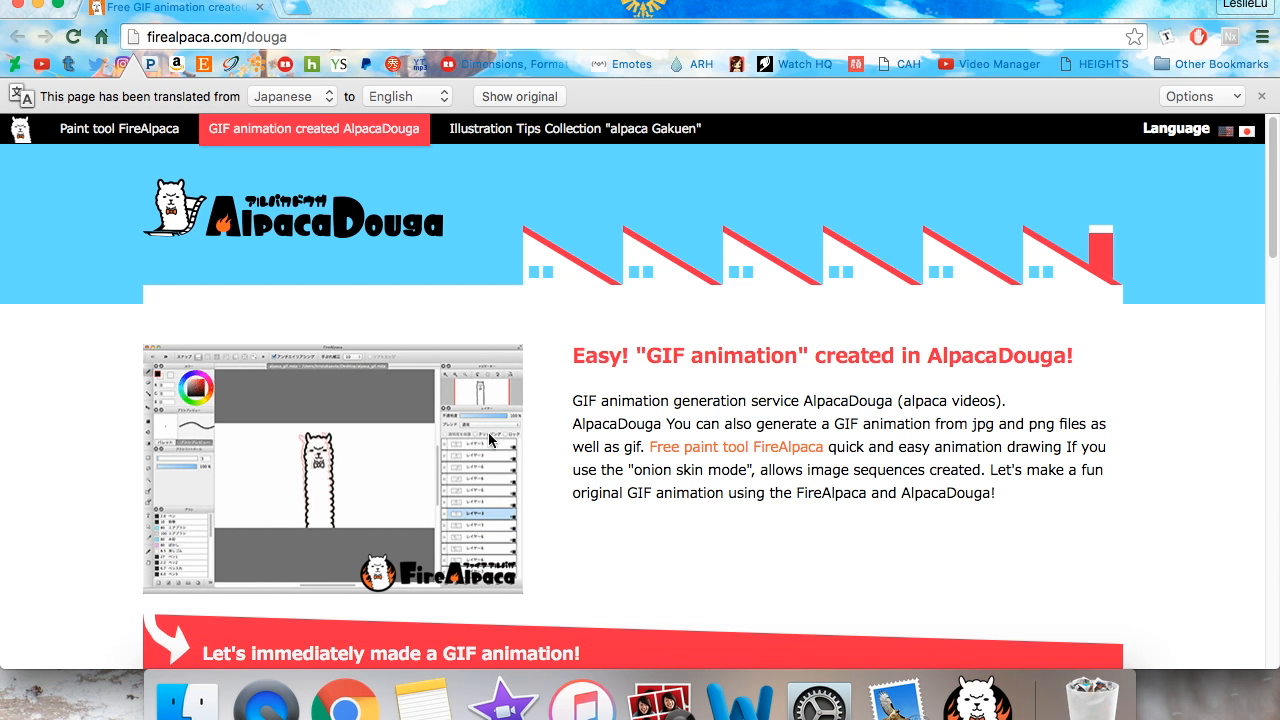
pyautogui.scroll(-2, 1199, 397)
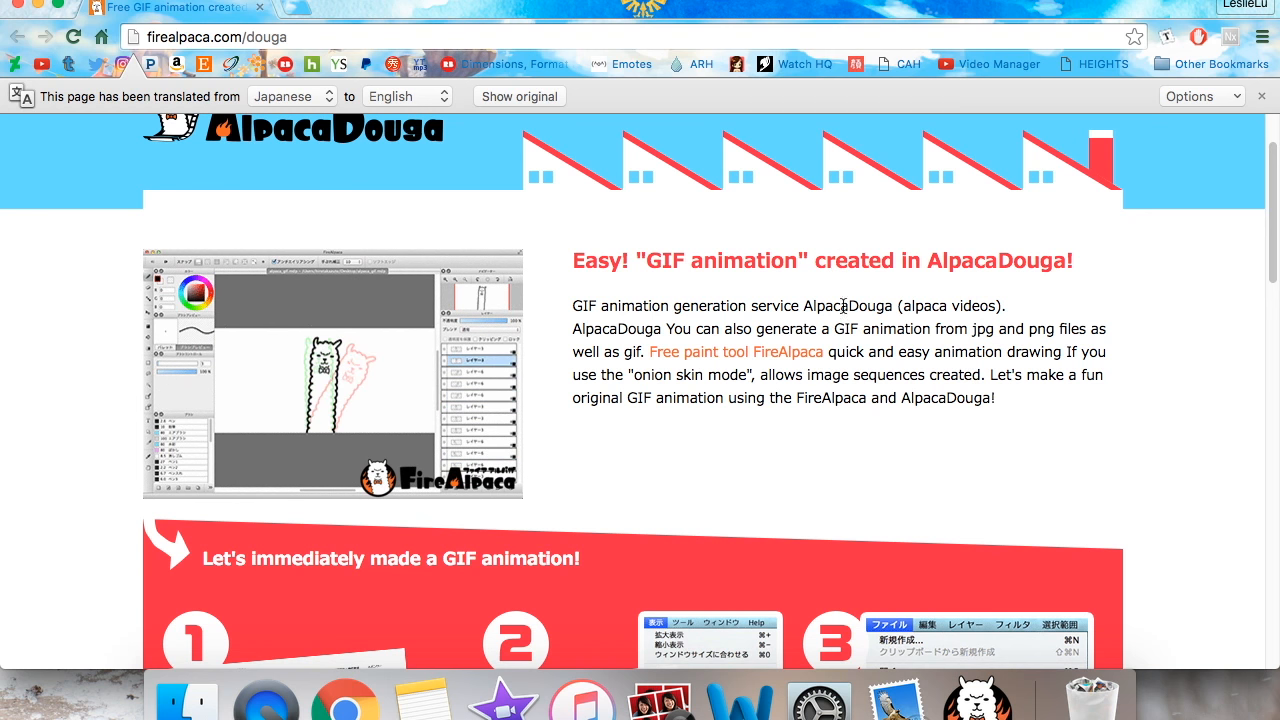
pyautogui.scroll(-4, 1228, 406)
pyautogui.scroll(-3, 1226, 399)
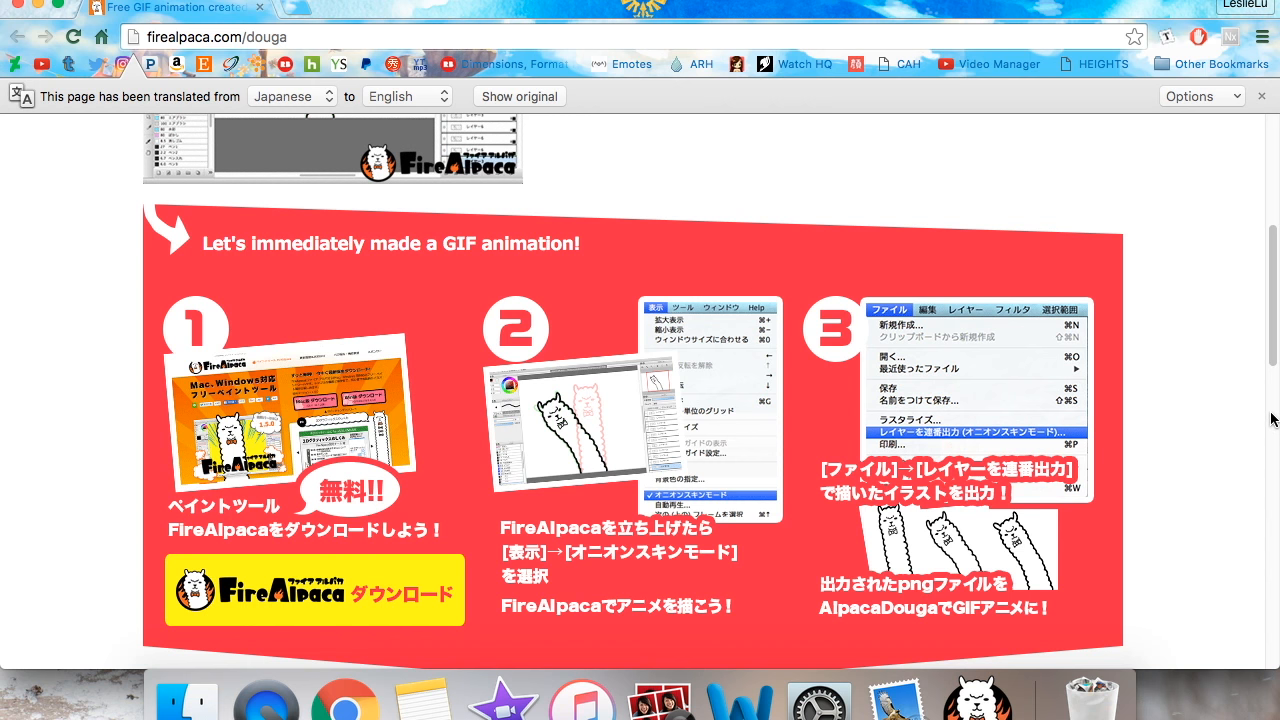
pyautogui.scroll(-5, 1250, 416)
pyautogui.scroll(-5, 1219, 432)
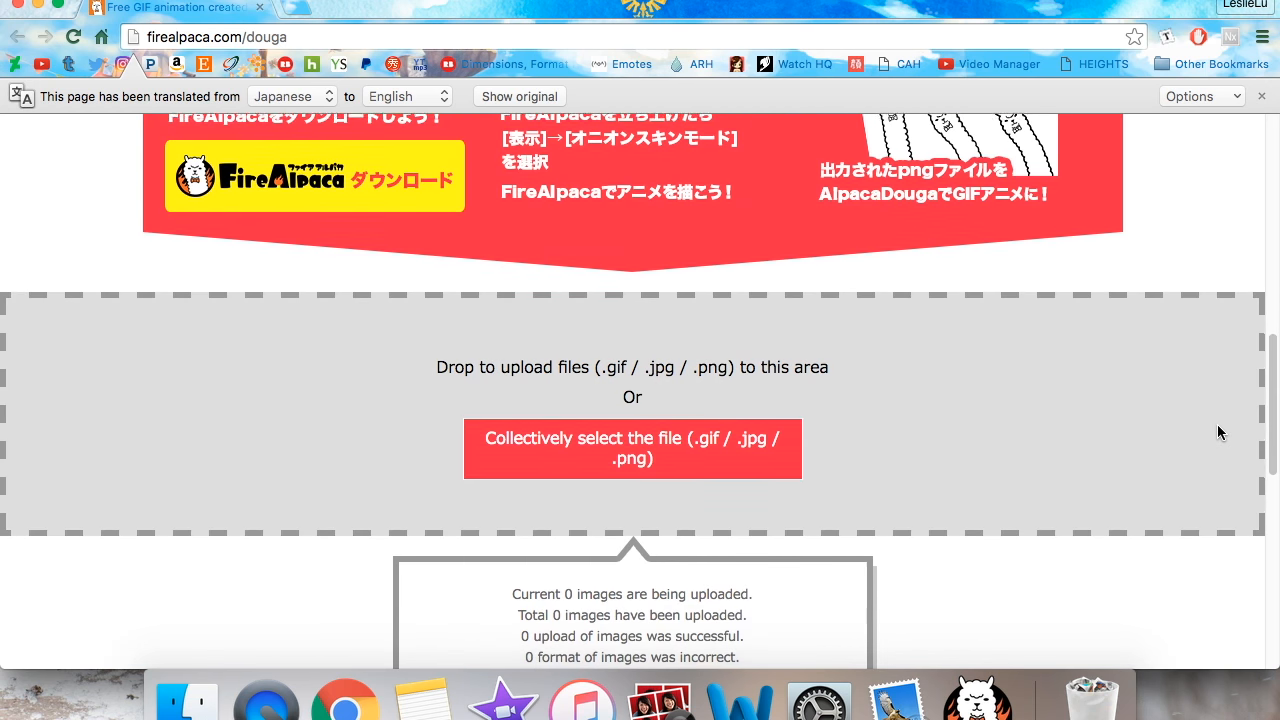
pyautogui.scroll(-4, 1218, 432)
pyautogui.scroll(1, 600, 250)
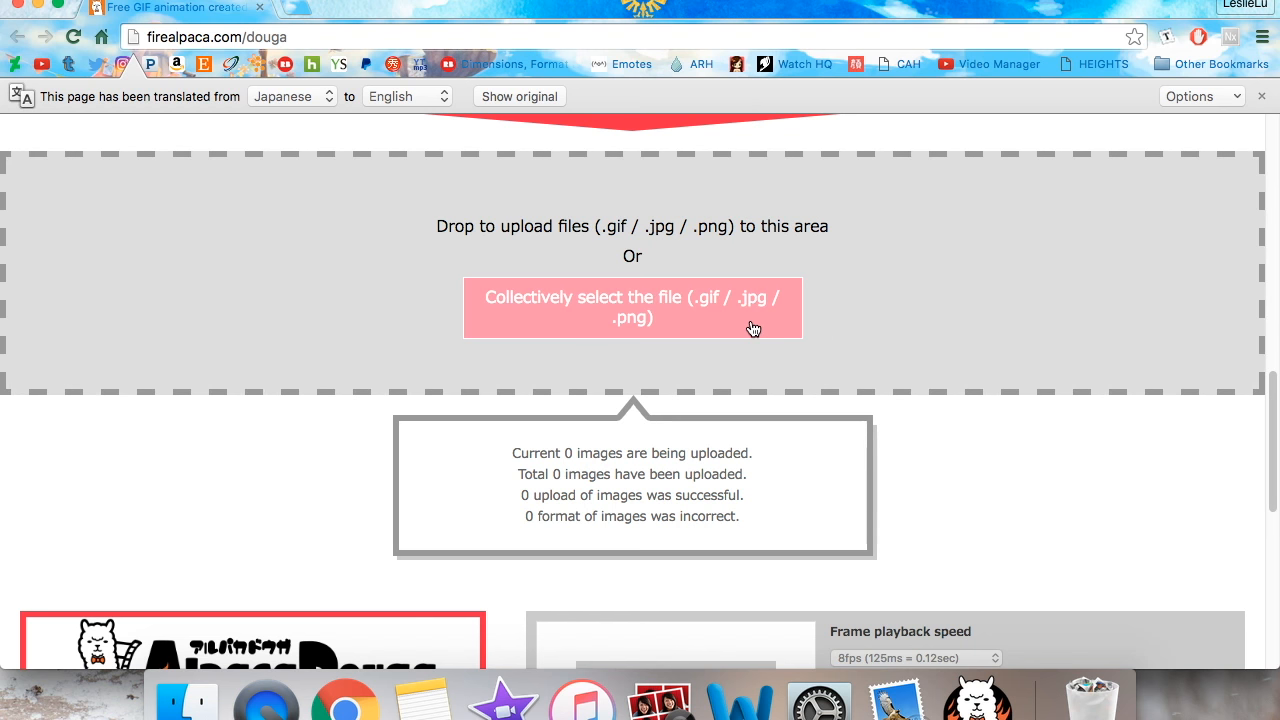
# - Upload 000.png, 001.png and 002.png from the Desktop folder to AlpacaDouga
pyautogui.click(753, 329)
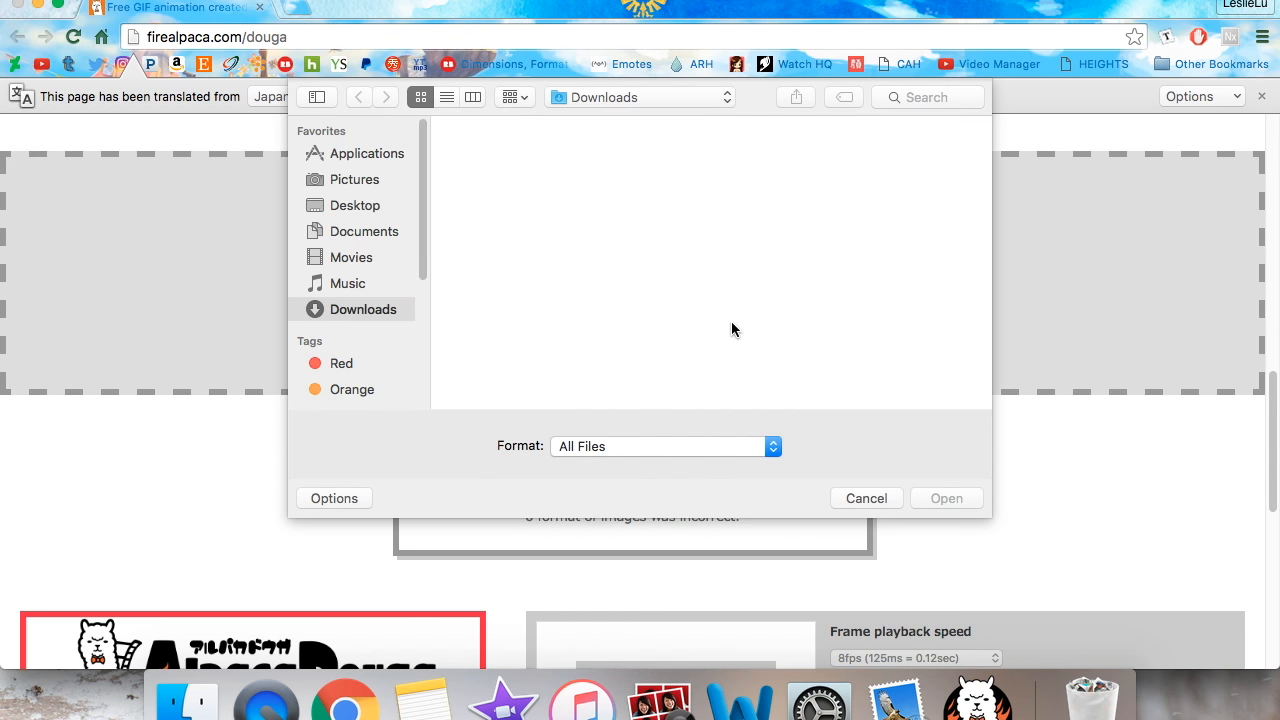
pyautogui.click(355, 205)
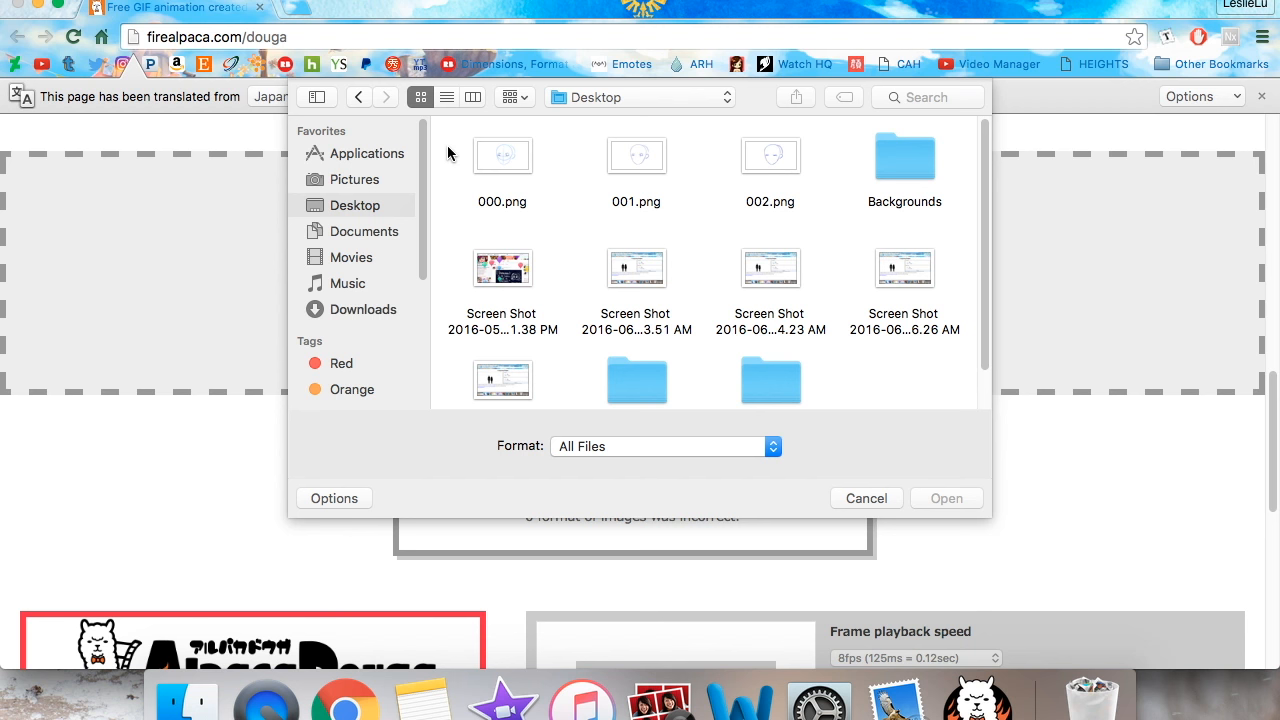
pyautogui.moveTo(443, 152); pyautogui.dragTo(742, 172)
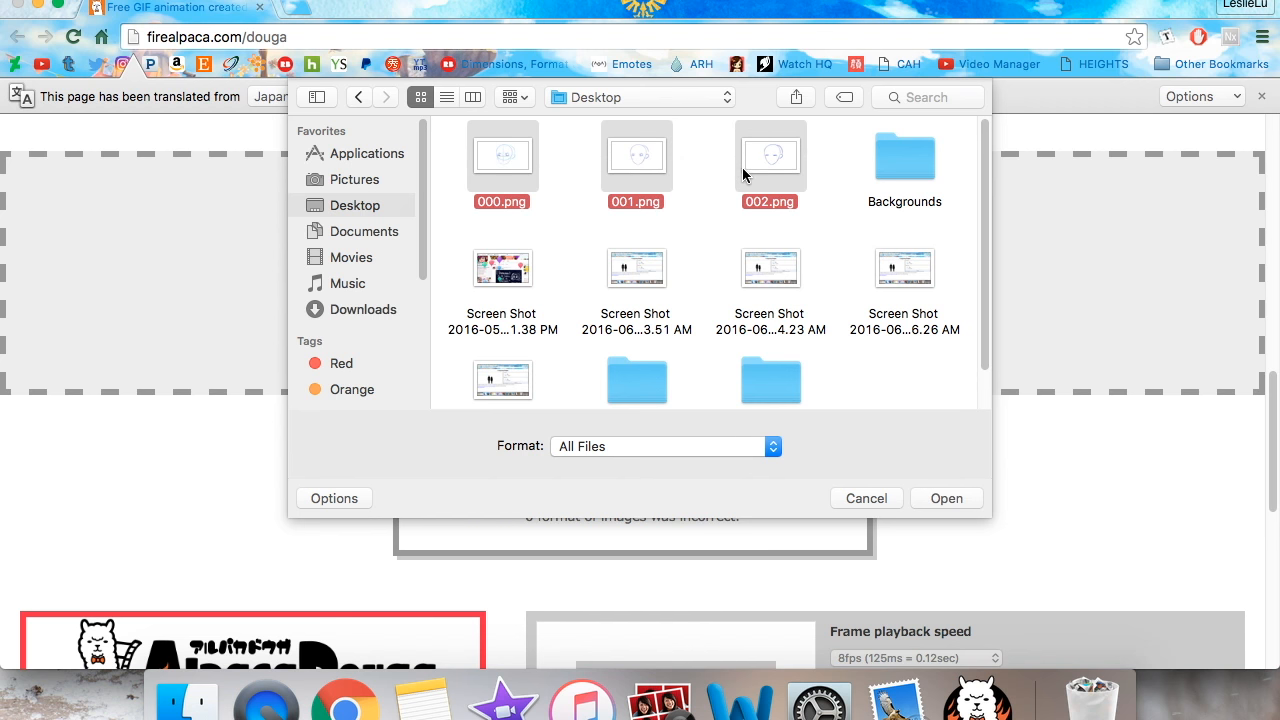
pyautogui.click(955, 500)
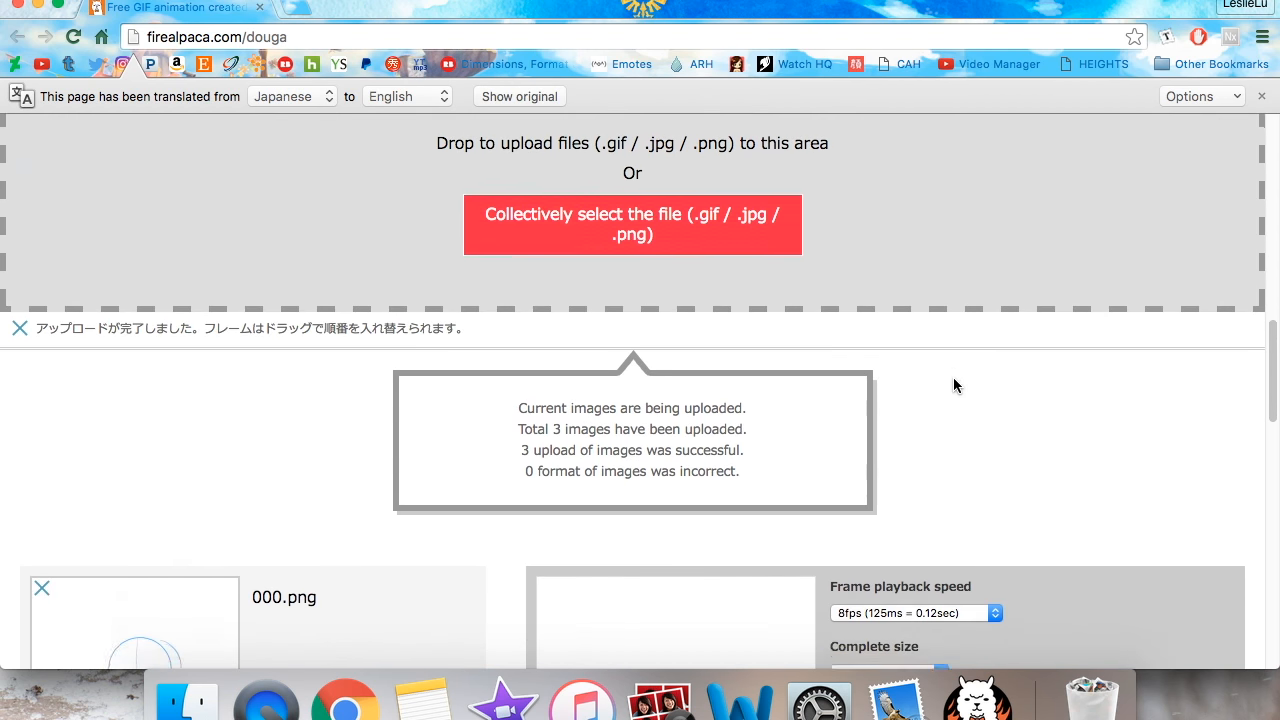
# - Preview the uploaded frames at 30fps and 0.5fps, and return the frame playback speed to 8fps (125ms = 0.12sec)
pyautogui.scroll(-1, 953, 378)
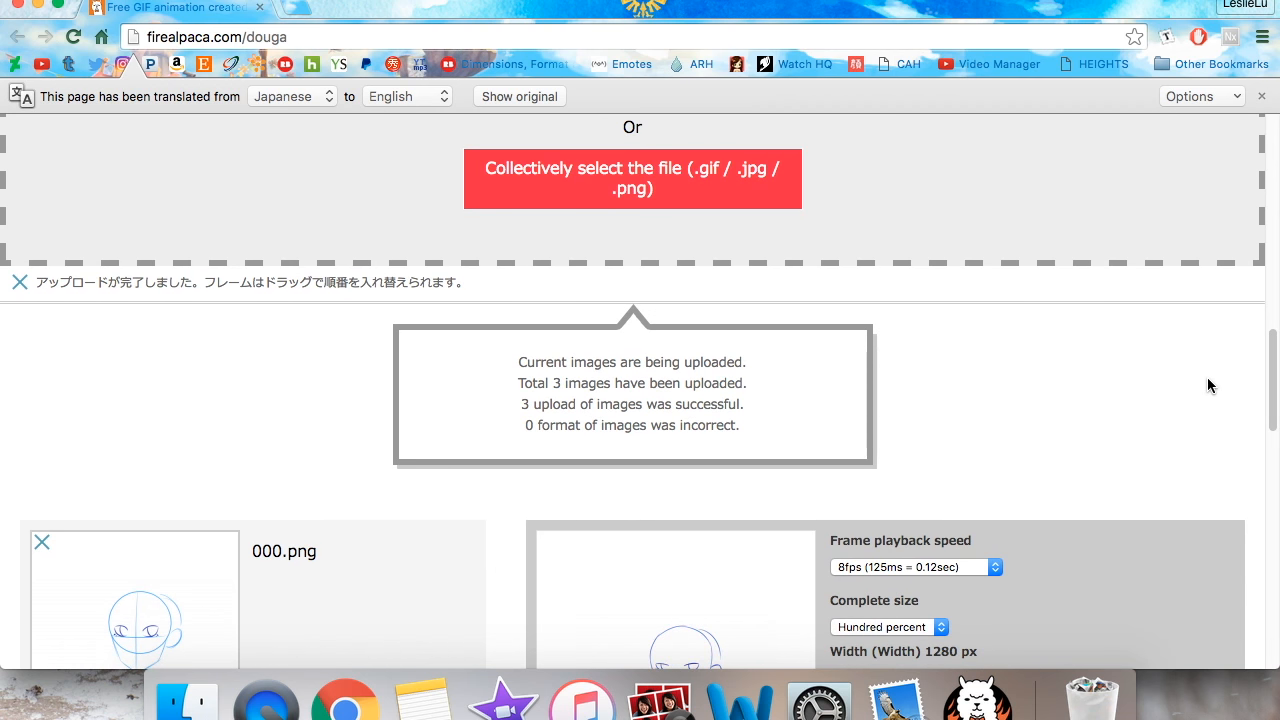
pyautogui.scroll(-2, 1207, 377)
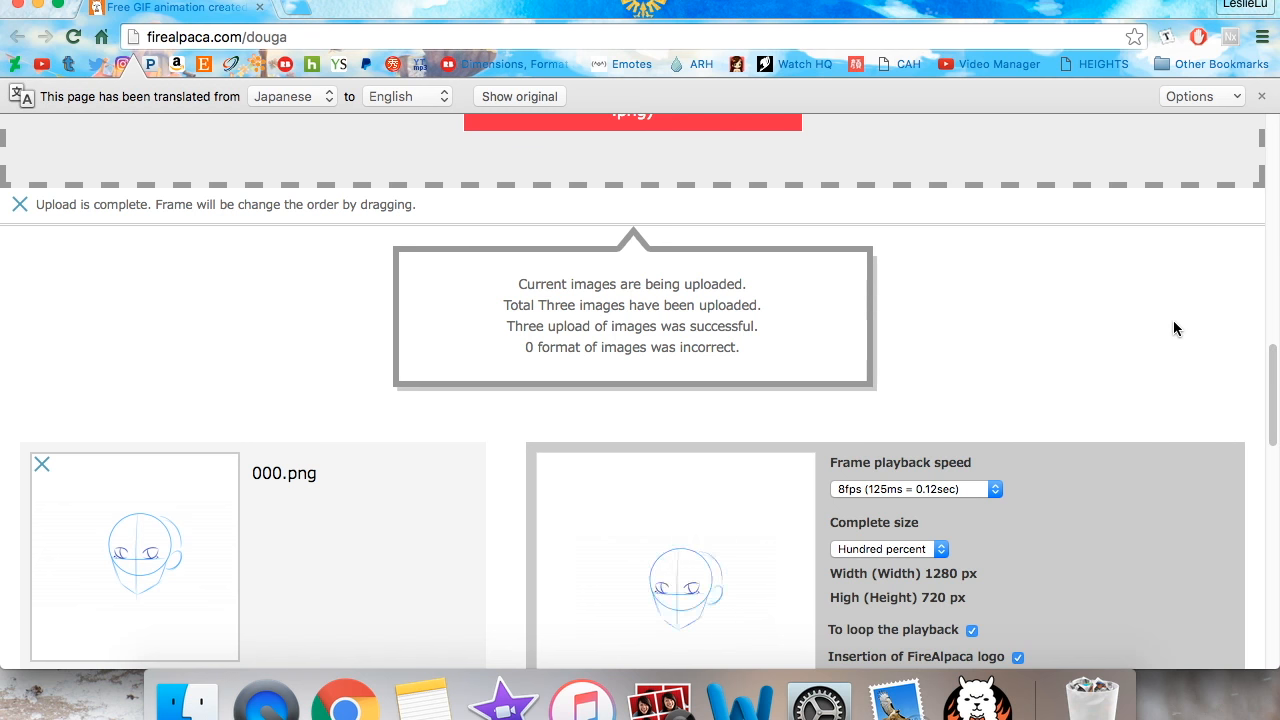
pyautogui.scroll(-5, 1174, 322)
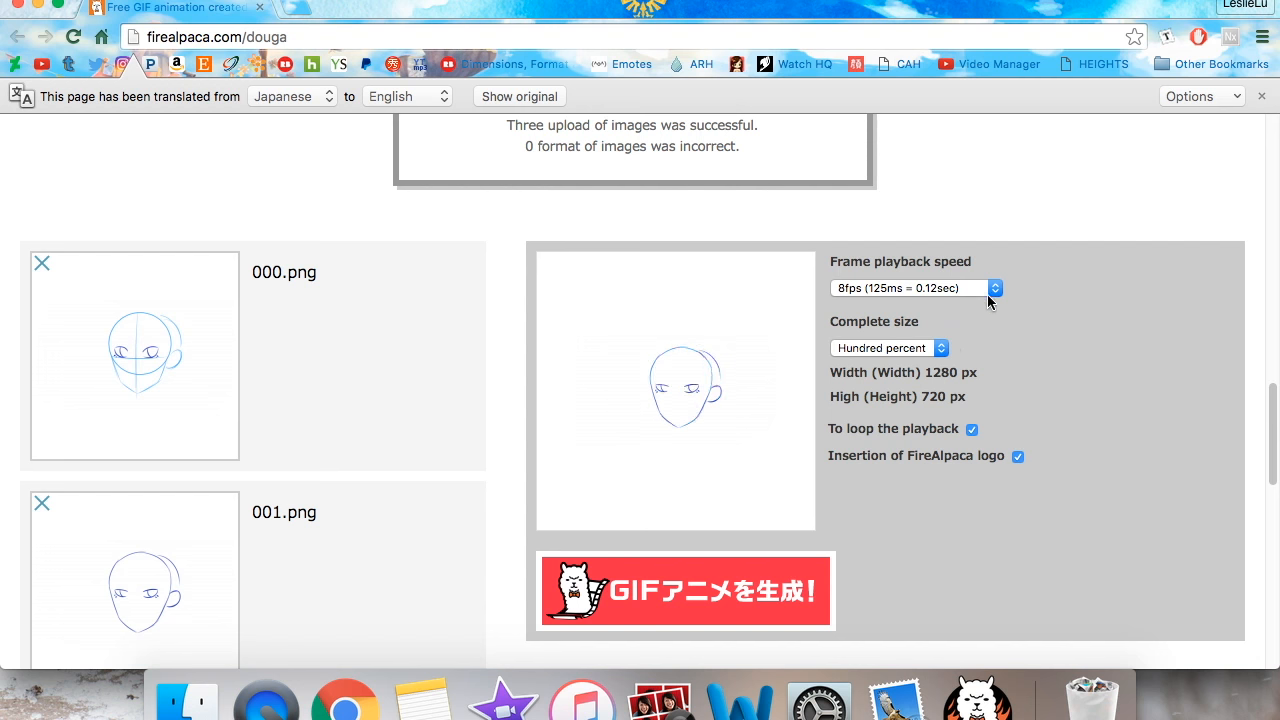
pyautogui.click(872, 290)
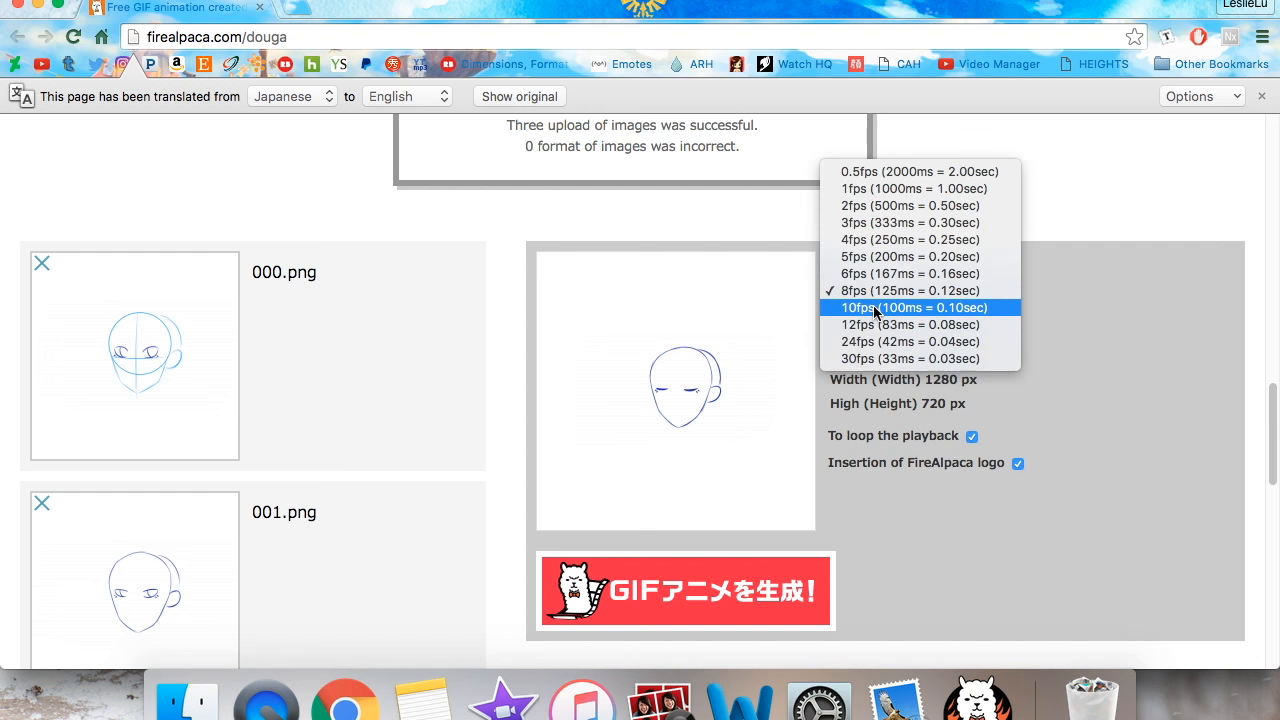
pyautogui.click(876, 358)
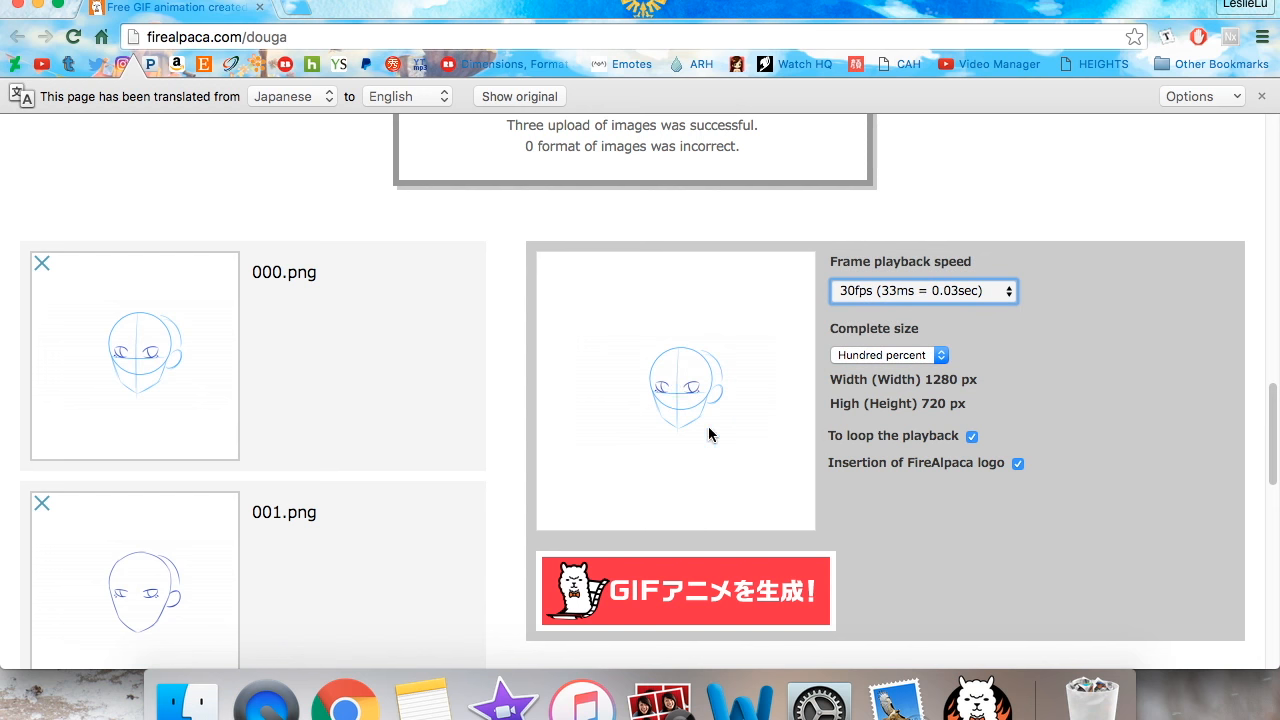
pyautogui.click(903, 292)
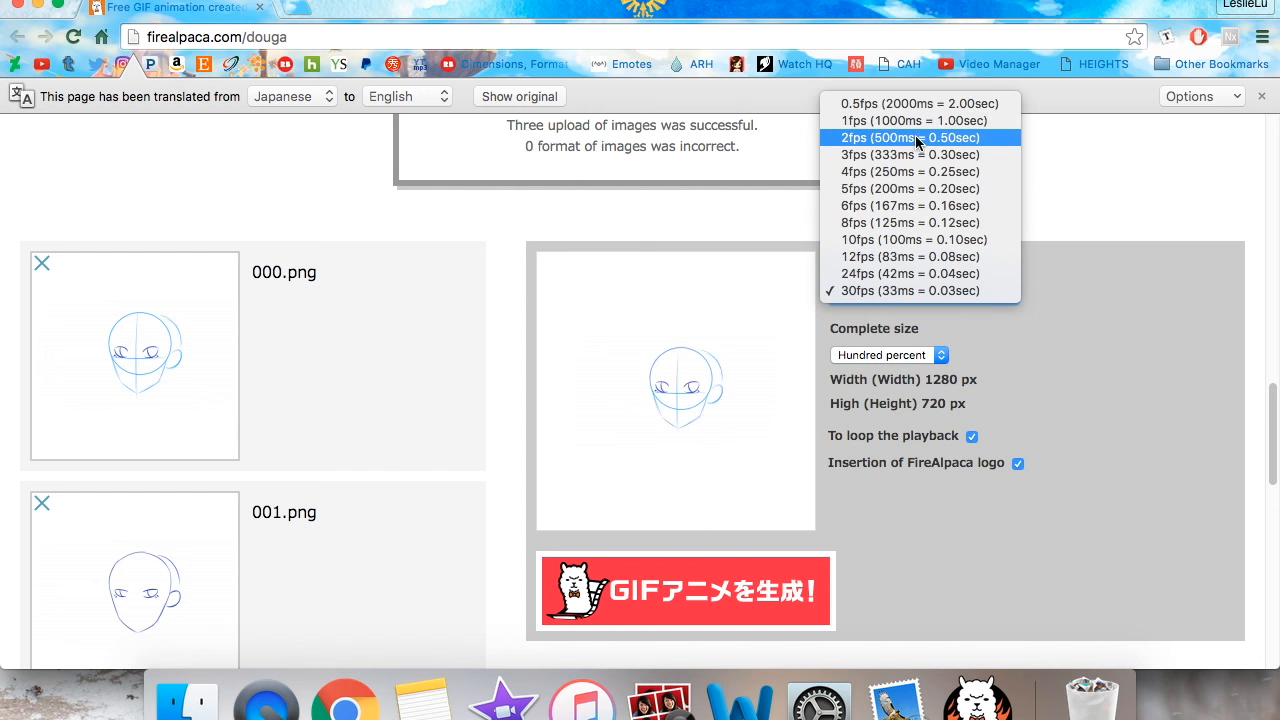
pyautogui.click(909, 106)
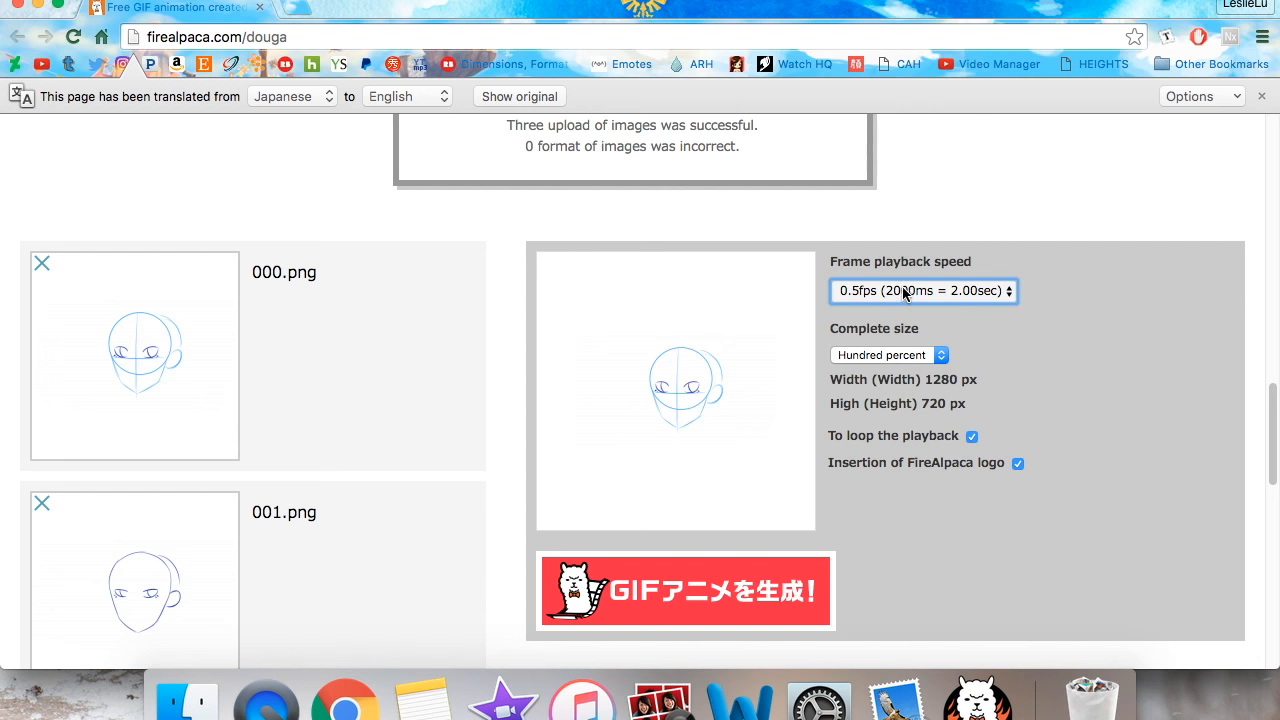
pyautogui.click(903, 292)
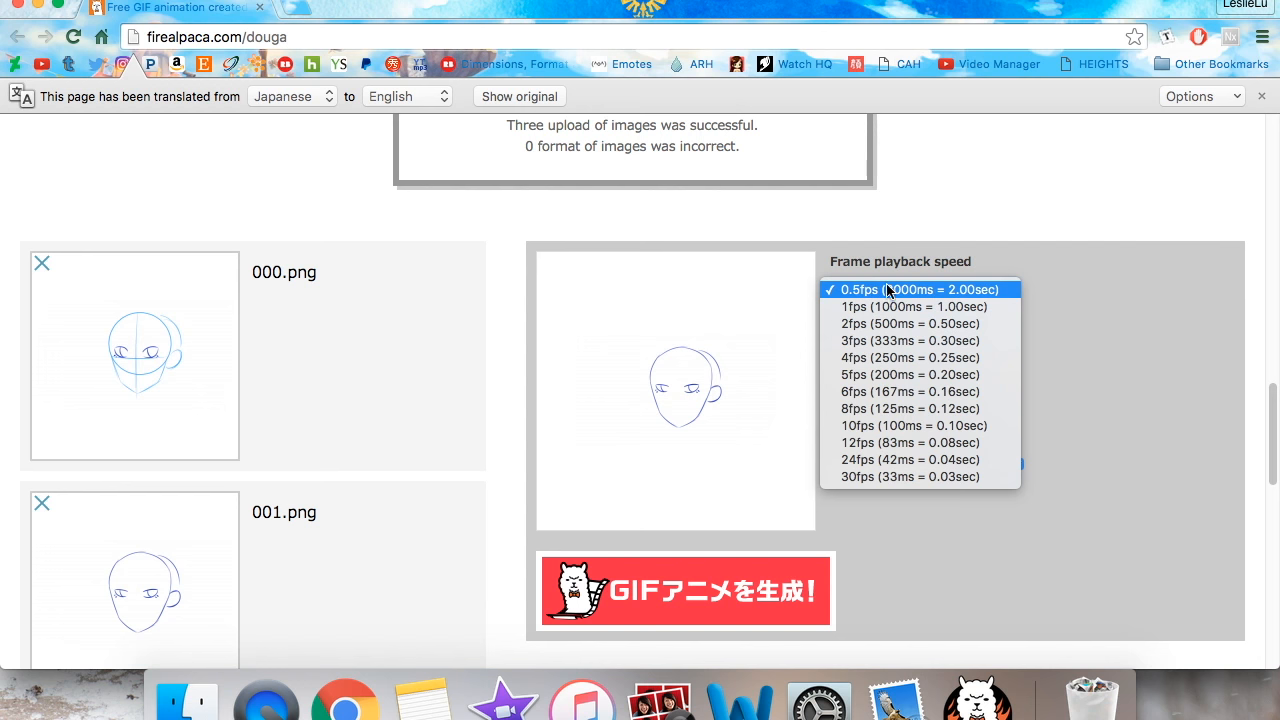
pyautogui.click(948, 410)
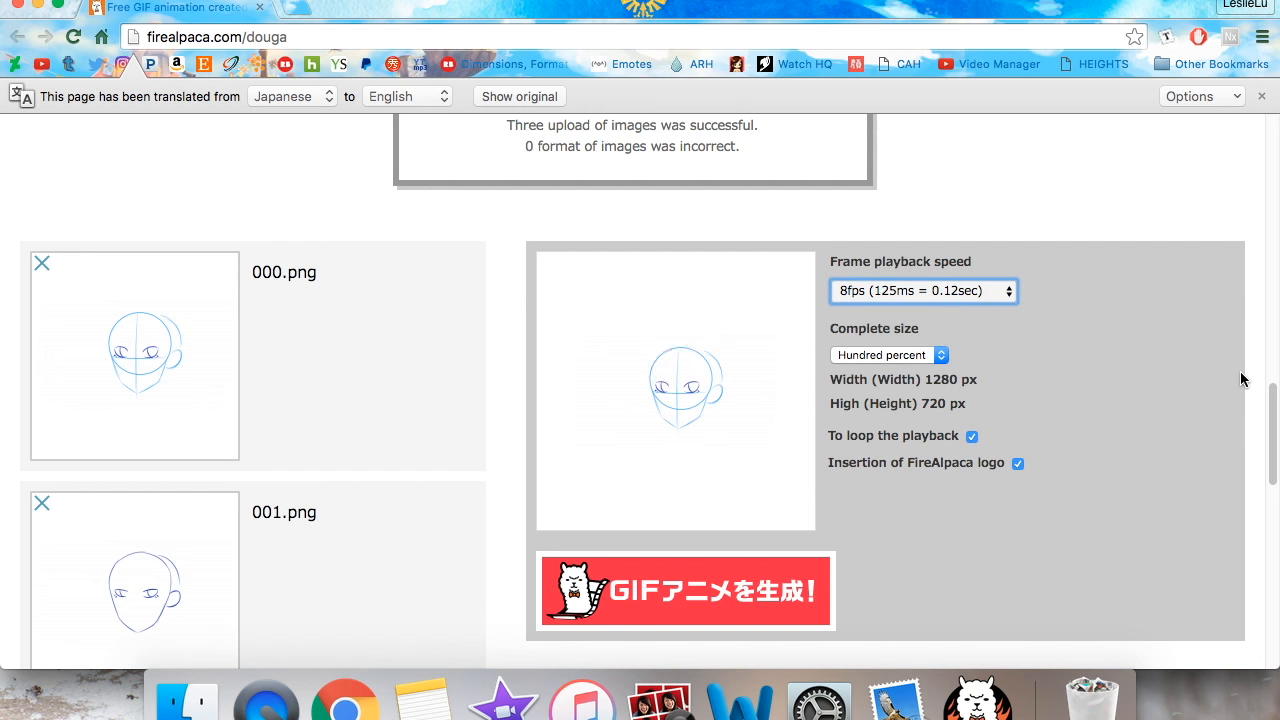
# - Set the complete size of the GIF to fifty percent
pyautogui.scroll(-1, 1240, 378)
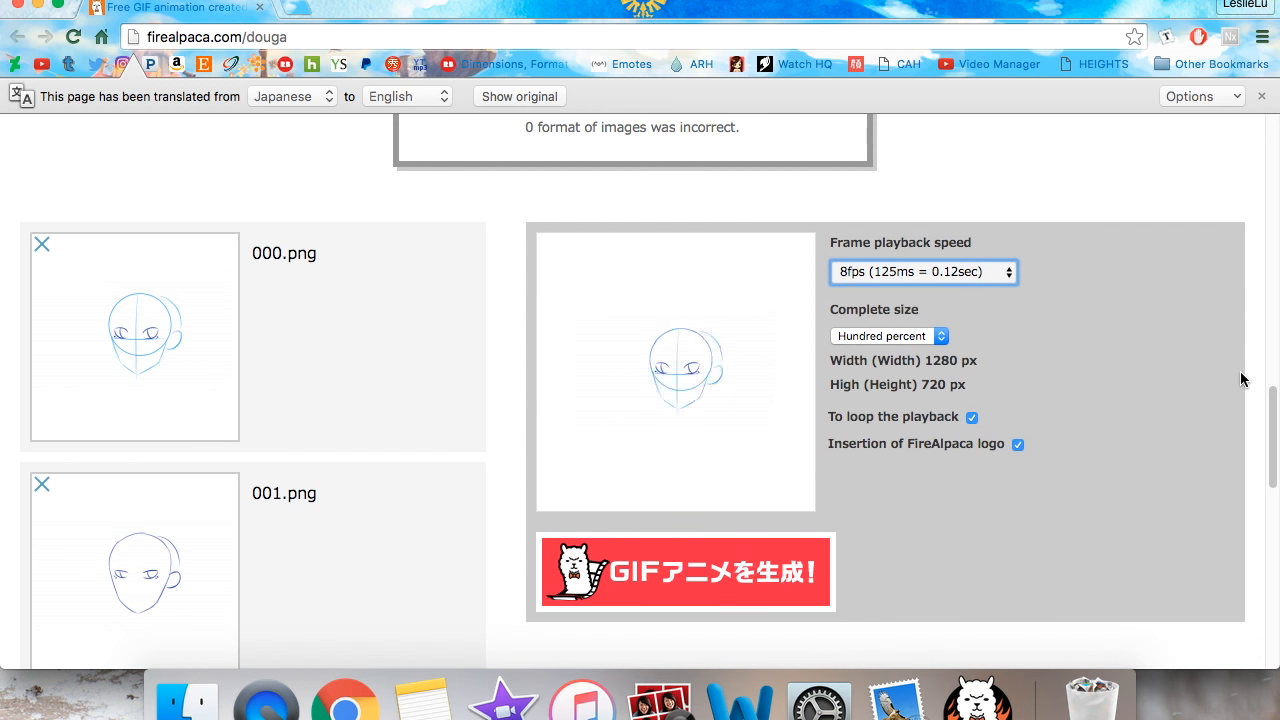
pyautogui.click(897, 340)
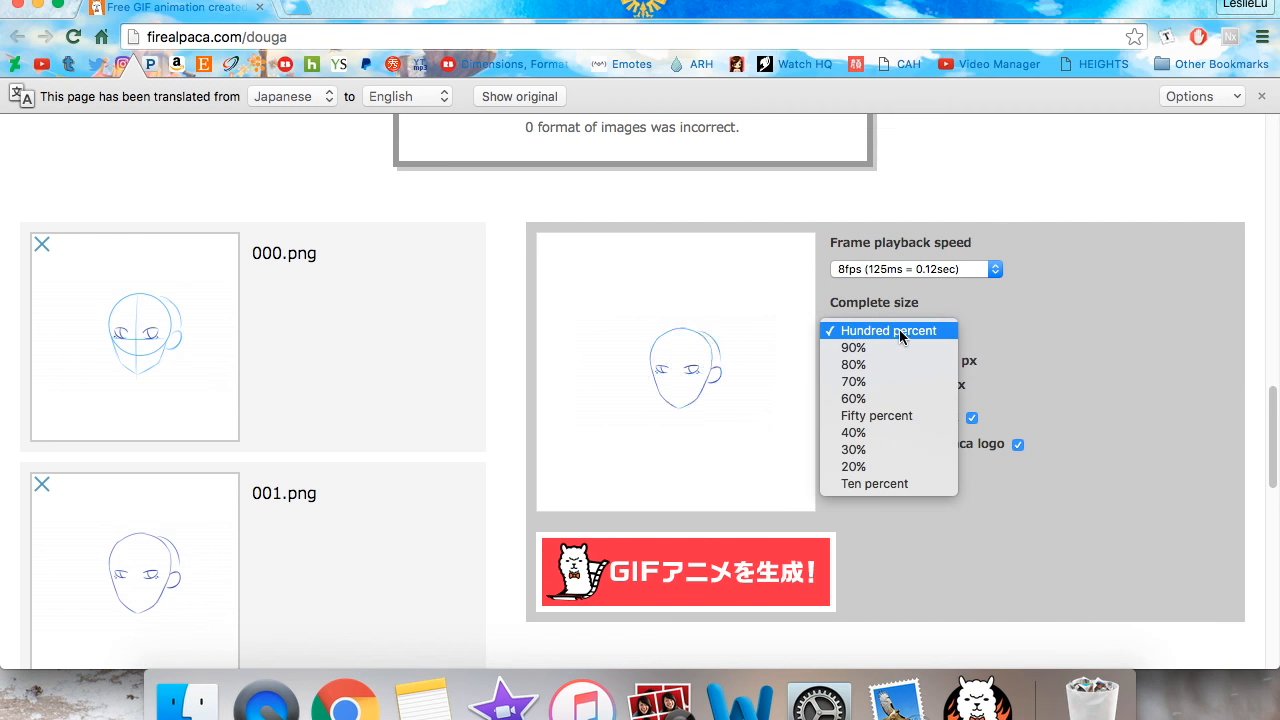
pyautogui.click(1080, 338)
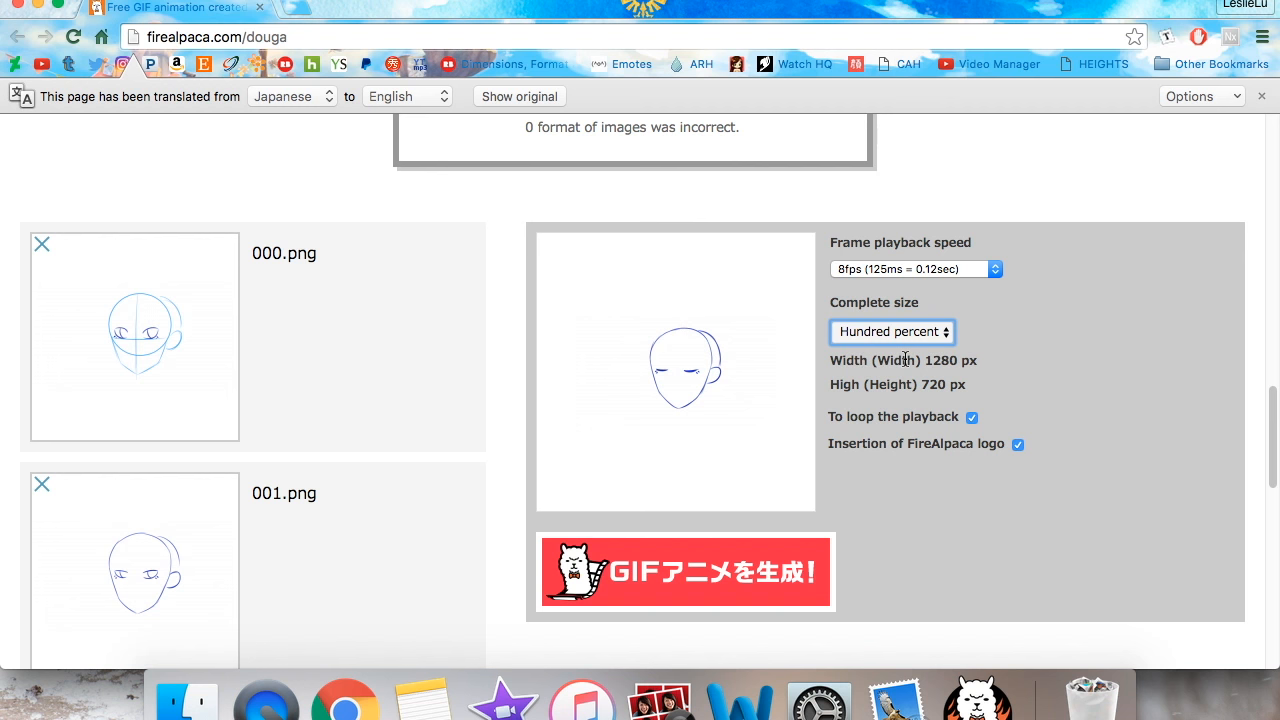
pyautogui.click(940, 332)
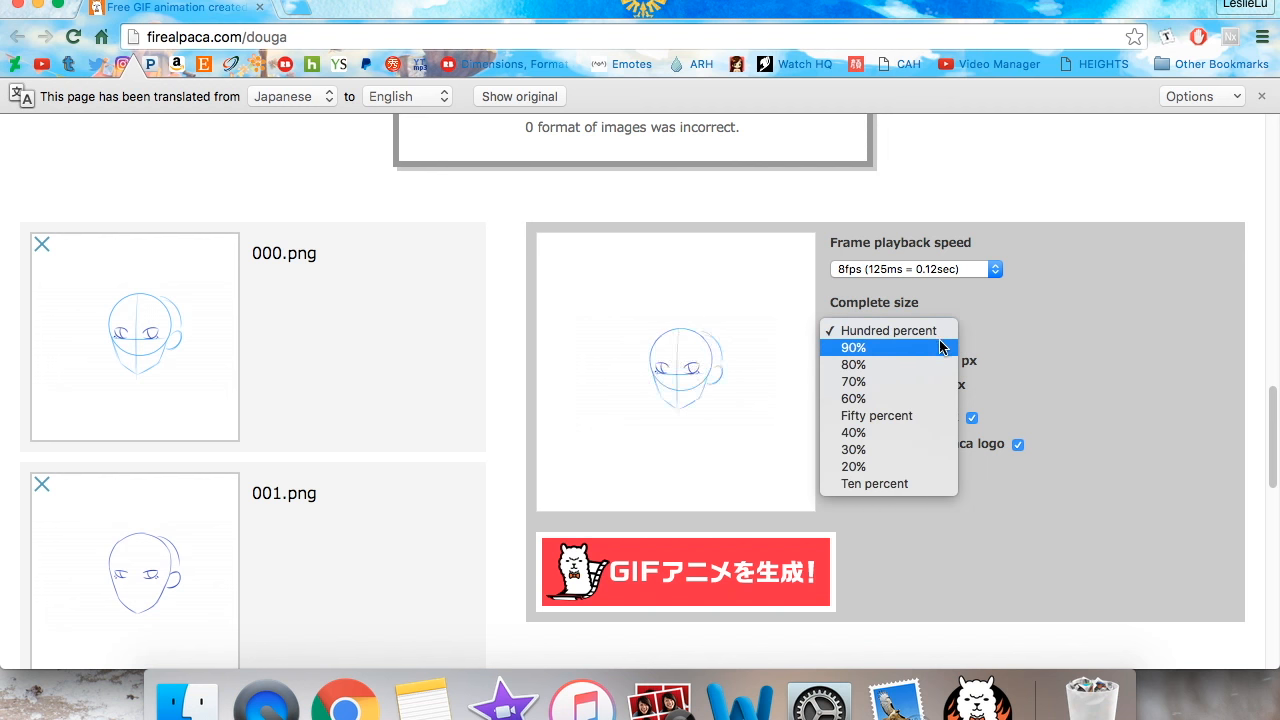
pyautogui.click(913, 415)
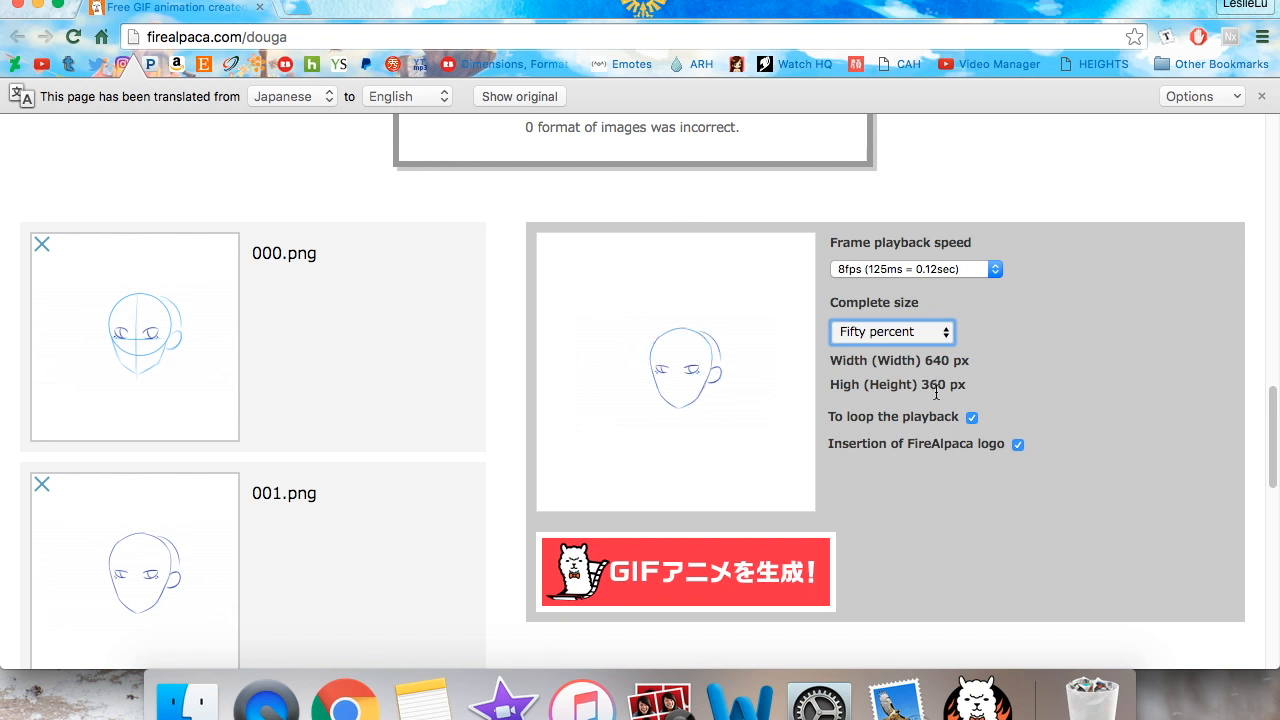
# - Try a complete size of ten percent for the GIF, and set the complete size to hundred percent
pyautogui.click(890, 332)
pyautogui.click(880, 399)
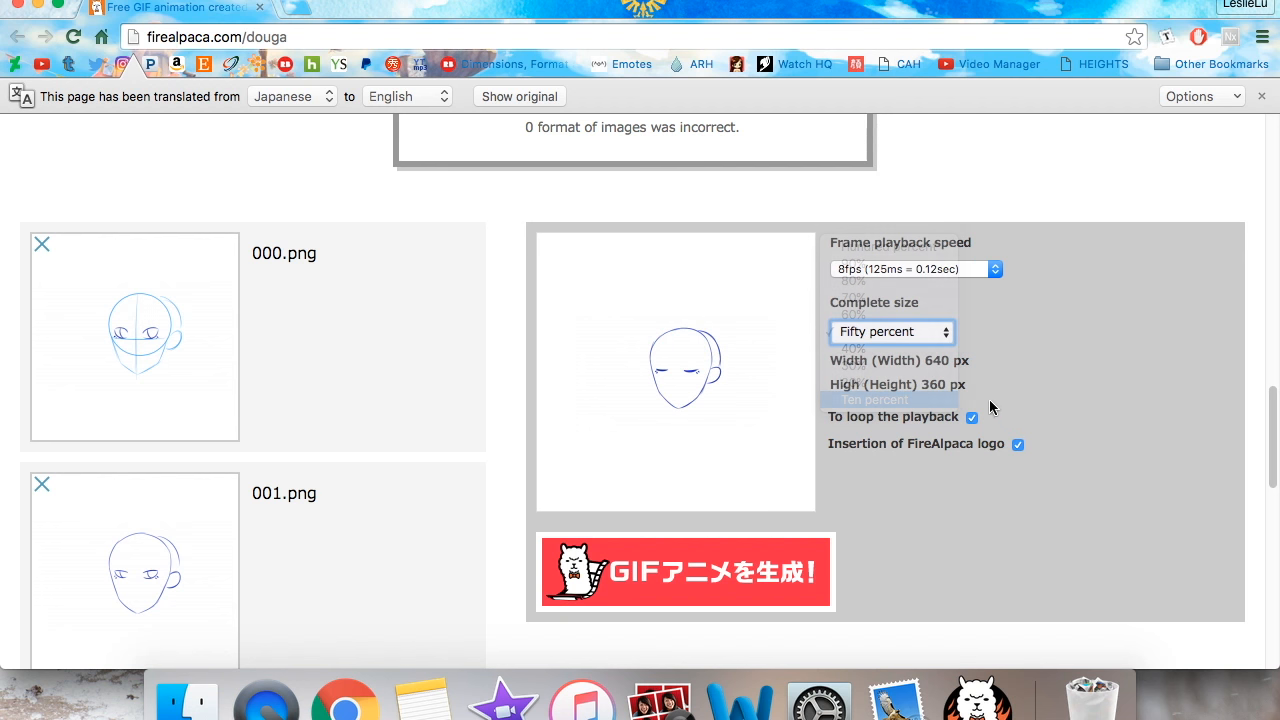
pyautogui.click(945, 333)
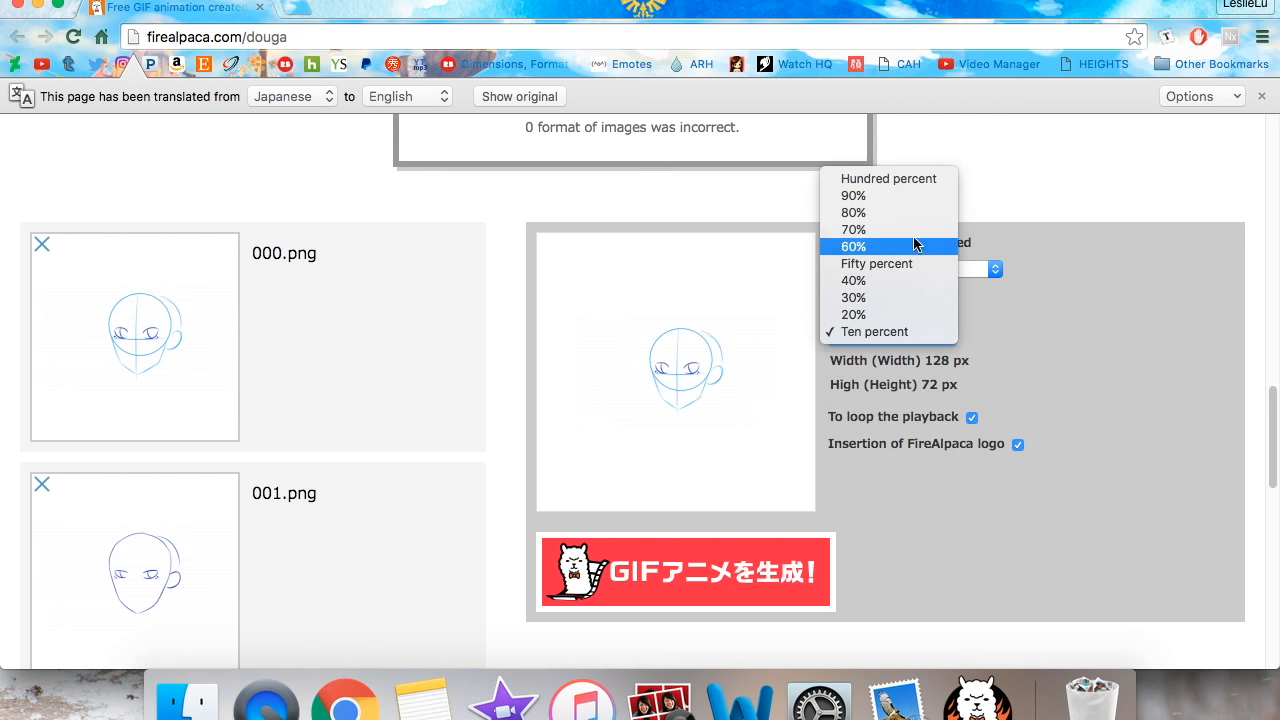
pyautogui.click(920, 182)
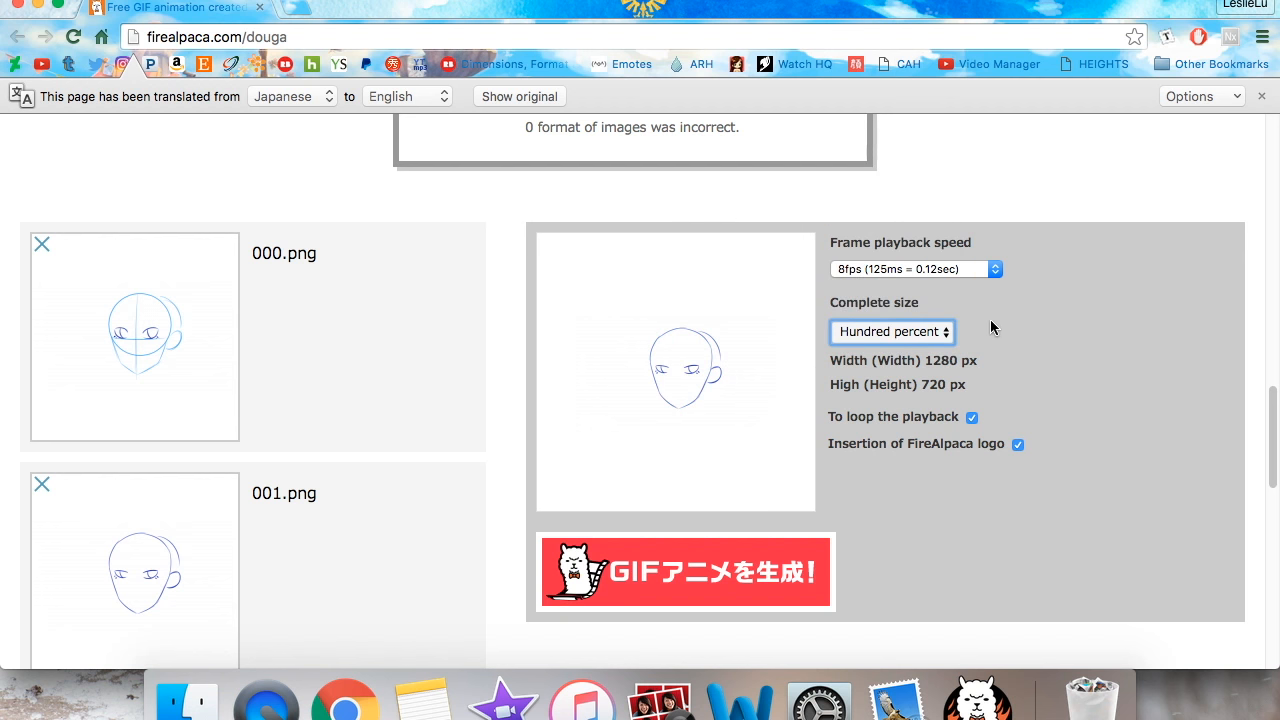
pyautogui.click(935, 340)
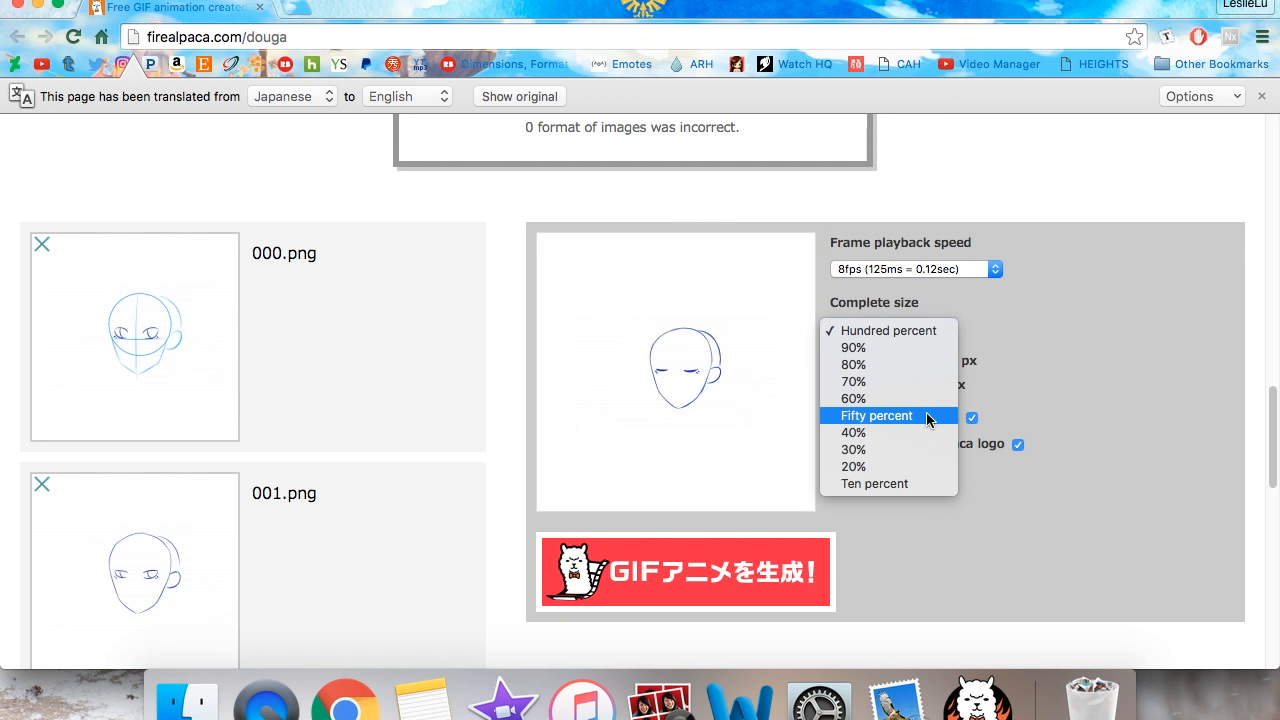
pyautogui.click(1155, 318)
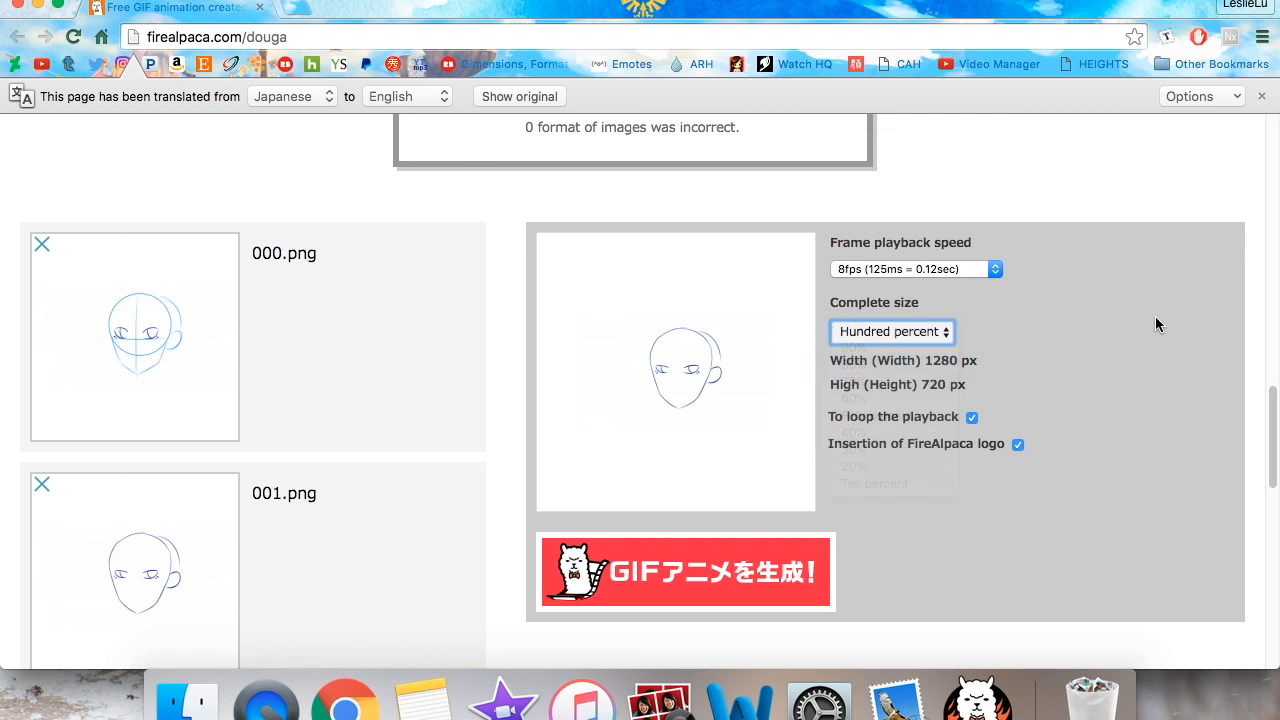
# - Switch looped playback off and back on for the GIF
pyautogui.scroll(-1, 1155, 316)
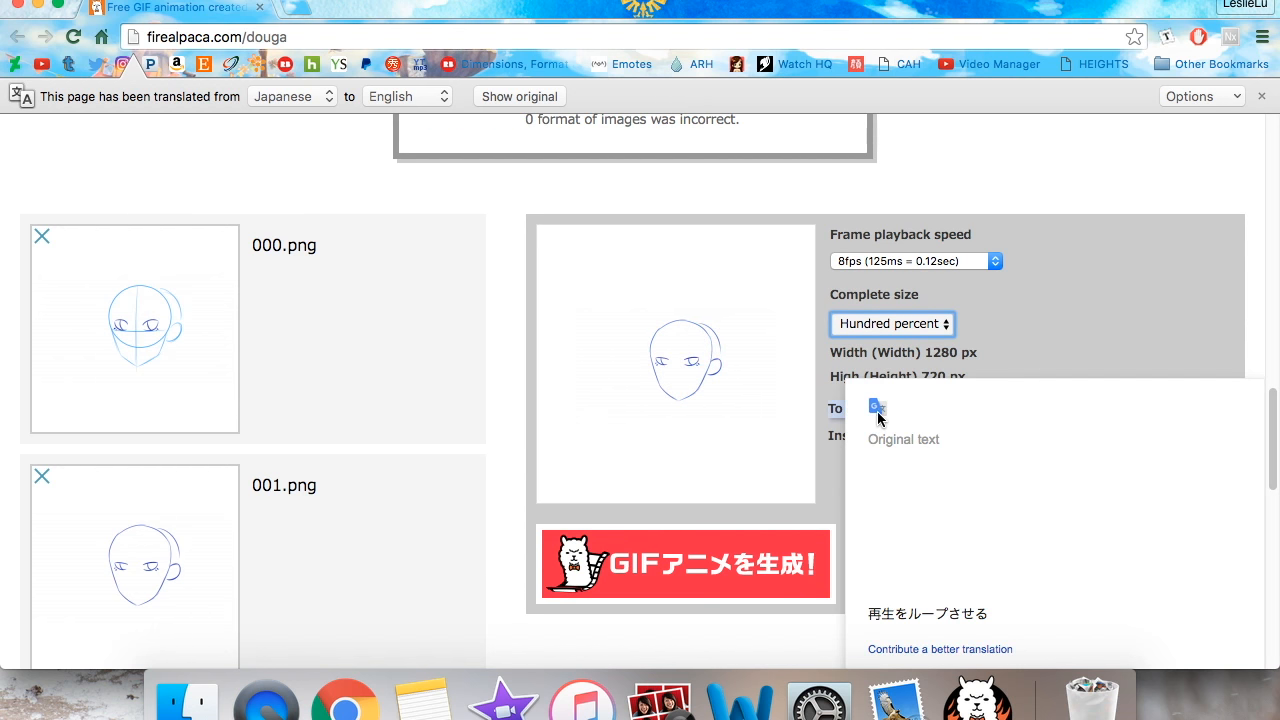
pyautogui.click(1171, 299)
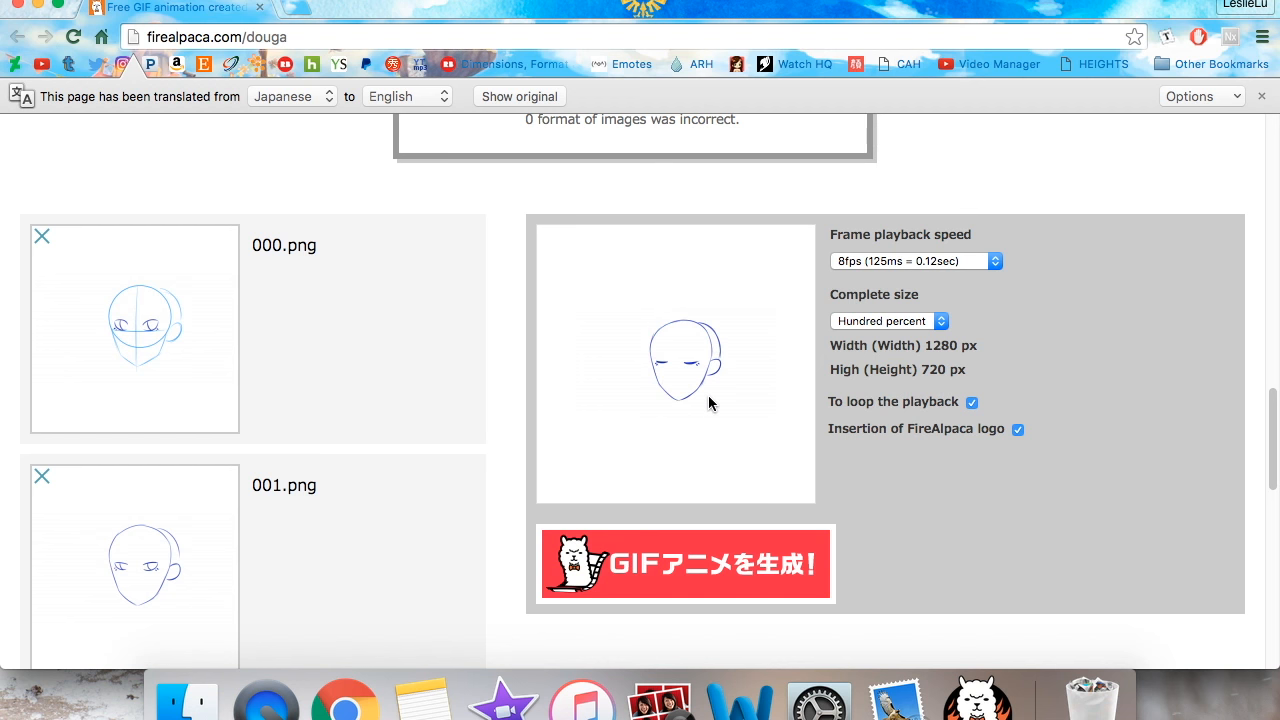
pyautogui.click(972, 403)
pyautogui.click(972, 401)
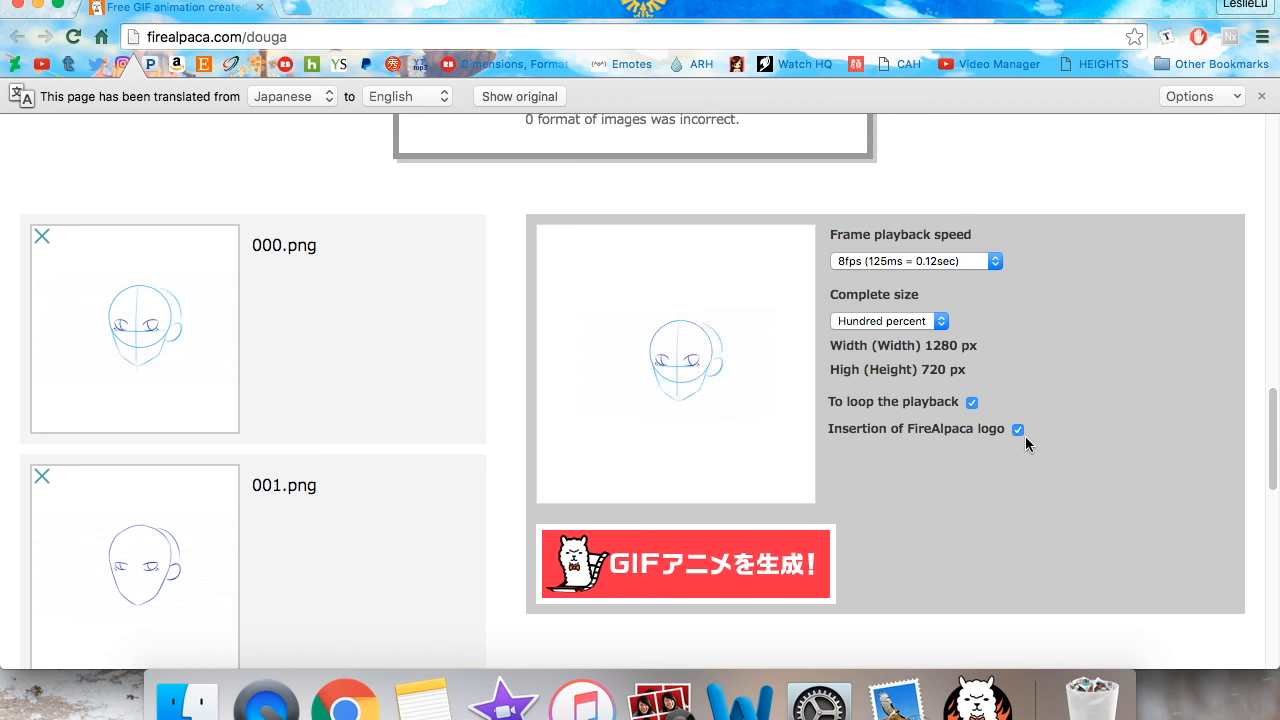
# - Turn off the insertion of the FireAlpaca logo in the GIF
pyautogui.scroll(10, 1015, 494)
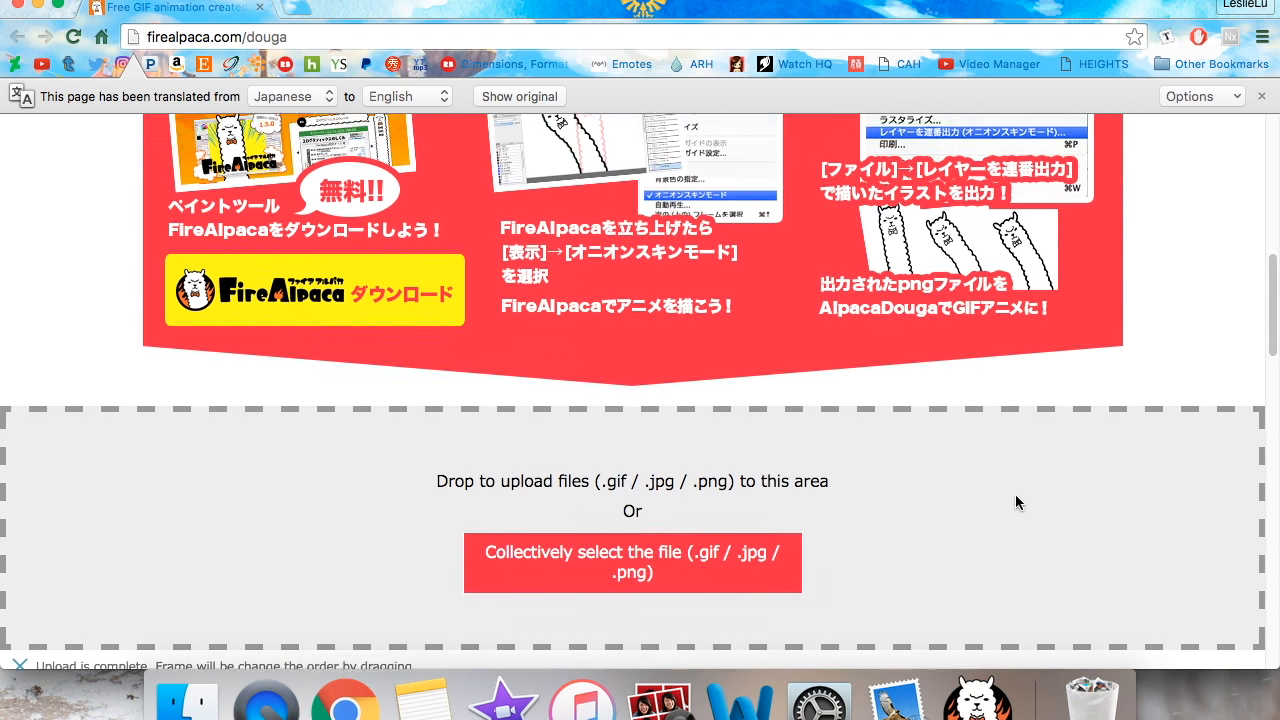
pyautogui.scroll(1, 1015, 494)
pyautogui.scroll(6, 1015, 500)
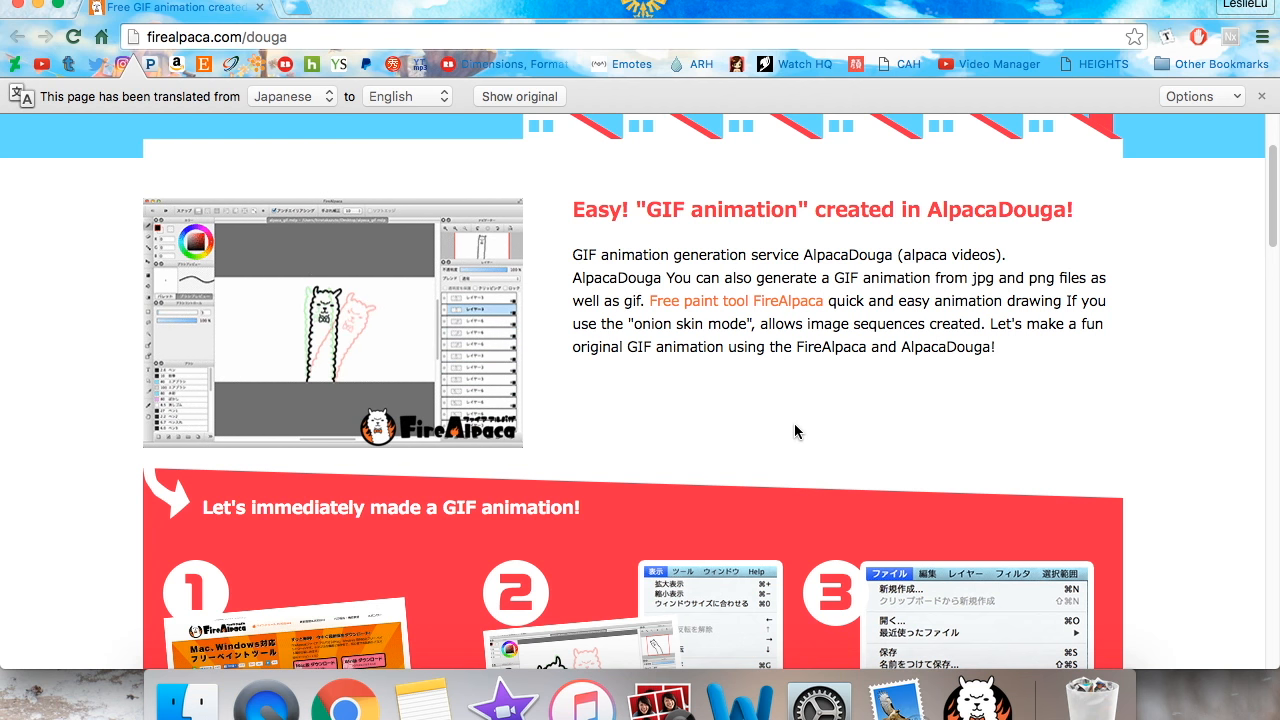
pyautogui.scroll(-10, 809, 418)
pyautogui.scroll(-9, 853, 417)
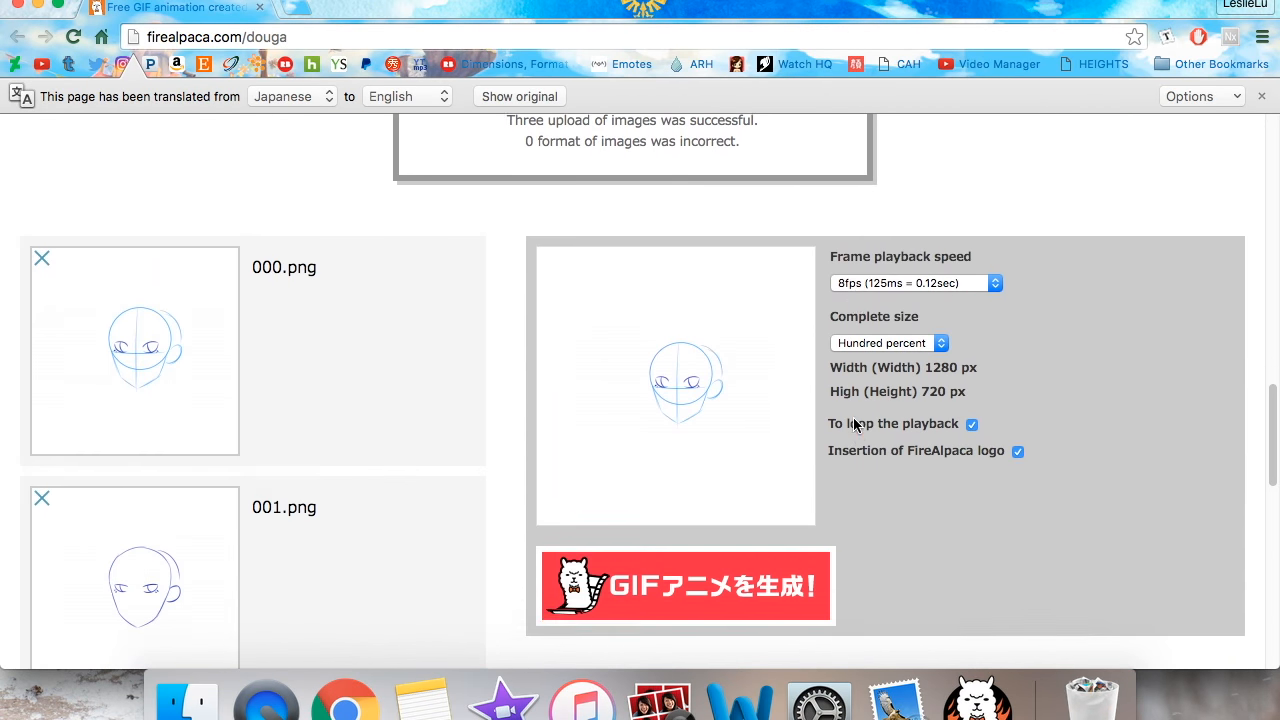
pyautogui.click(1018, 430)
# - Browse the #AlpacaDouga Twitter feed on the page and examine the animations posted there
pyautogui.scroll(-2, 1146, 333)
pyautogui.scroll(-1, 1147, 334)
pyautogui.scroll(3, 1059, 403)
pyautogui.scroll(-2, 1059, 403)
pyautogui.scroll(-10, 1058, 402)
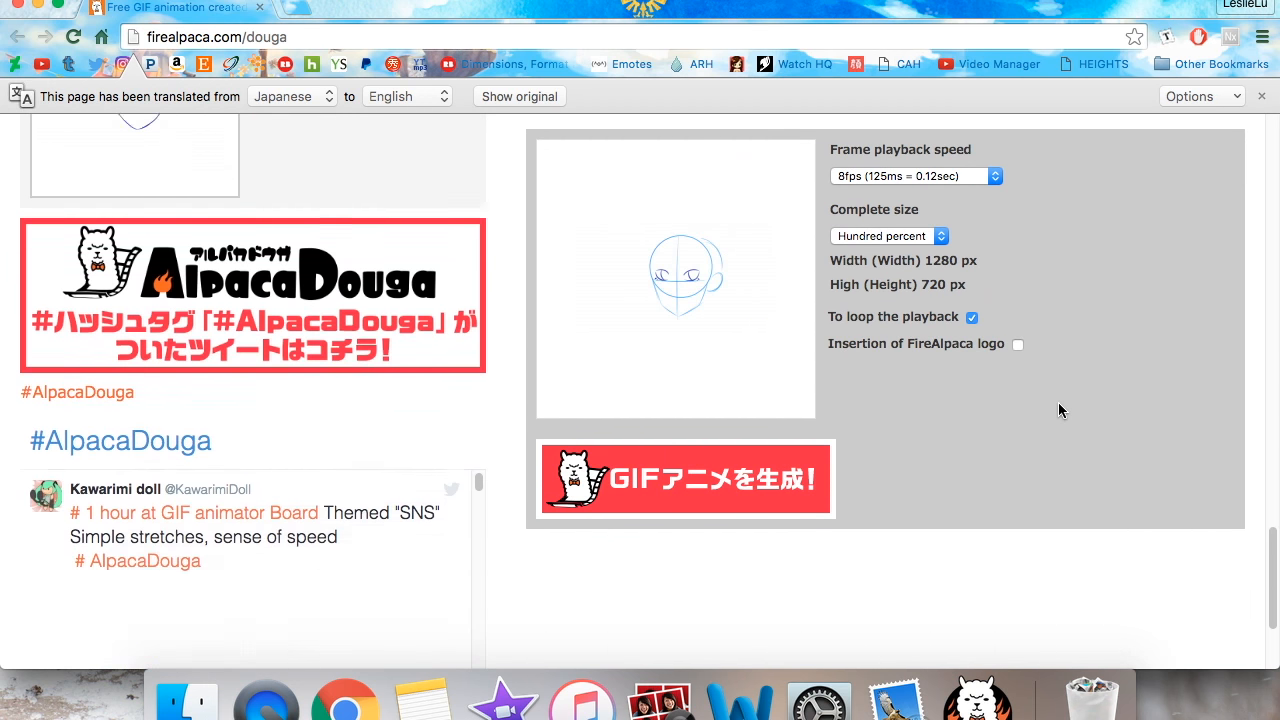
pyautogui.scroll(-3, 458, 365)
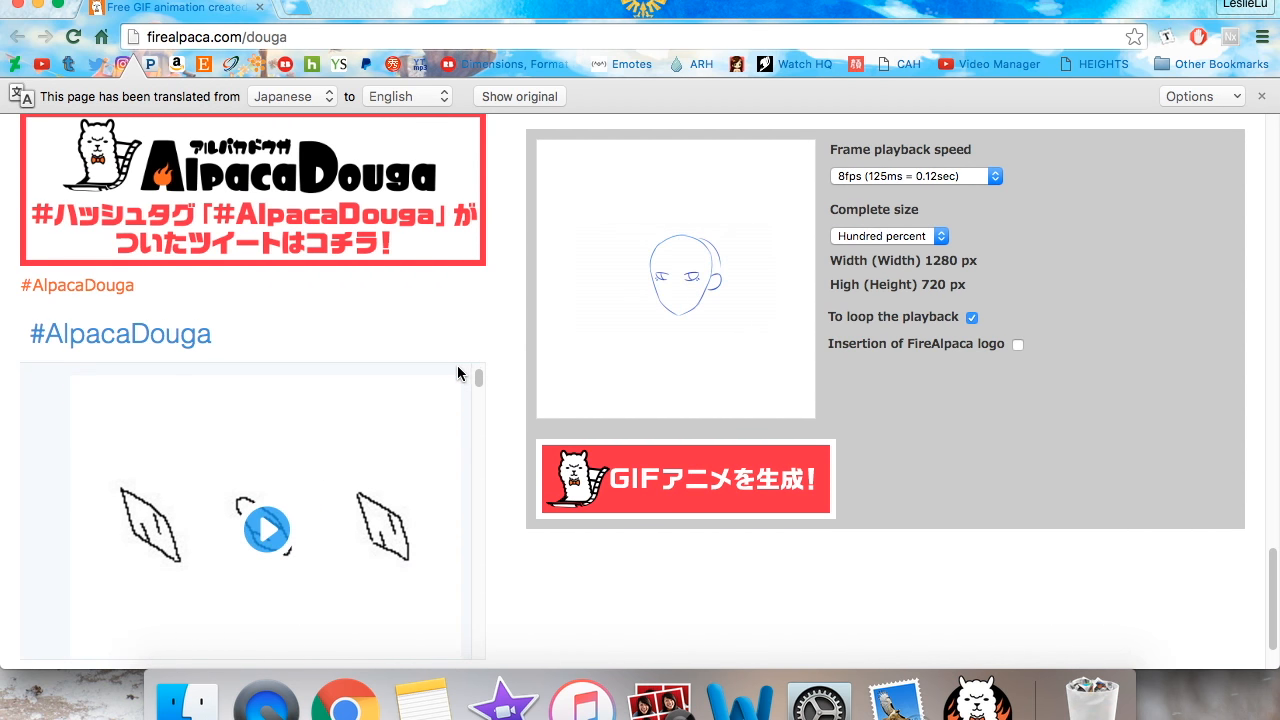
pyautogui.scroll(4, 374, 429)
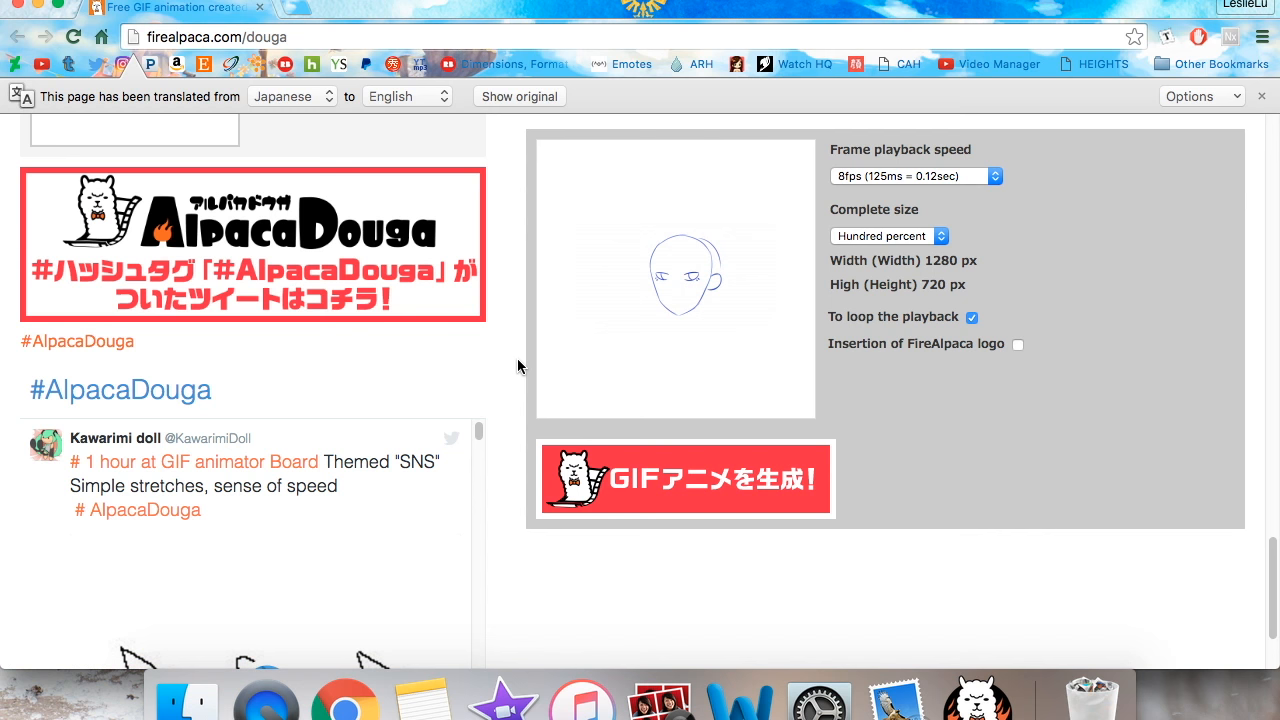
pyautogui.scroll(-3, 518, 366)
pyautogui.scroll(-3, 404, 381)
pyautogui.scroll(-5, 404, 376)
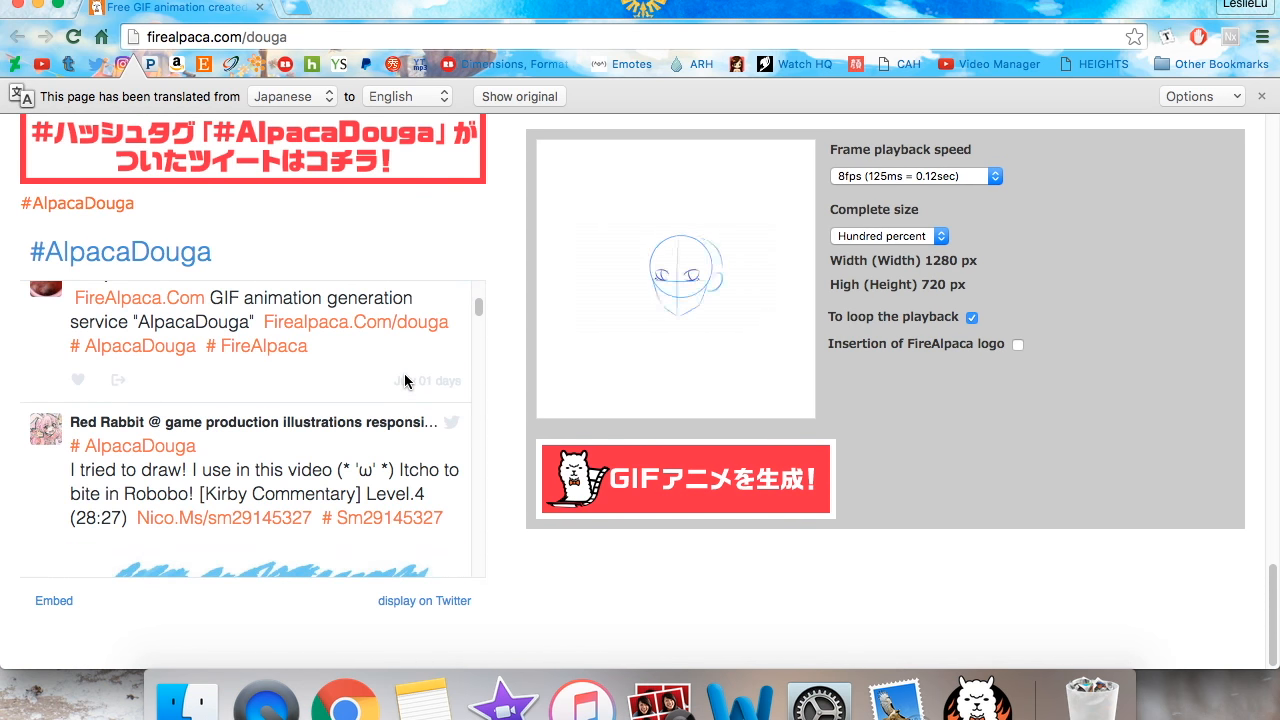
pyautogui.scroll(-5, 275, 443)
pyautogui.scroll(-10, 340, 489)
pyautogui.scroll(-10, 281, 486)
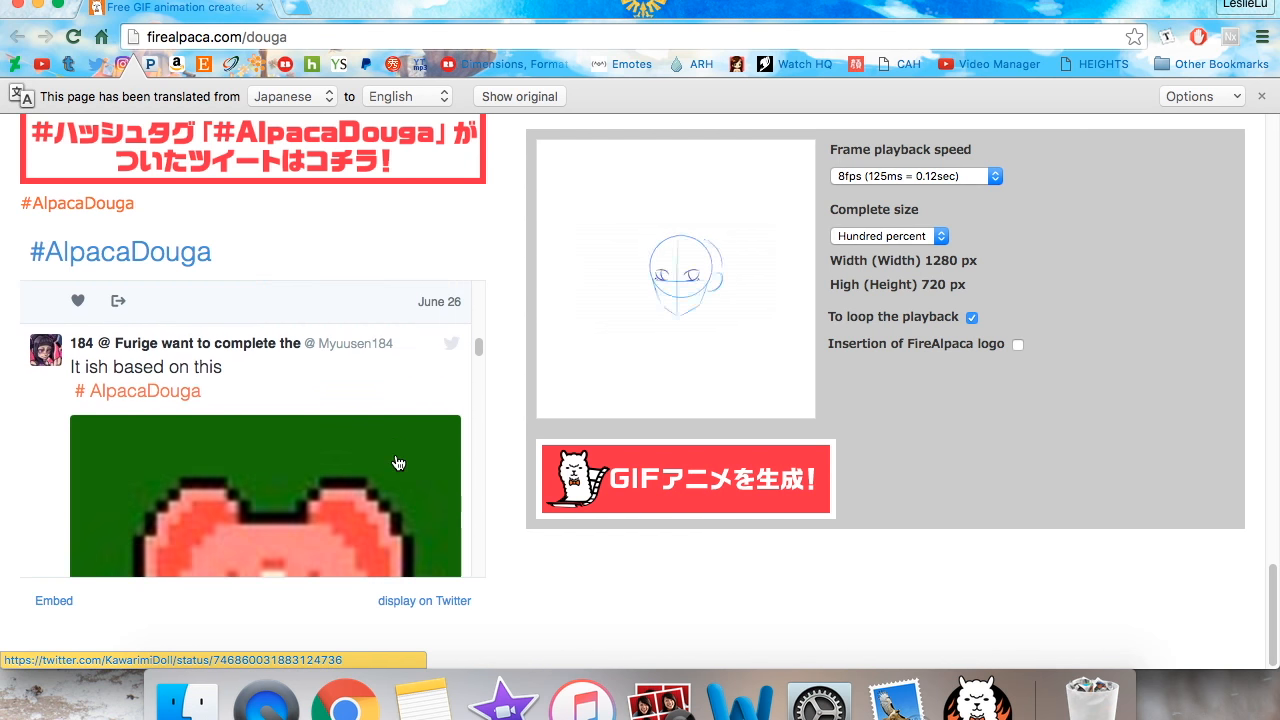
pyautogui.scroll(-8, 398, 462)
pyautogui.scroll(-15, 398, 462)
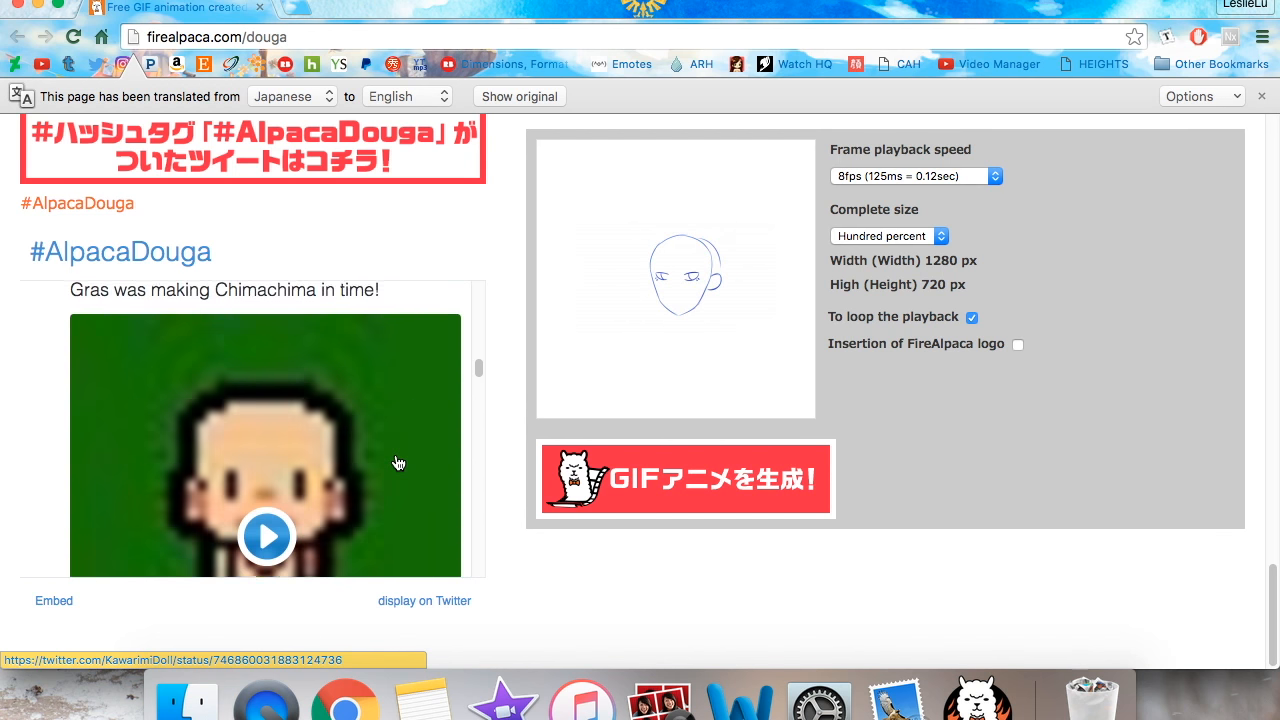
pyautogui.scroll(2, 398, 462)
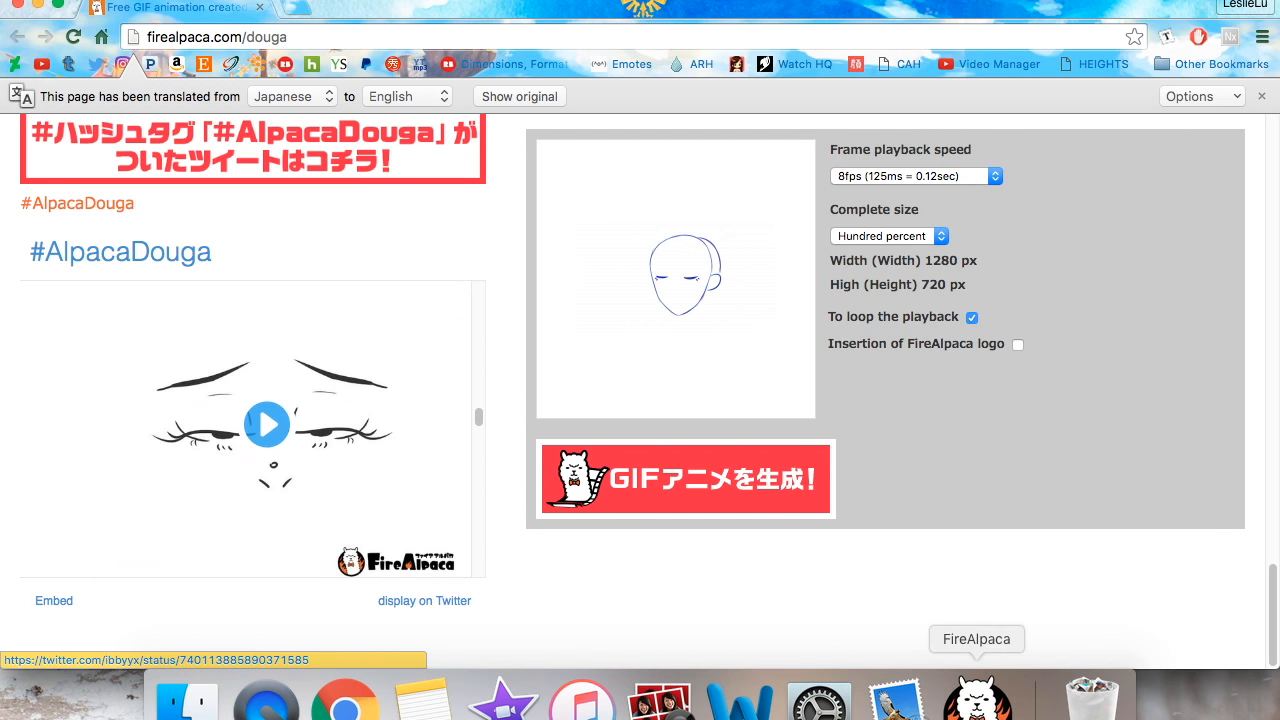
# - Generate the GIF animation from the three uploaded frames and download it
pyautogui.scroll(1, 1207, 449)
pyautogui.scroll(10, 1207, 449)
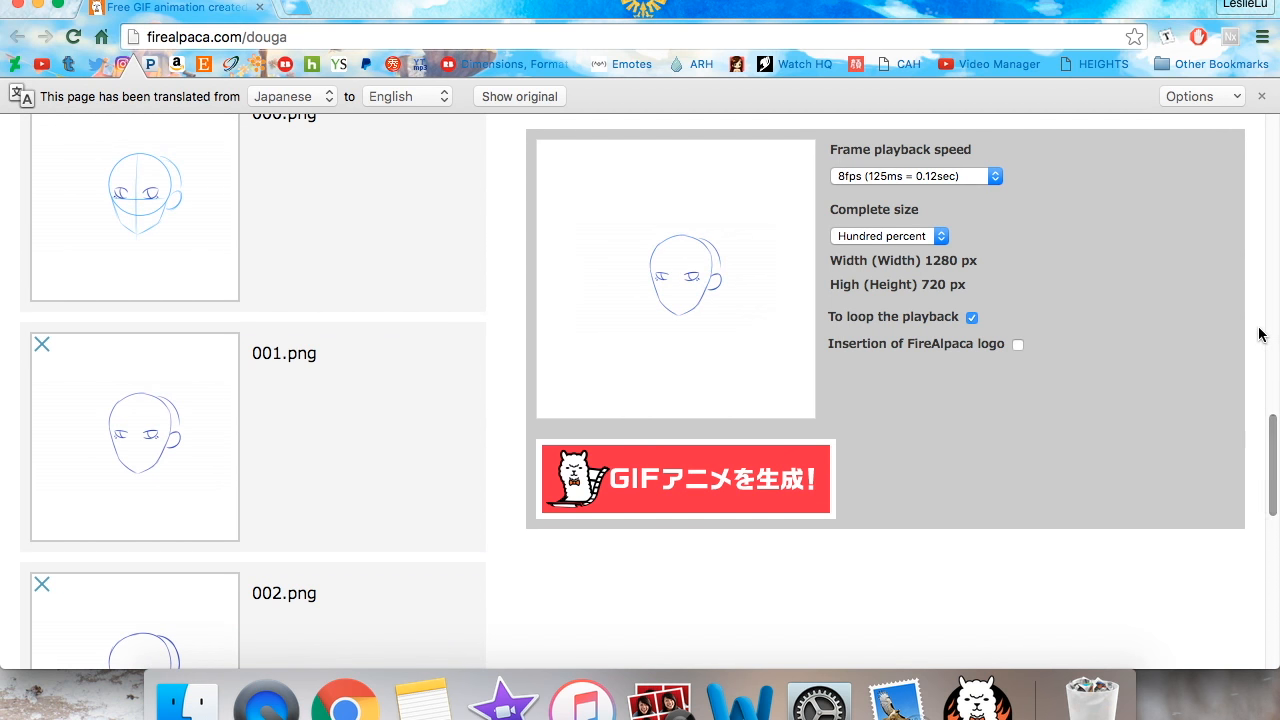
pyautogui.scroll(3, 1260, 334)
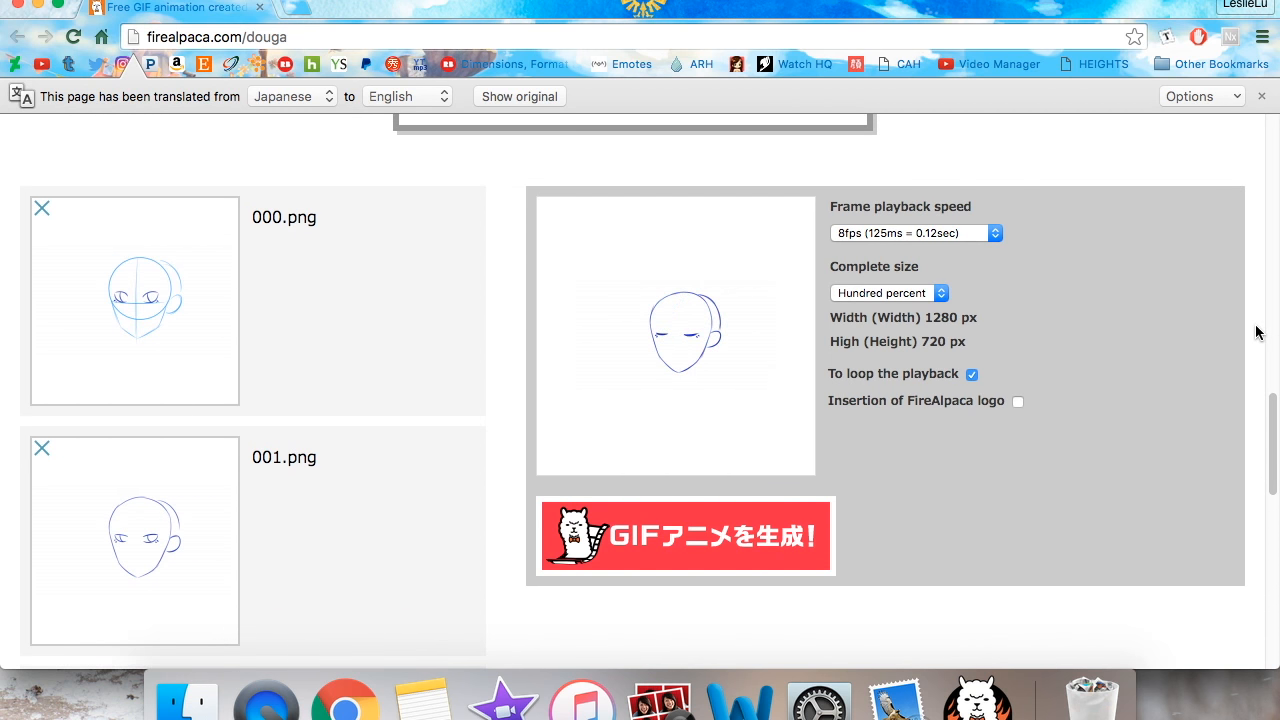
pyautogui.click(650, 537)
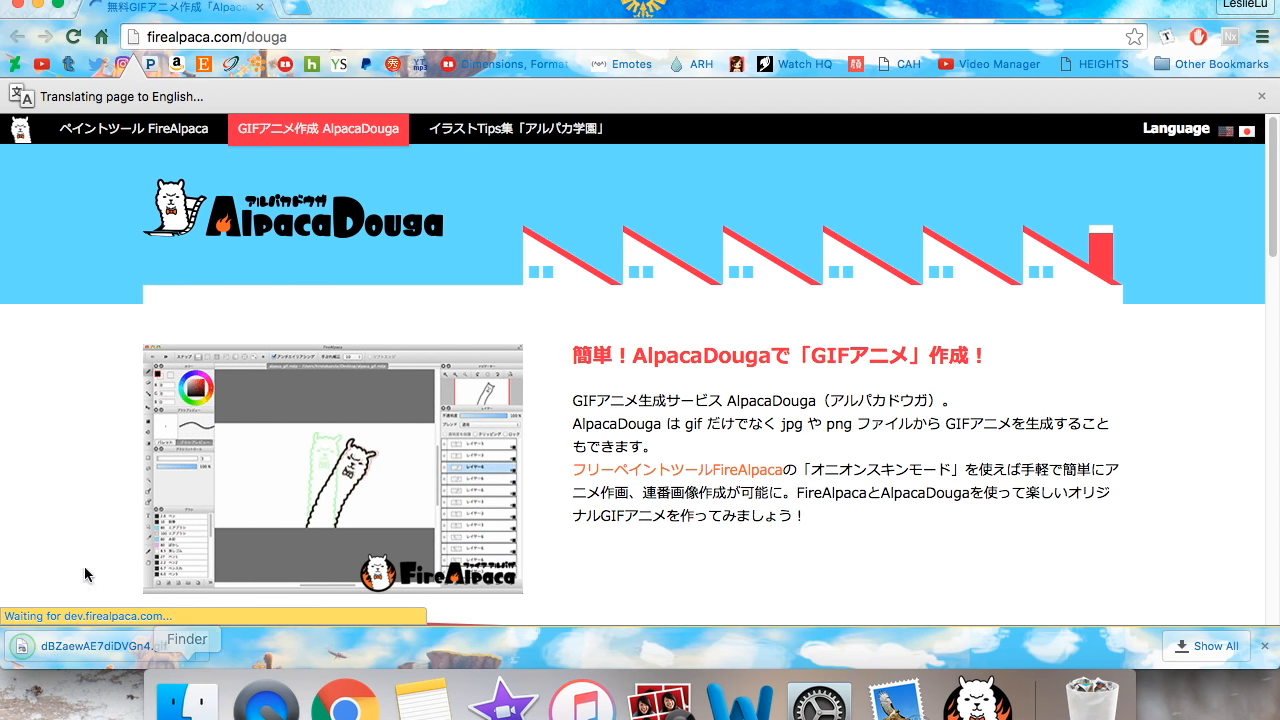
pyautogui.scroll(-15, 670, 288)
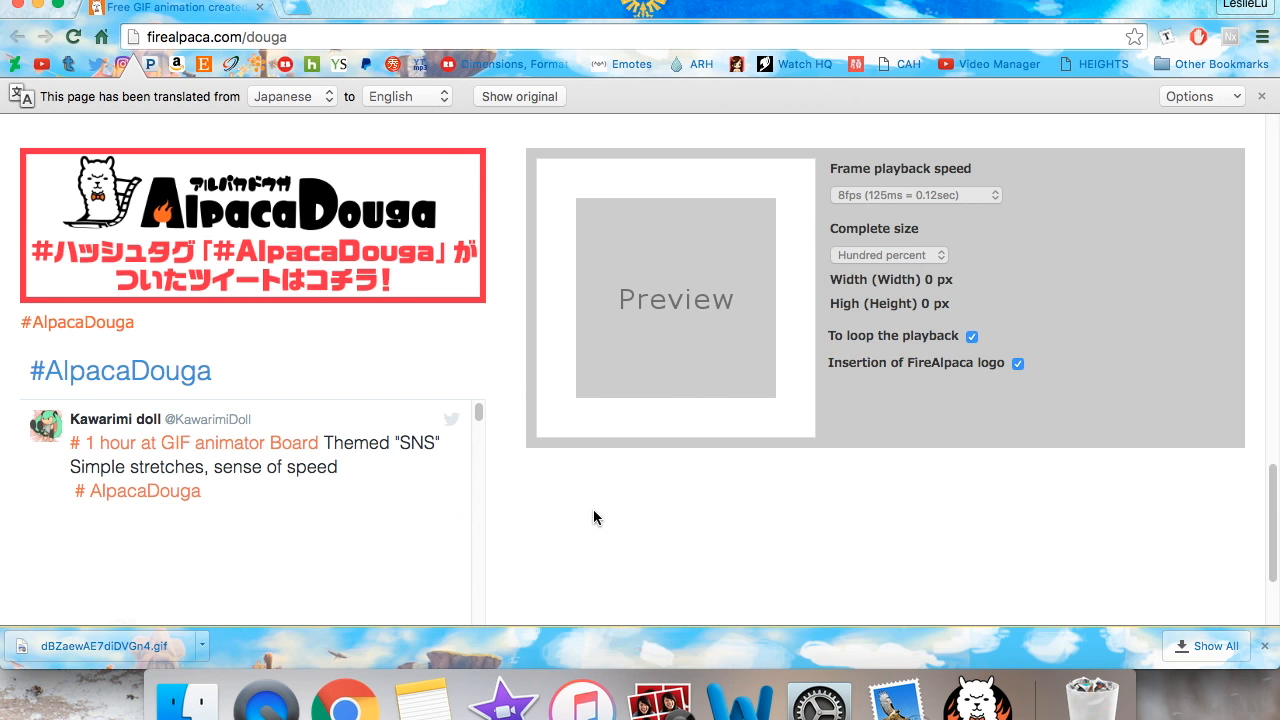
# - In a new tab, create a Tumblr photo post with dBZaewAE7diDVGn4.gif from the Downloads folder and save it as a draft
pyautogui.click(301, 8)
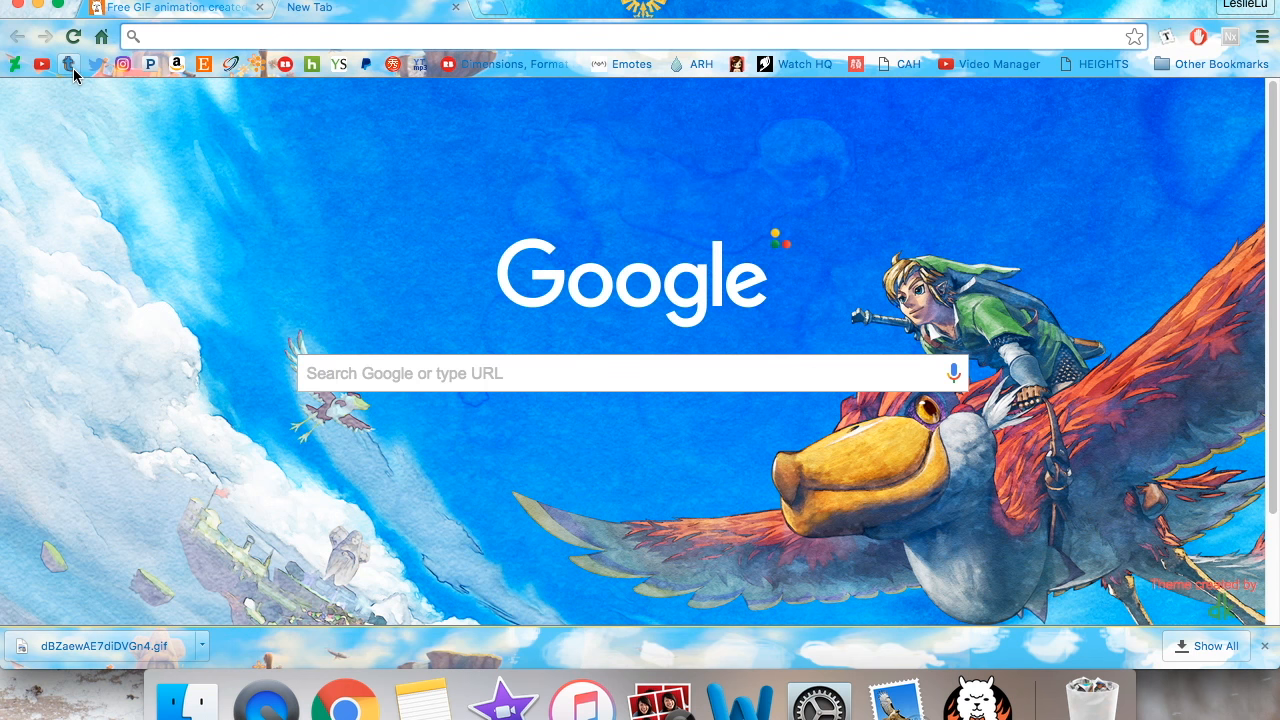
pyautogui.click(68, 64)
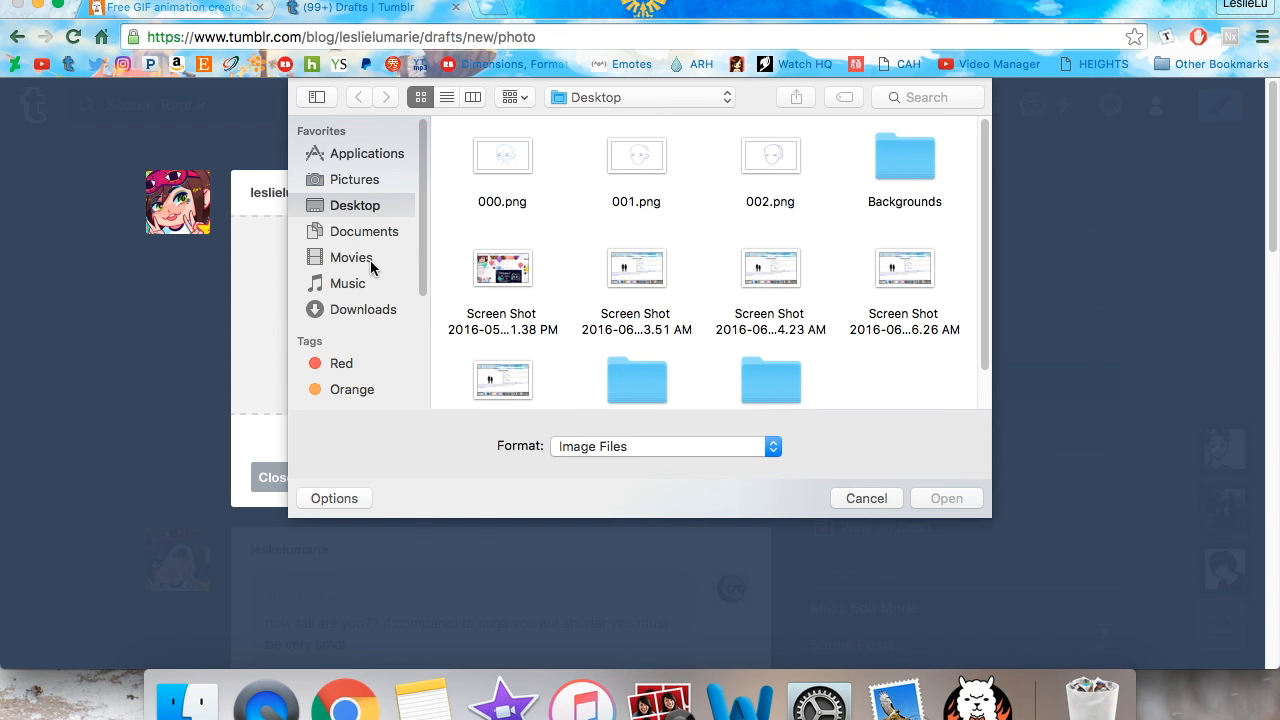
pyautogui.scroll(-2, 370, 262)
pyautogui.scroll(2, 370, 264)
pyautogui.click(354, 307)
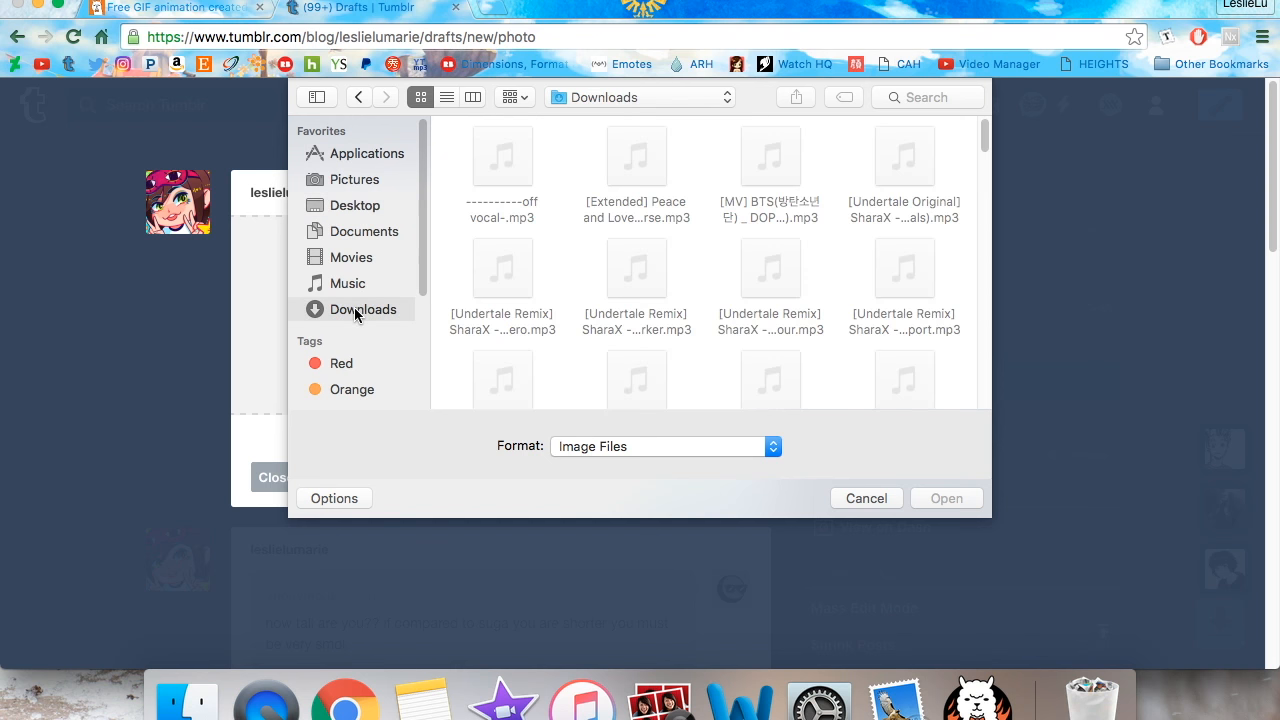
pyautogui.scroll(-10, 730, 224)
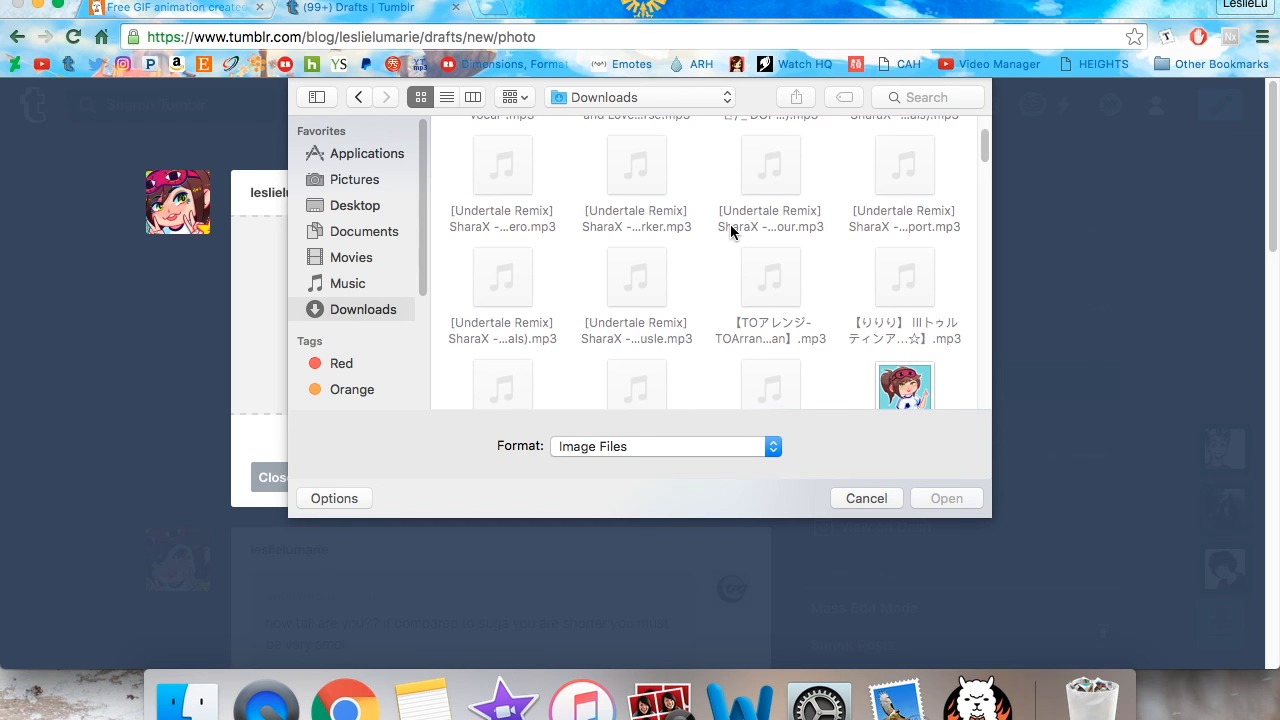
pyautogui.scroll(-5, 730, 224)
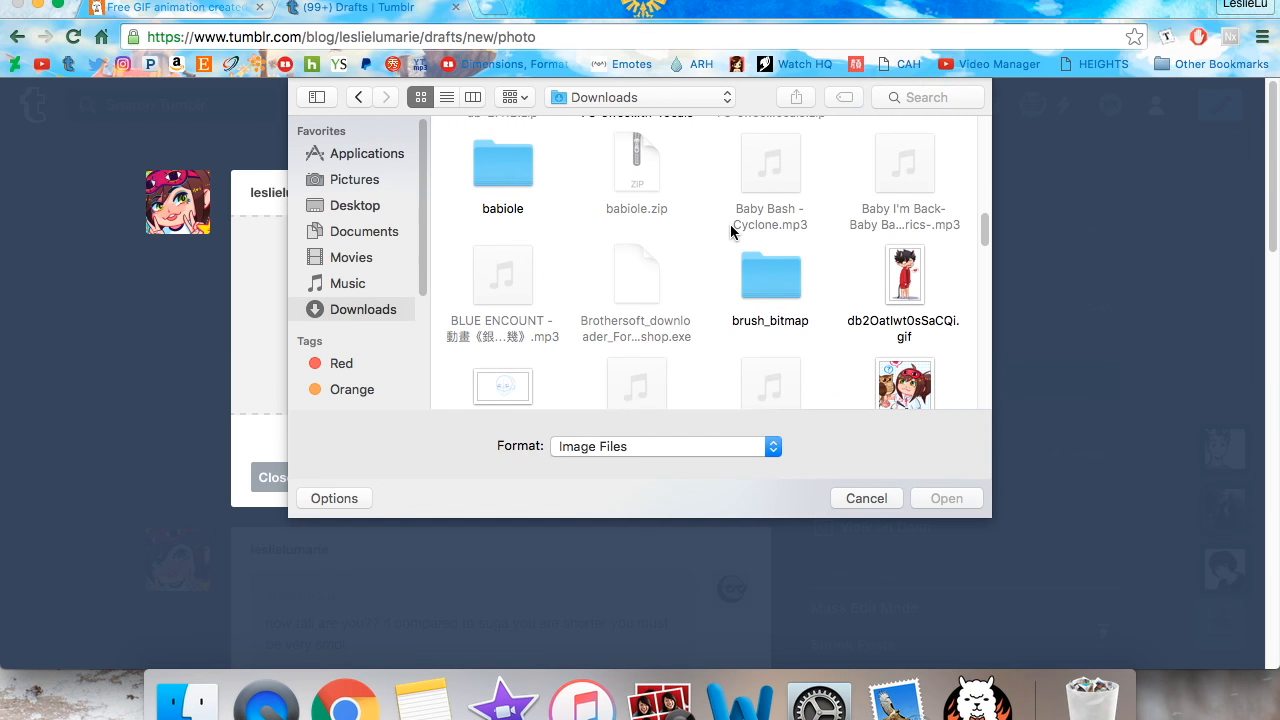
pyautogui.scroll(-3, 730, 231)
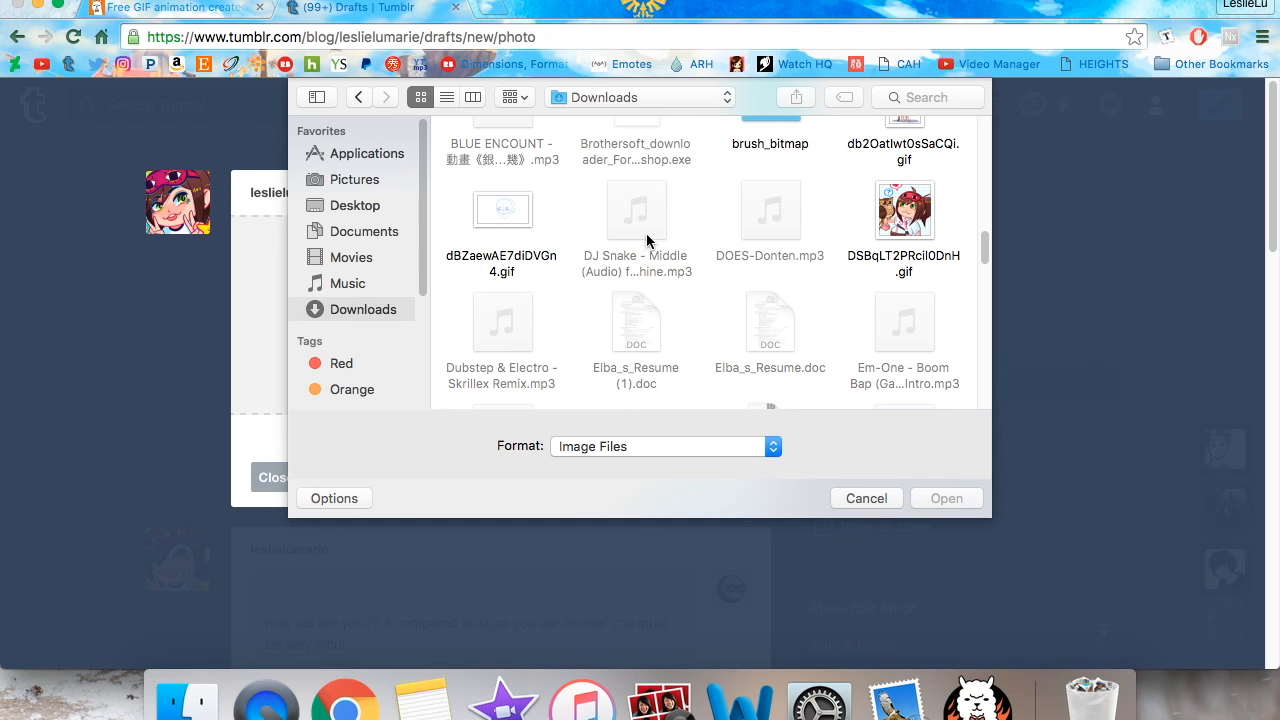
pyautogui.click(514, 264)
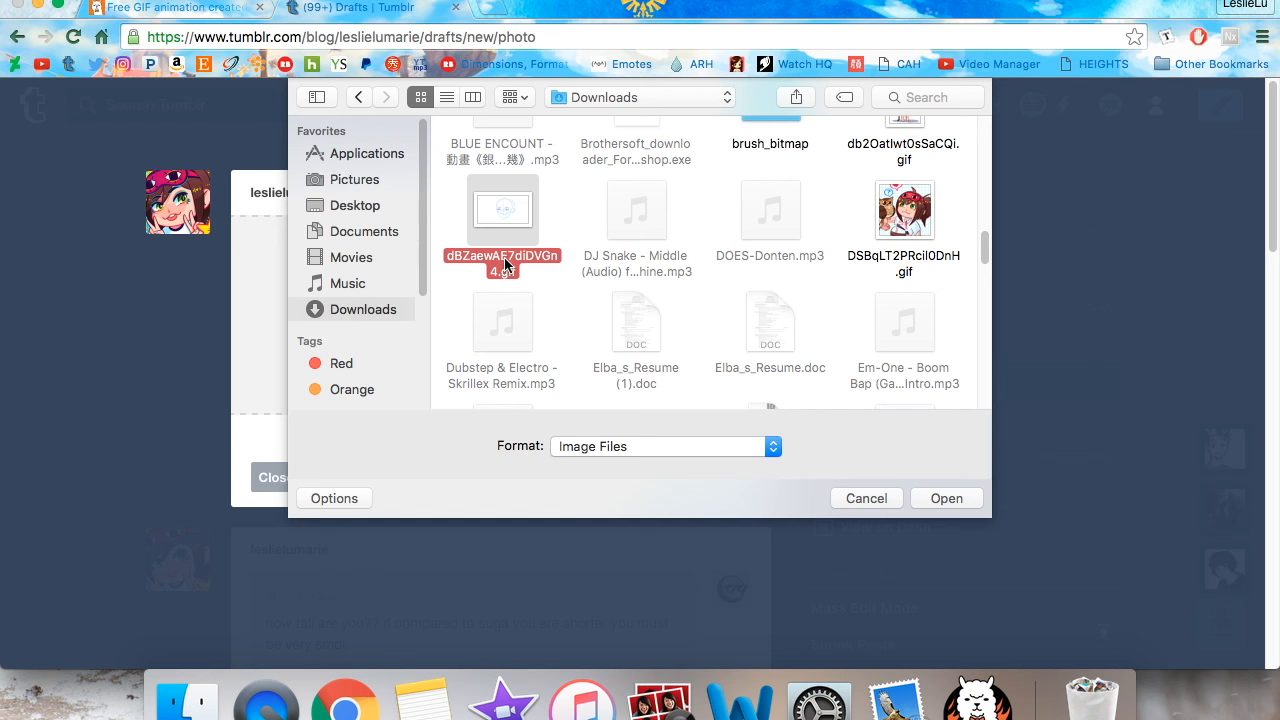
pyautogui.click(945, 494)
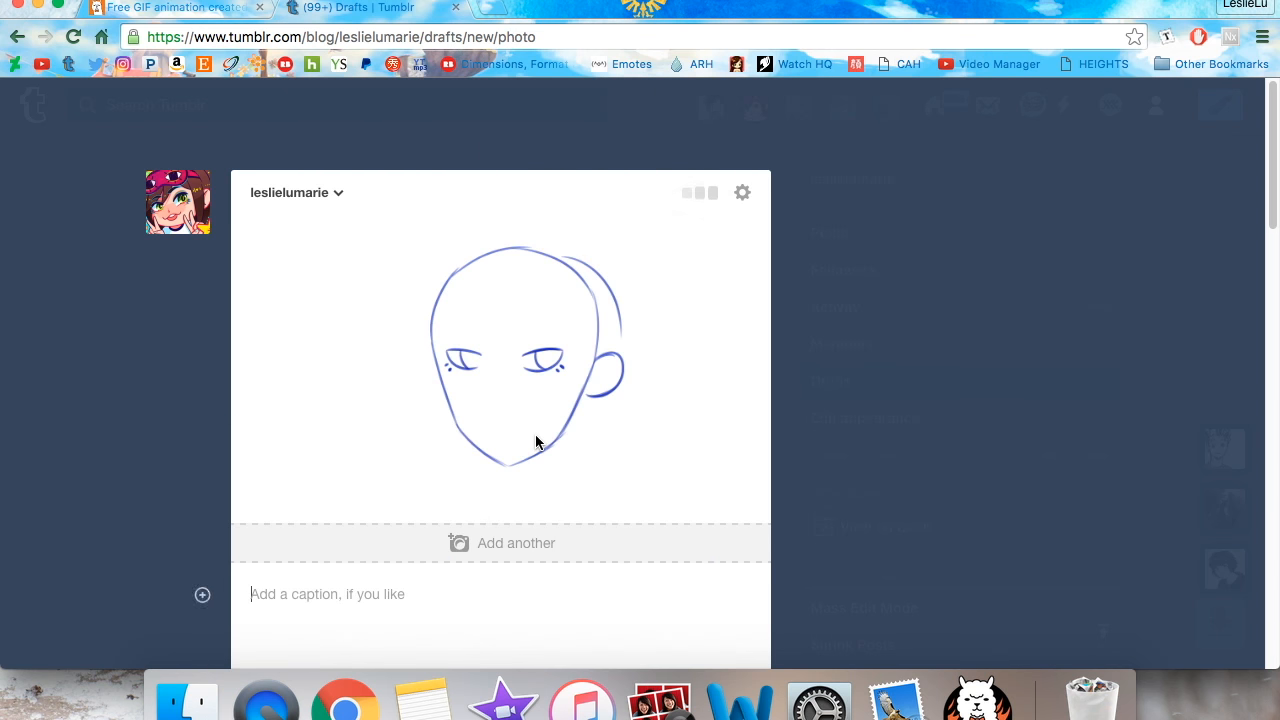
pyautogui.scroll(-1, 575, 487)
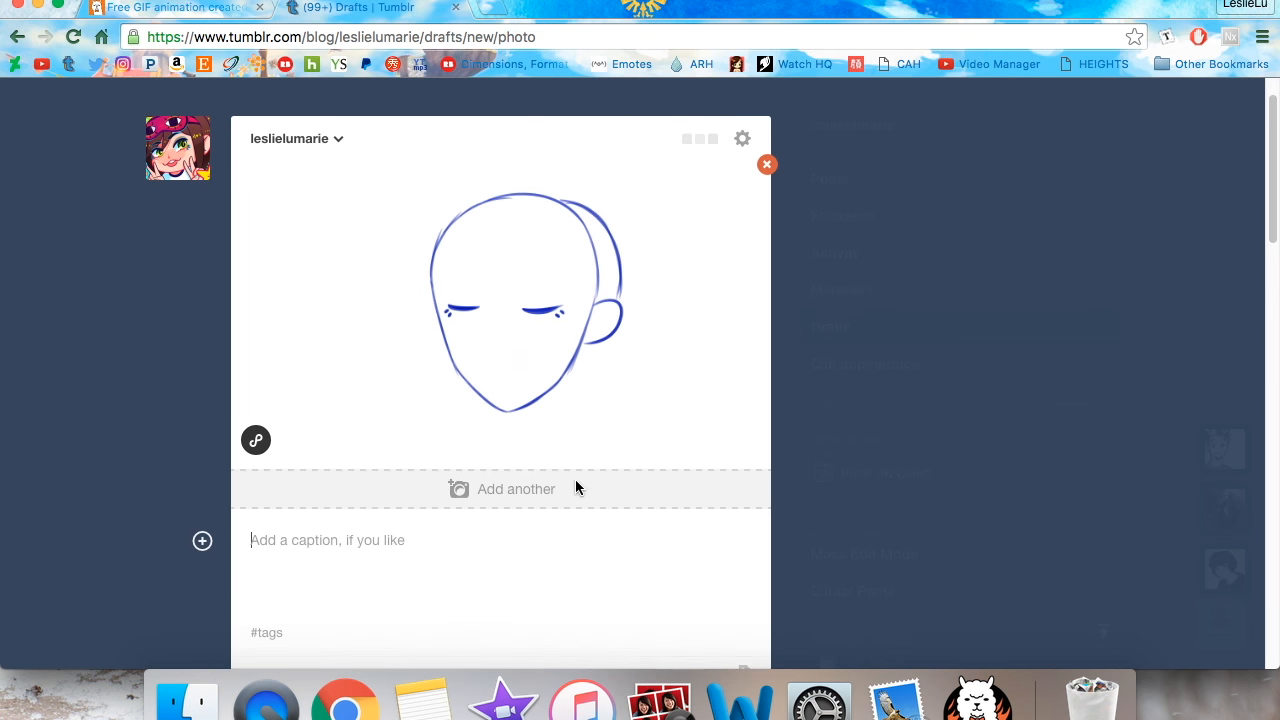
pyautogui.scroll(-2, 597, 534)
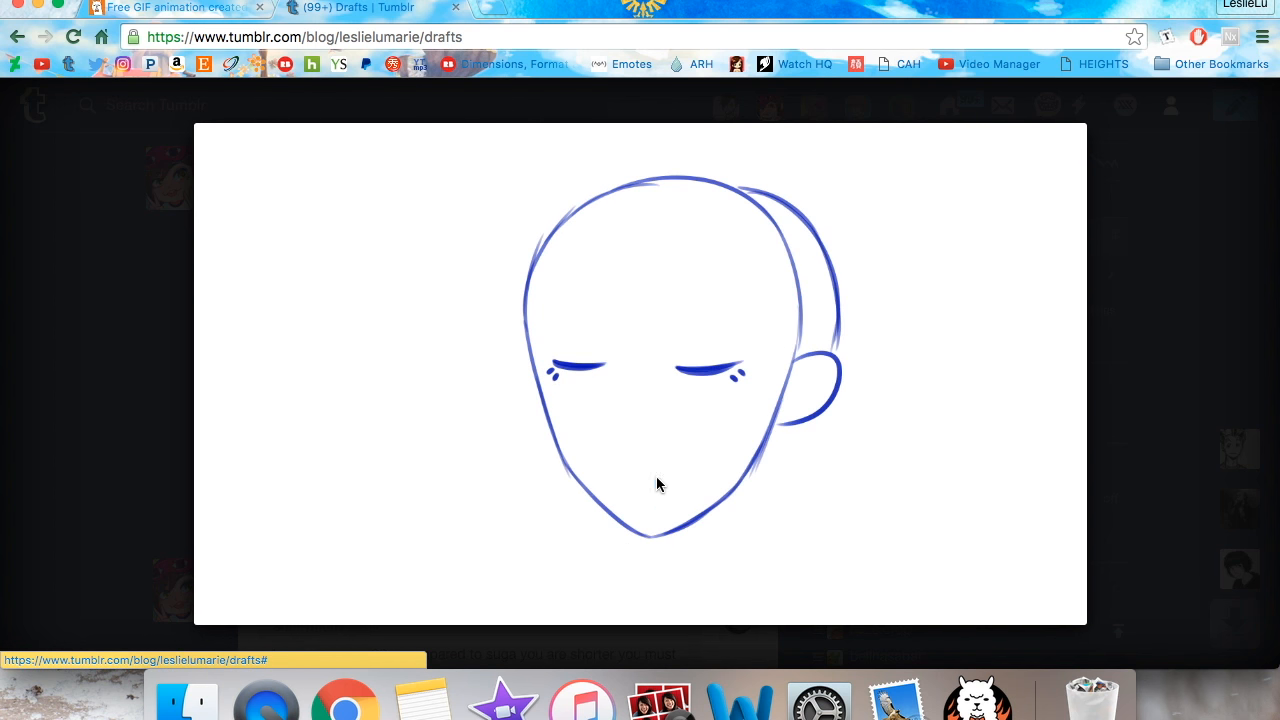
# - Open the drafted post's GIF image in its own tab and view it at full size
pyautogui.rightClick(705, 384)
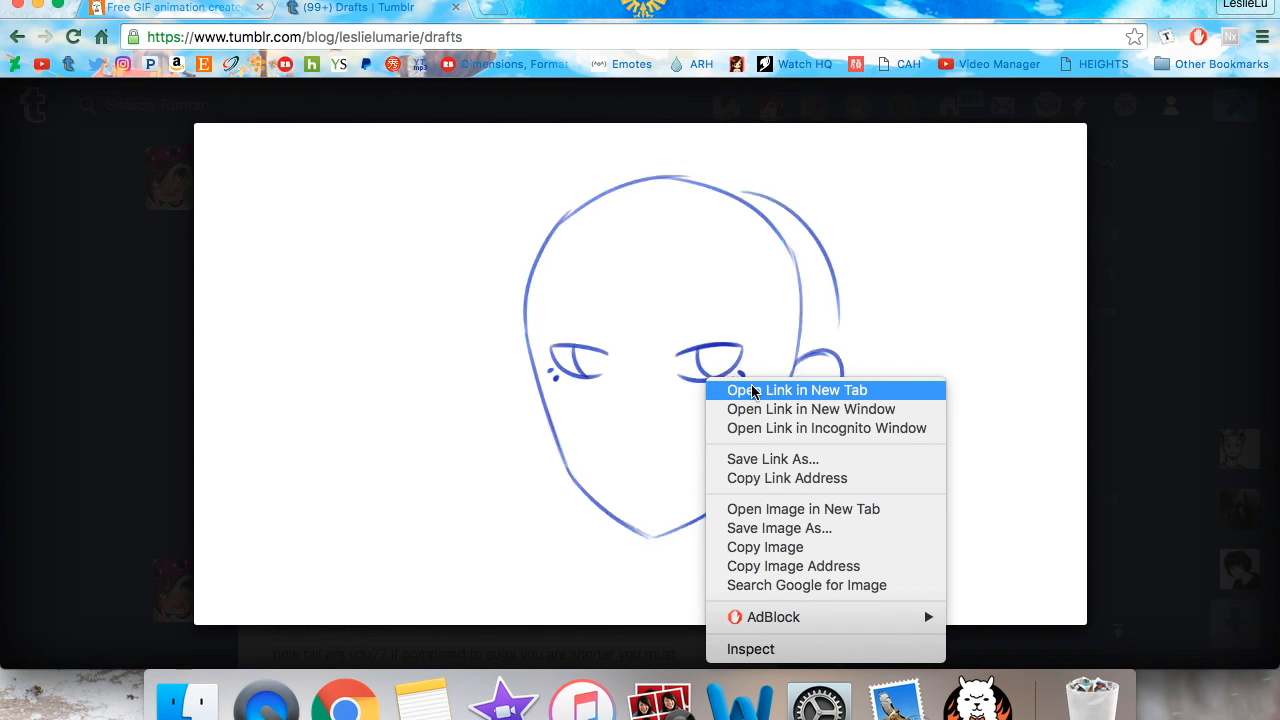
pyautogui.click(757, 516)
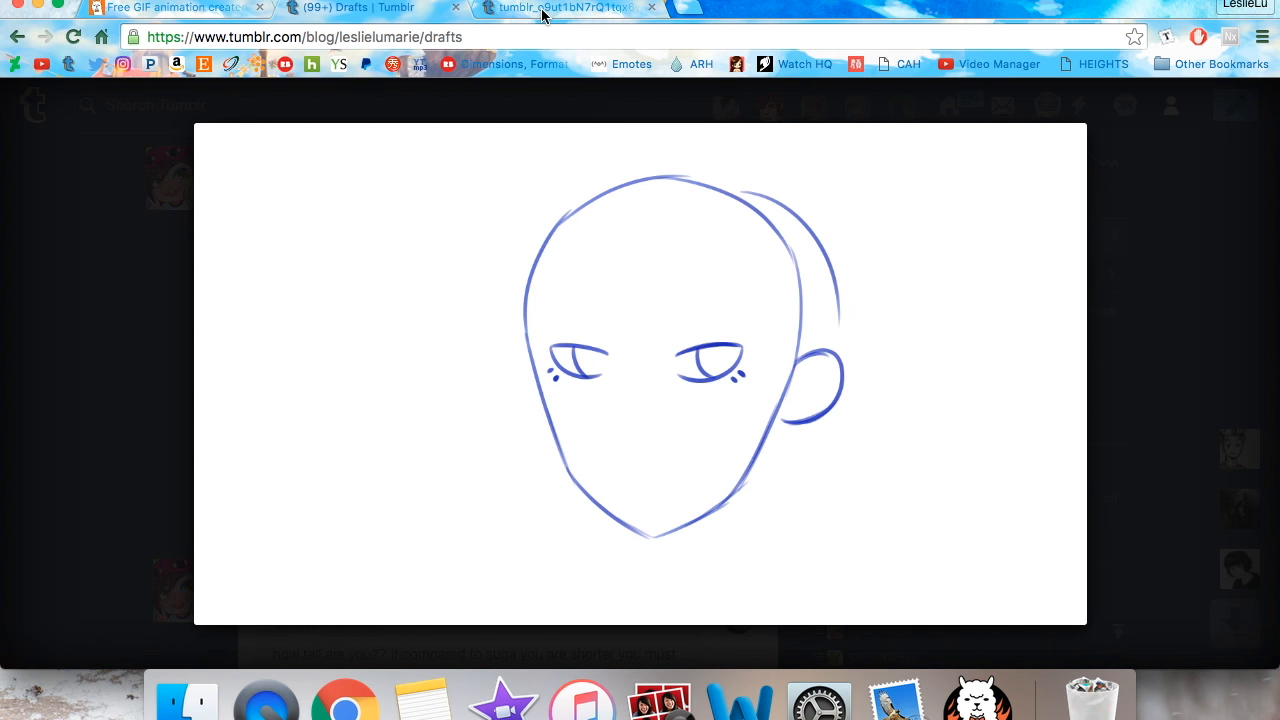
pyautogui.click(541, 13)
pyautogui.click(400, 271)
pyautogui.scroll(-1, 705, 264)
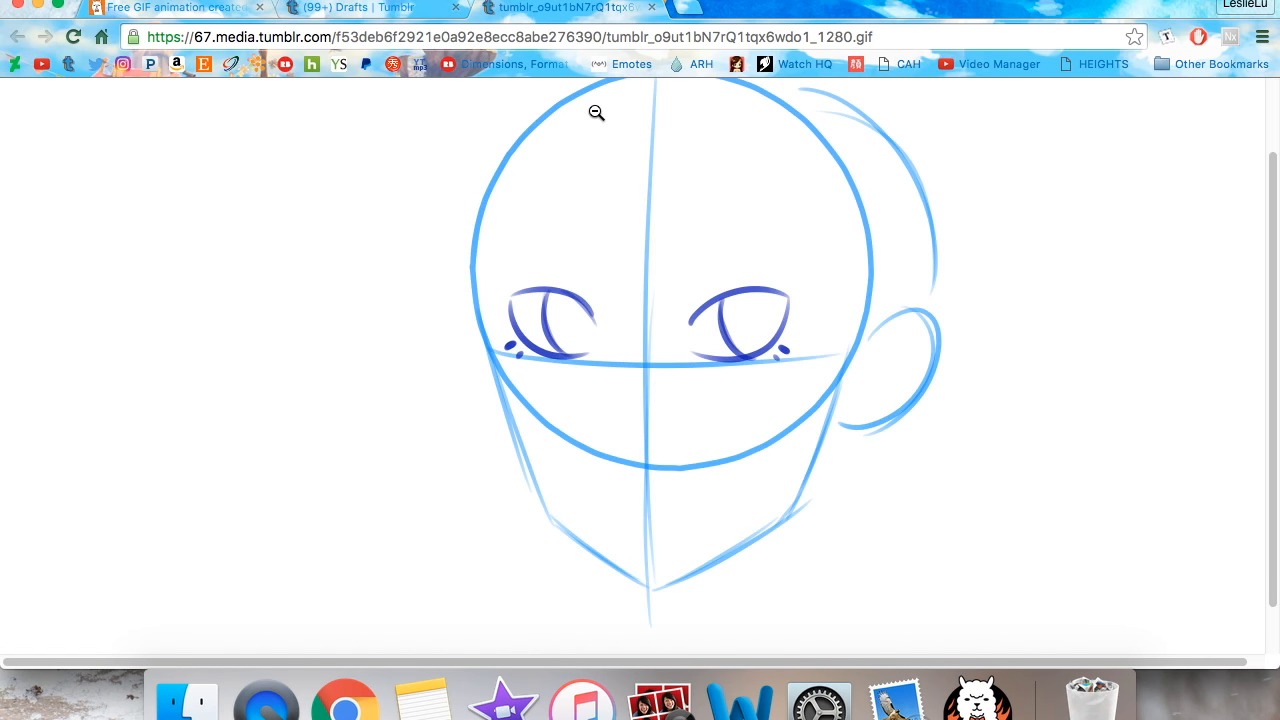
# - Close the GIF image's tab and load the artist's own Tumblr blog in a new tab
pyautogui.click(654, 8)
pyautogui.click(490, 10)
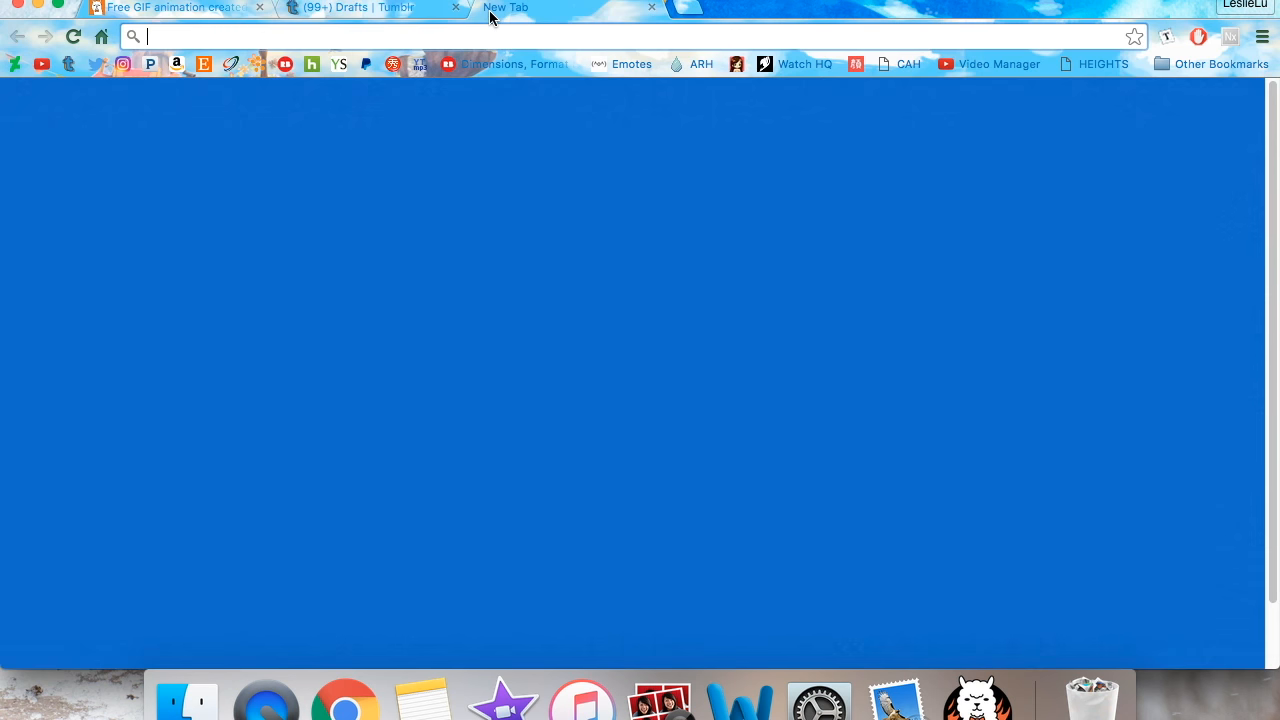
pyautogui.write('leslielumarie.tumblr.com')
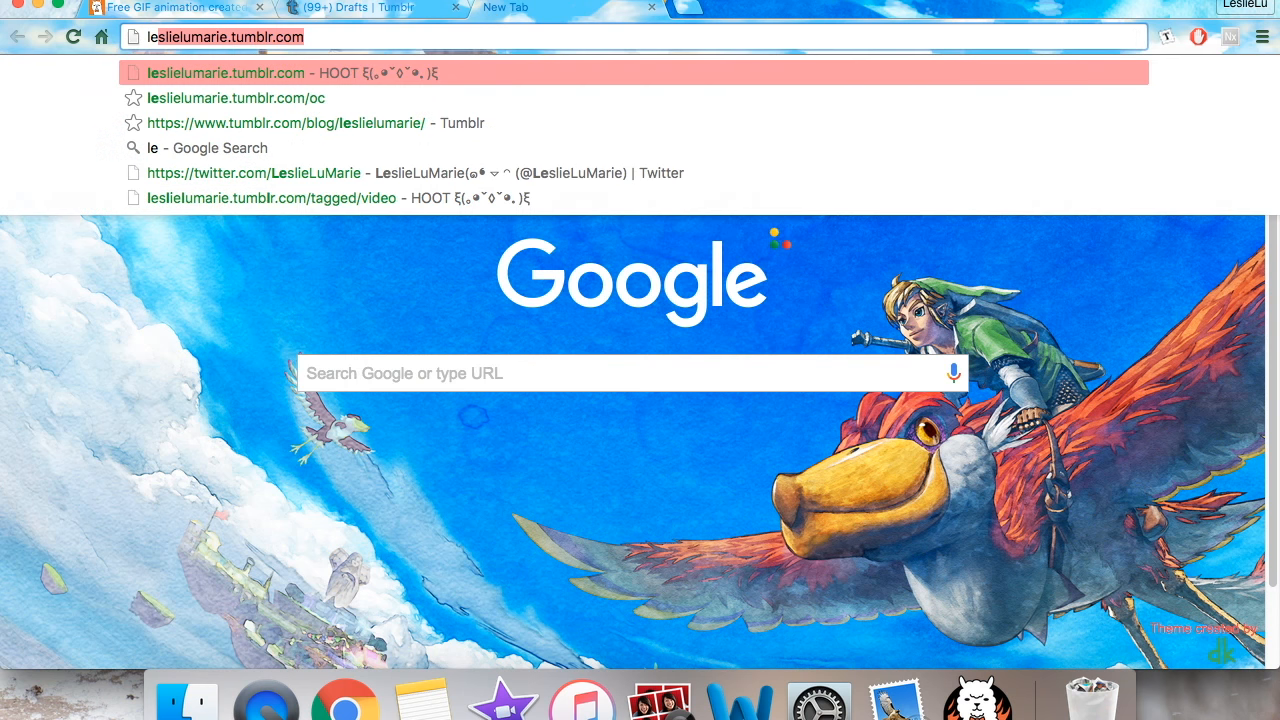
pyautogui.press('Return')
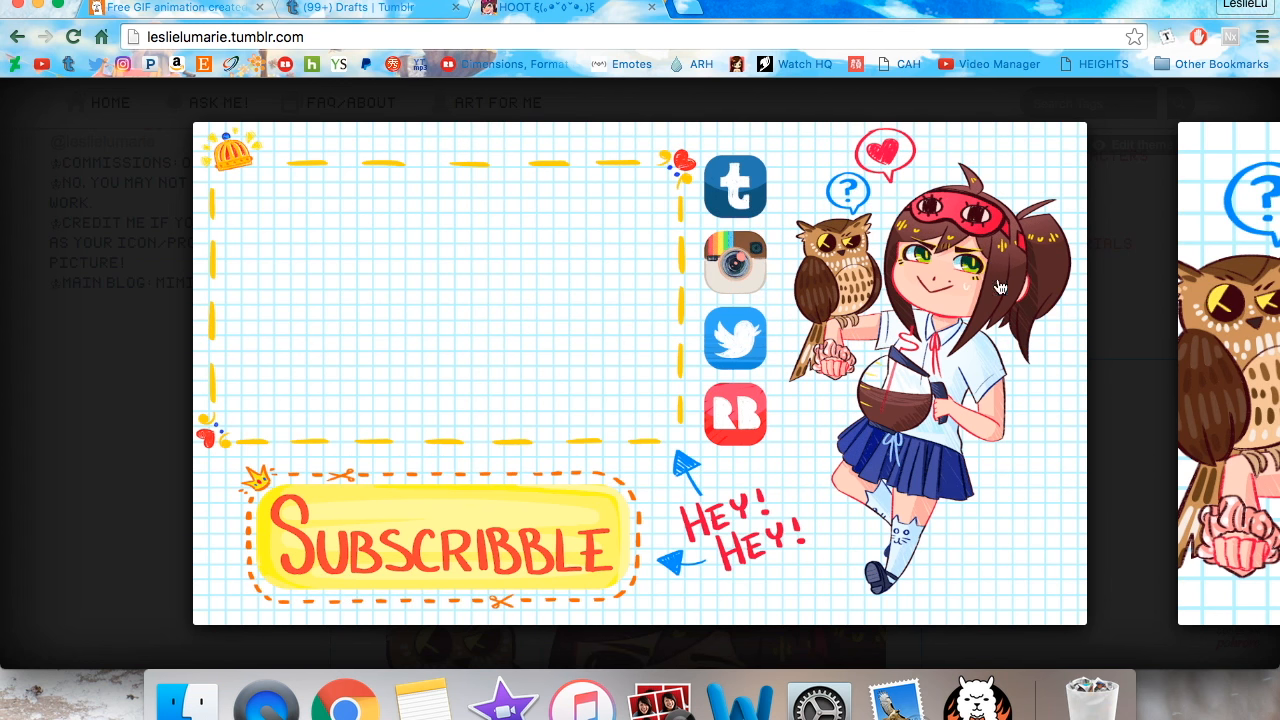
# - View the end card images in the blog's YouTube end card post enlarged, then return to the post's caption
pyautogui.click(862, 477)
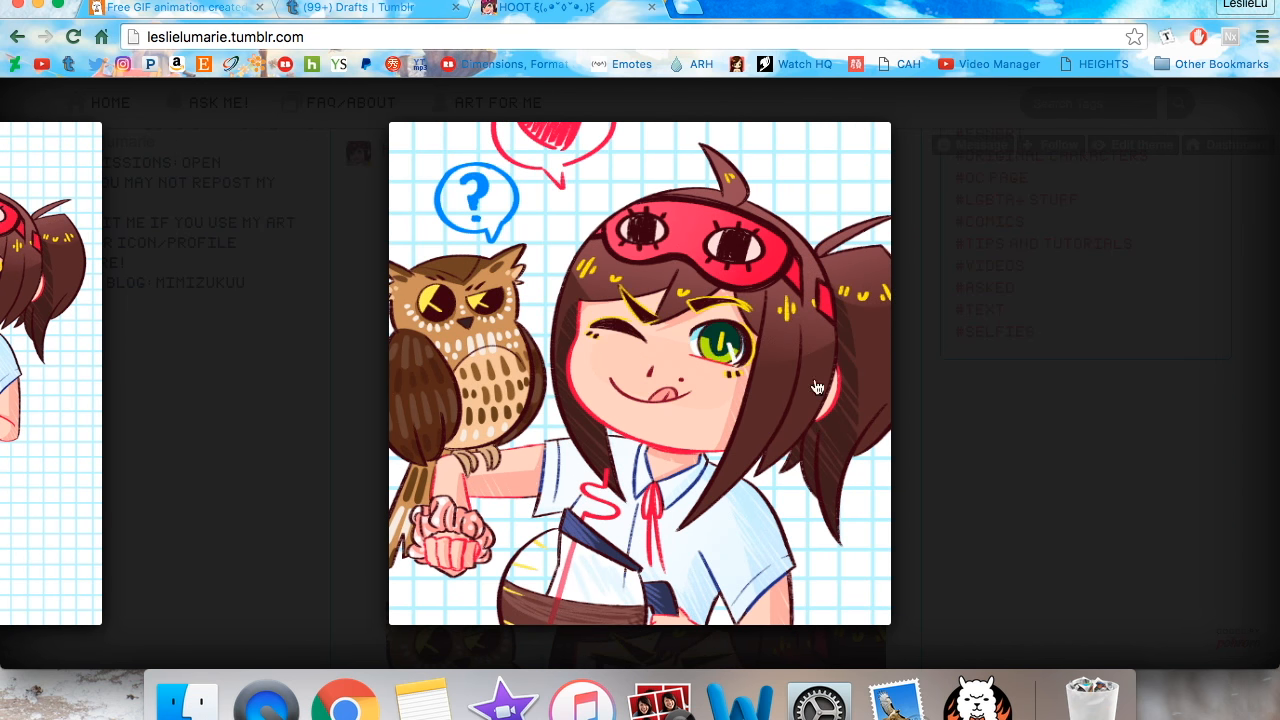
pyautogui.click(1157, 492)
pyautogui.scroll(-10, 1157, 492)
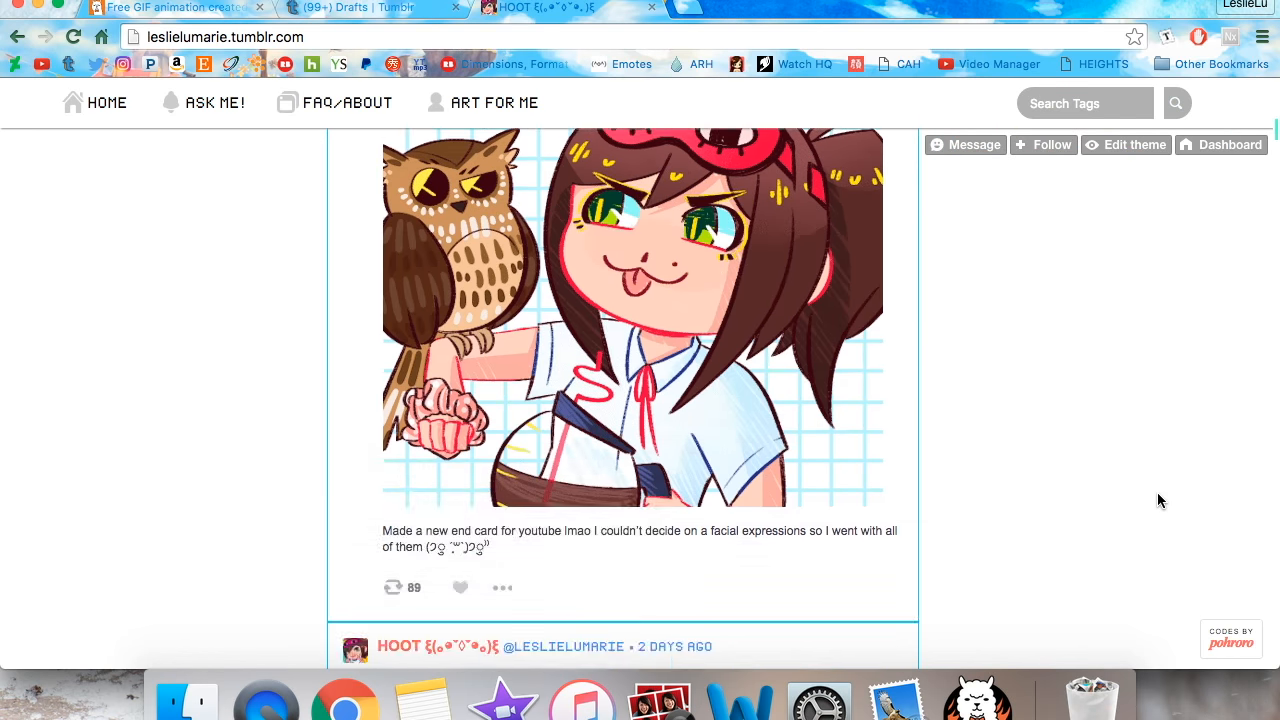
# - Go to the blog's fanart tag page and open the image of the crying cat-eared character in the red jacket
pyautogui.click(569, 38)
pyautogui.press('Right')
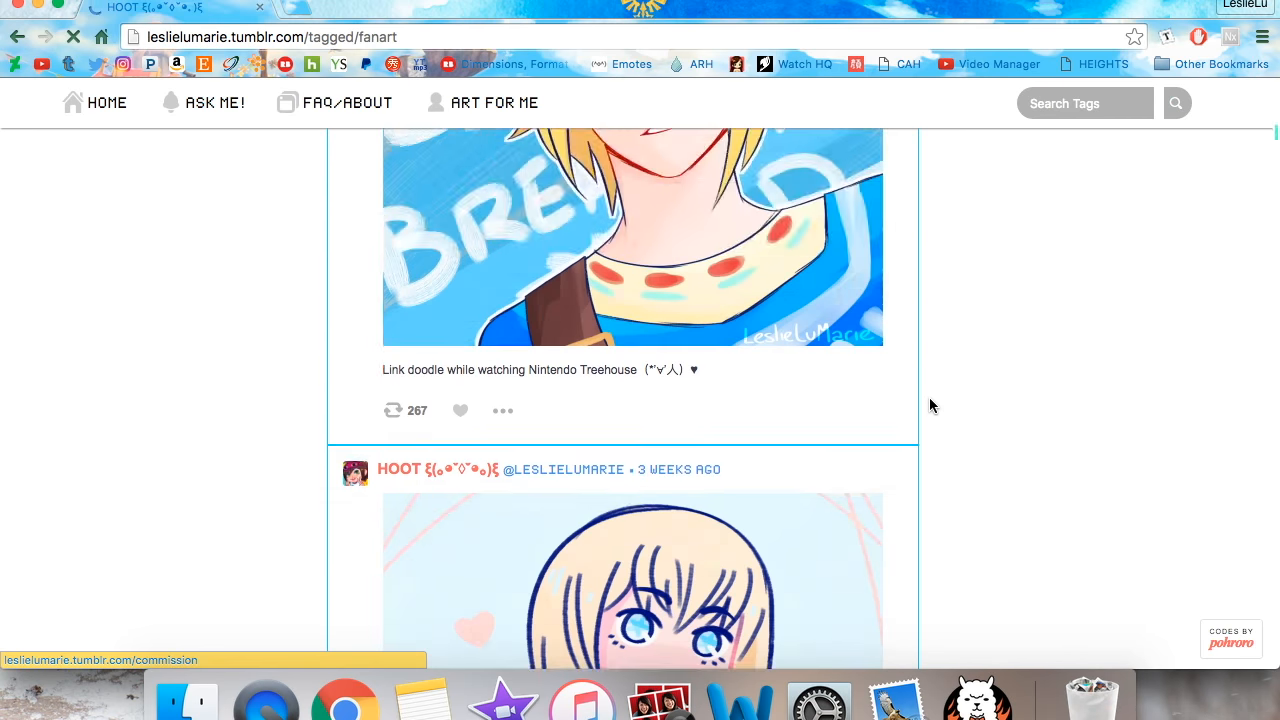
pyautogui.scroll(-5, 929, 397)
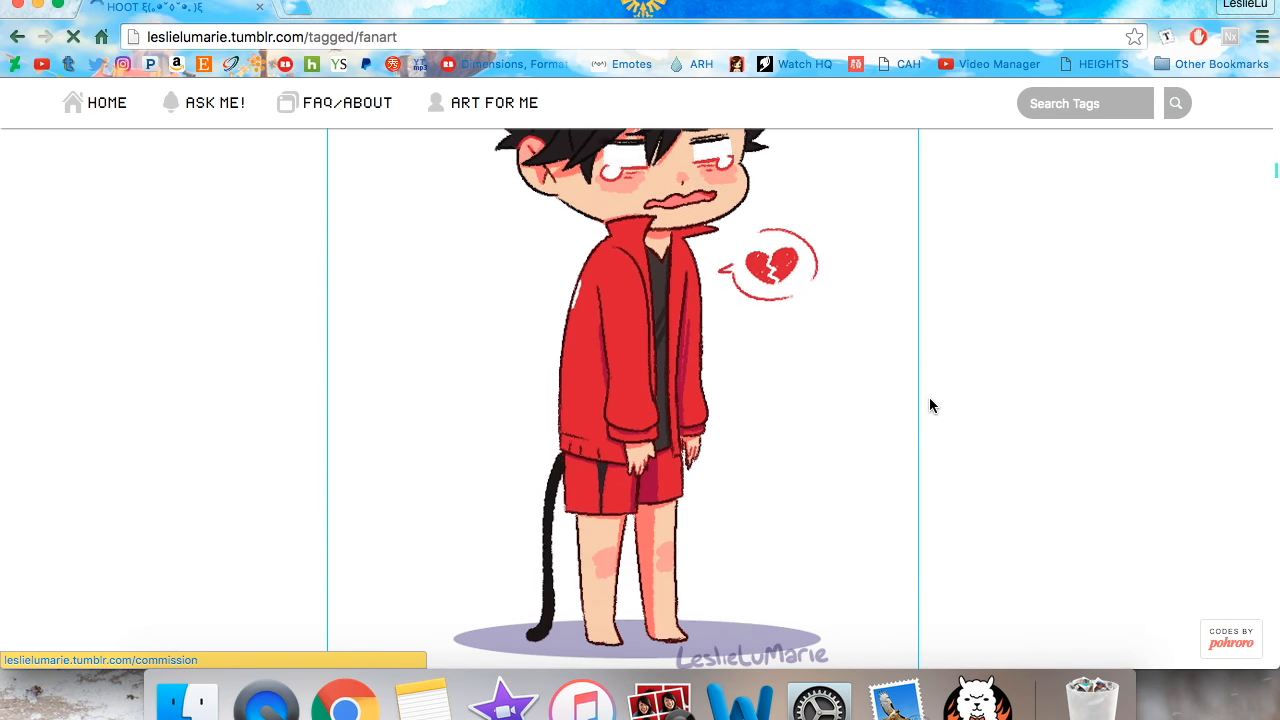
pyautogui.click(585, 371)
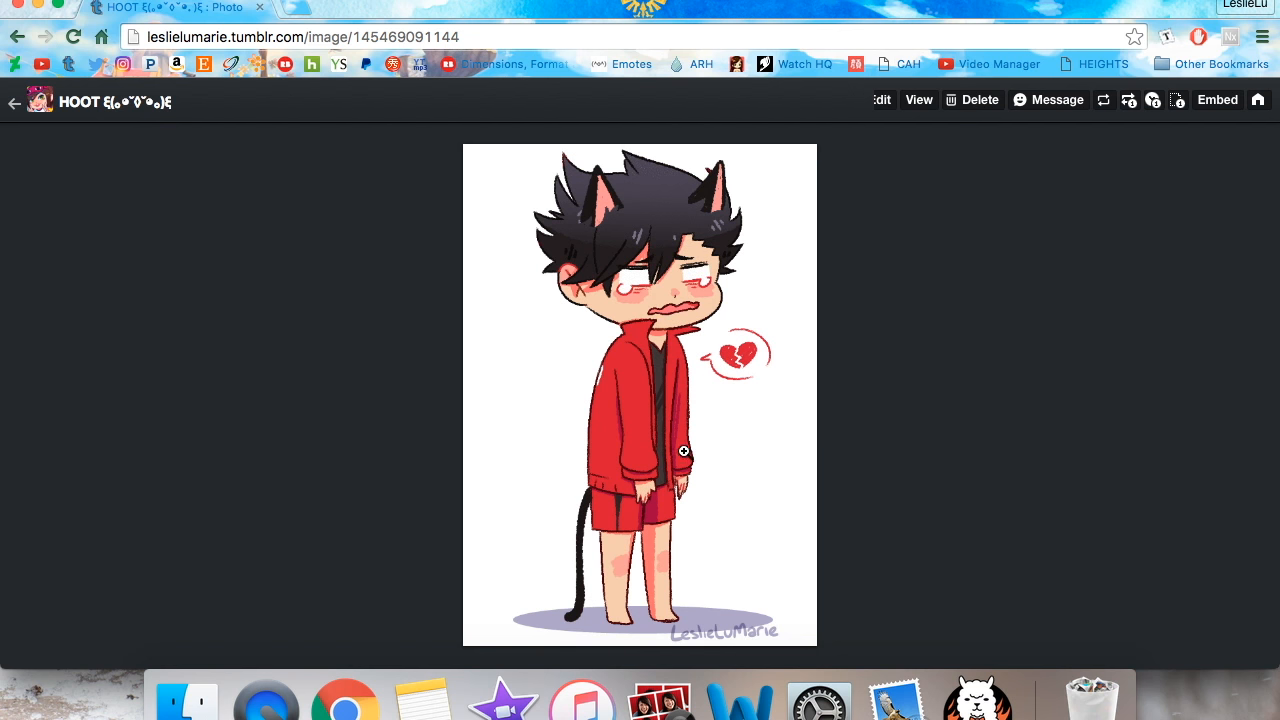
# - Enlarge the cat-eared character's image and examine it from the head down to the feet
pyautogui.click(700, 384)
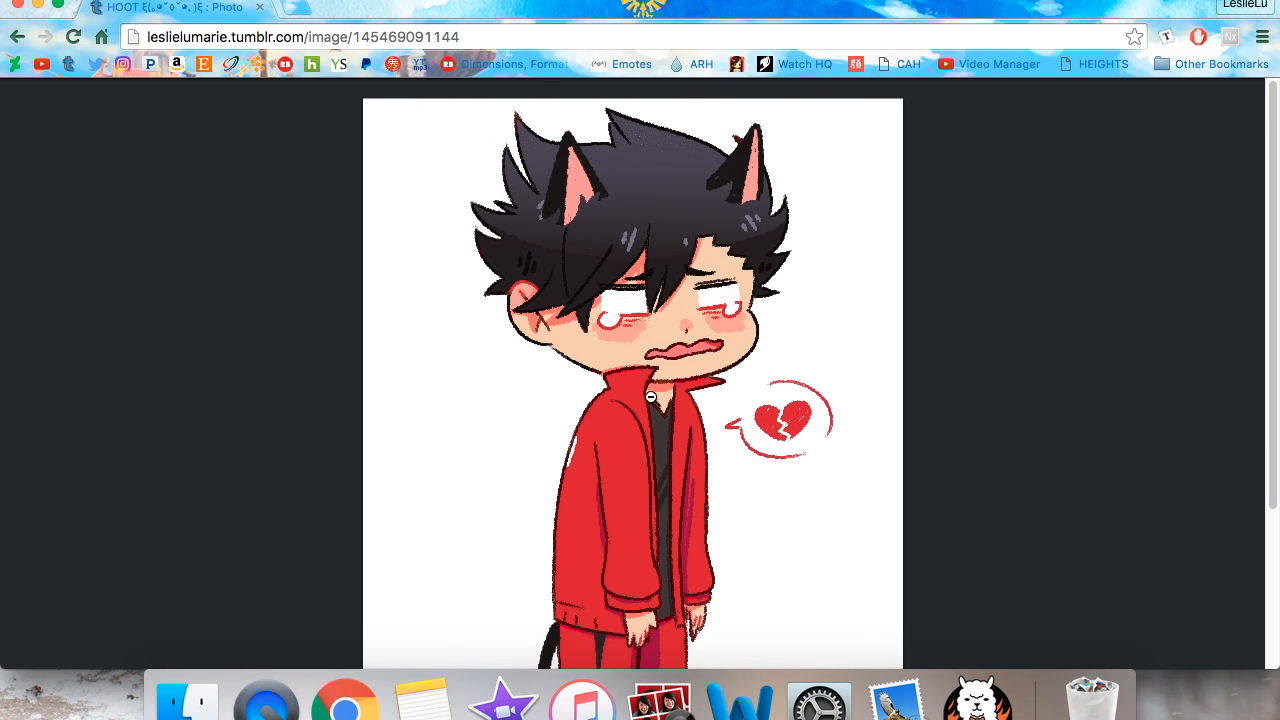
pyautogui.click(700, 384)
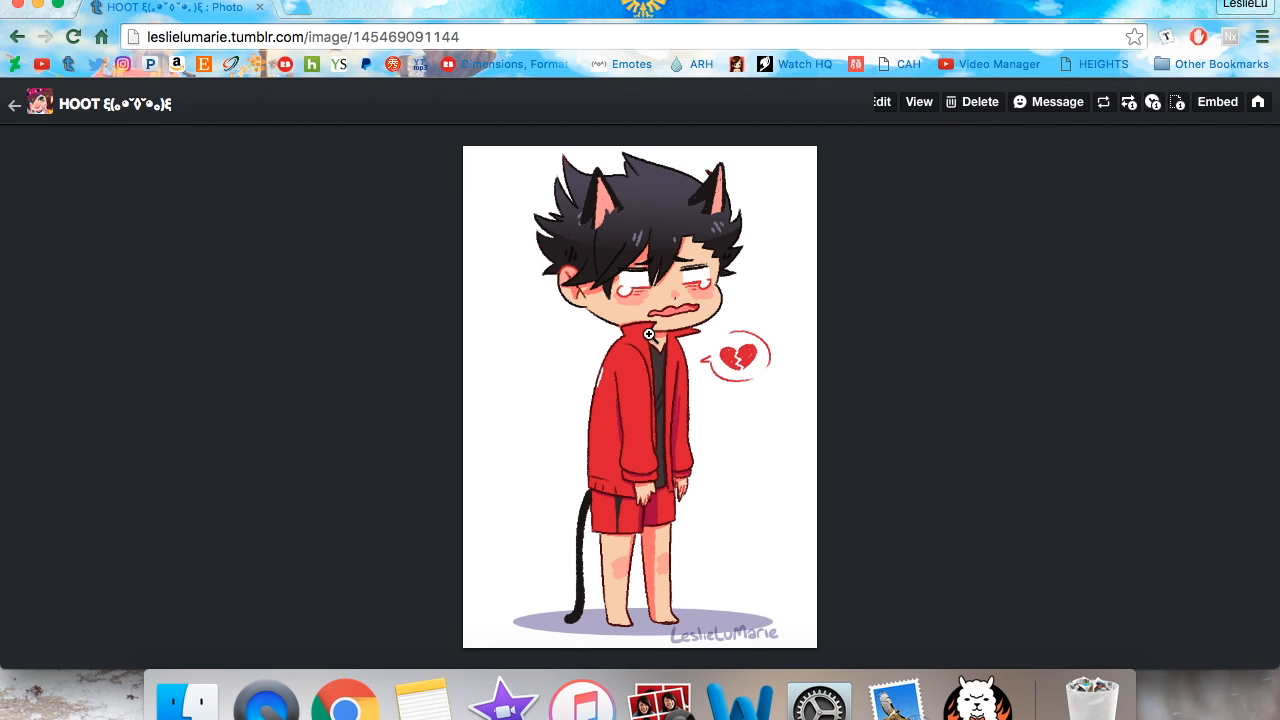
pyautogui.click(805, 372)
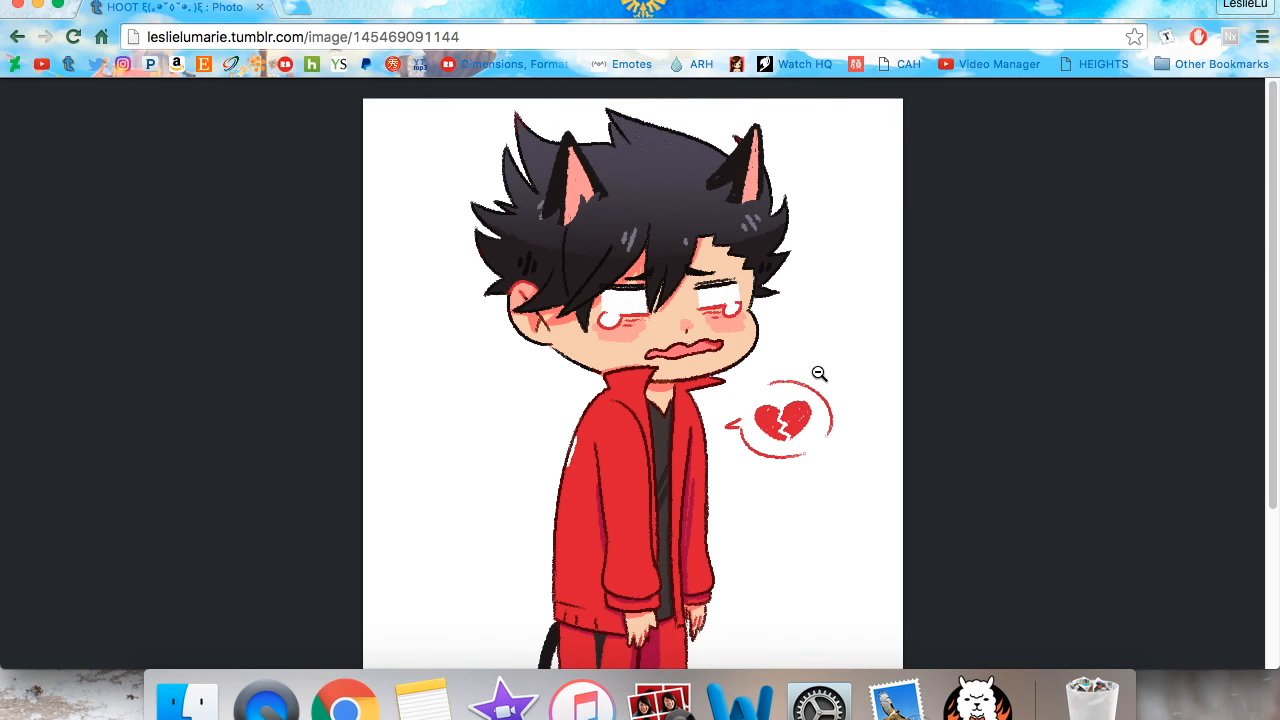
pyautogui.scroll(-5, 770, 330)
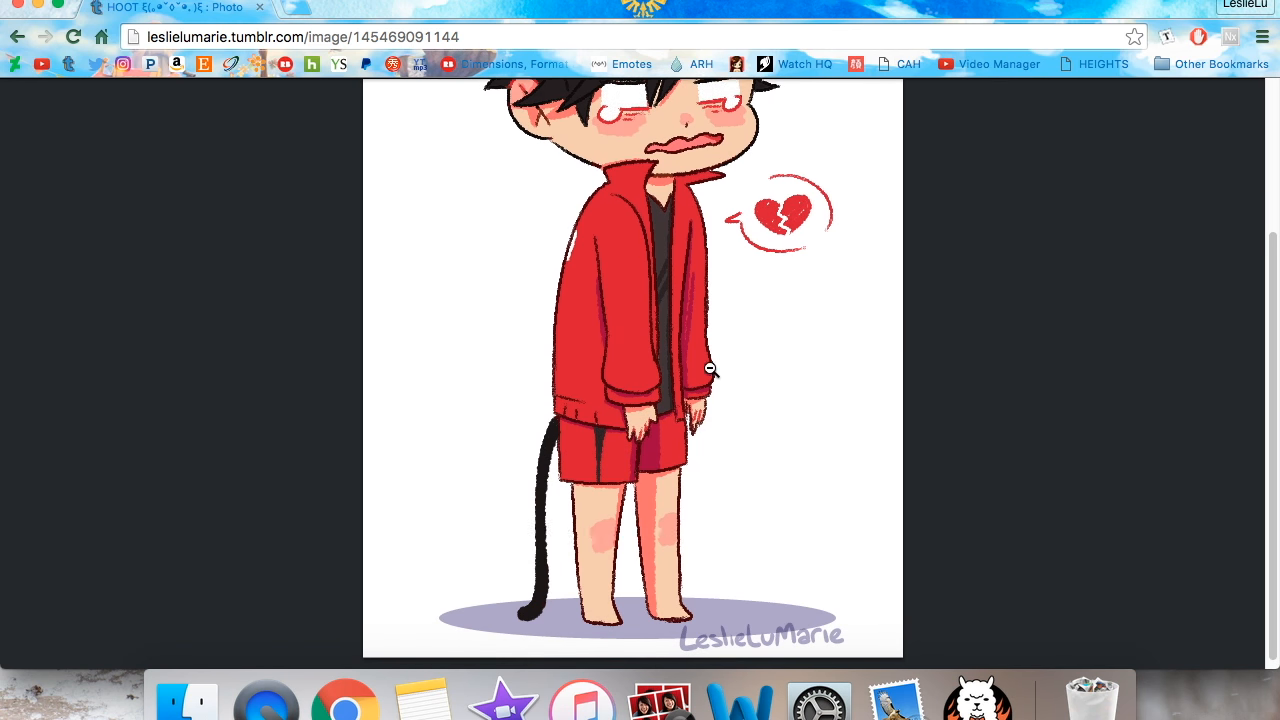
pyautogui.scroll(3, 737, 405)
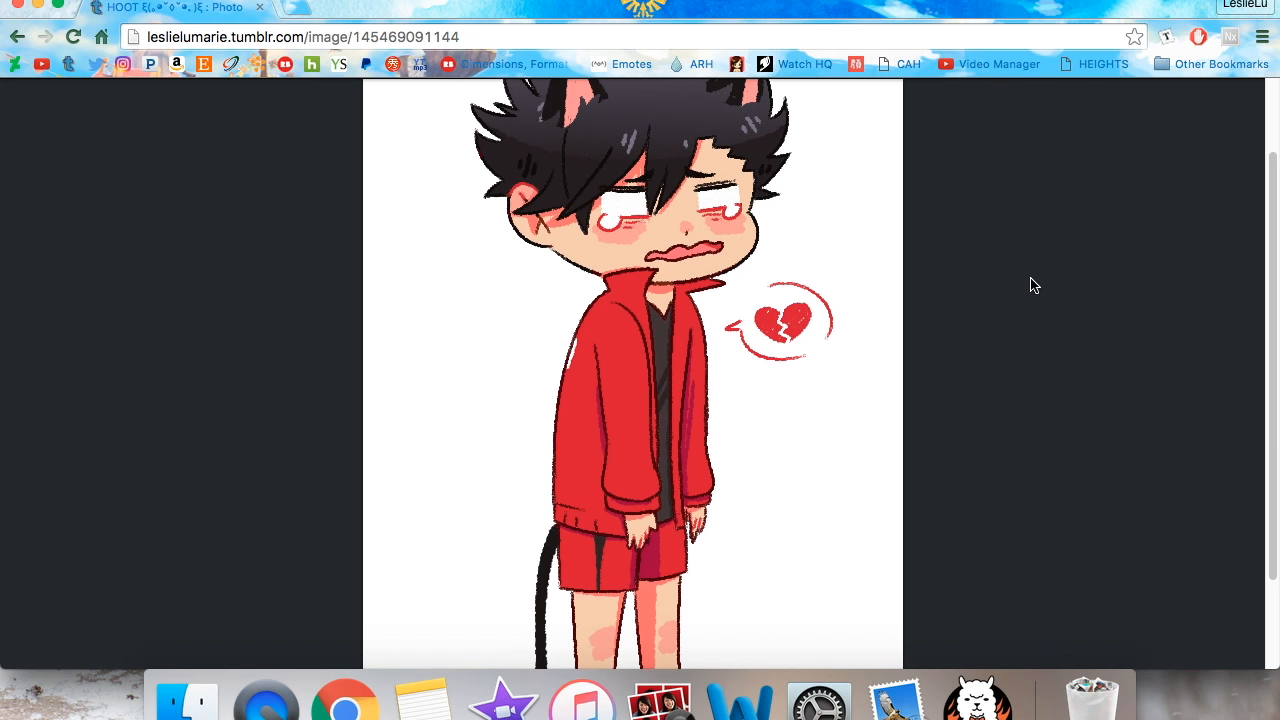
pyautogui.scroll(-3, 738, 404)
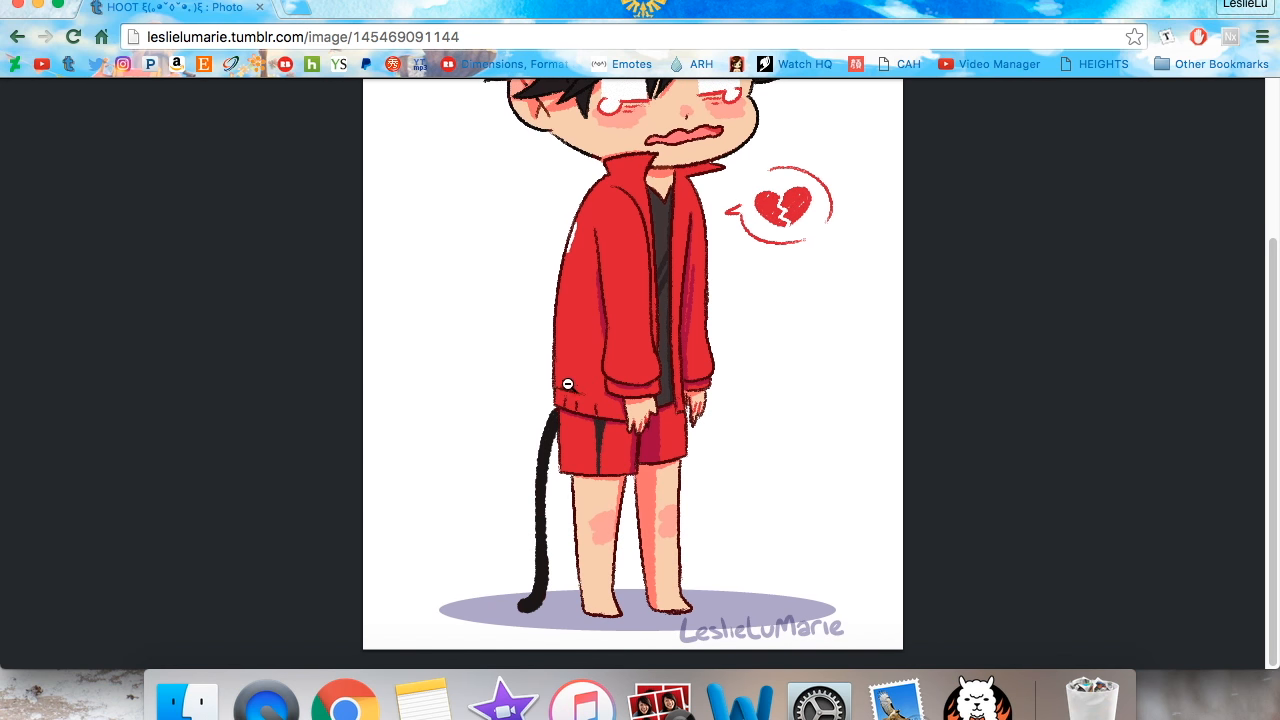
pyautogui.scroll(2, 814, 200)
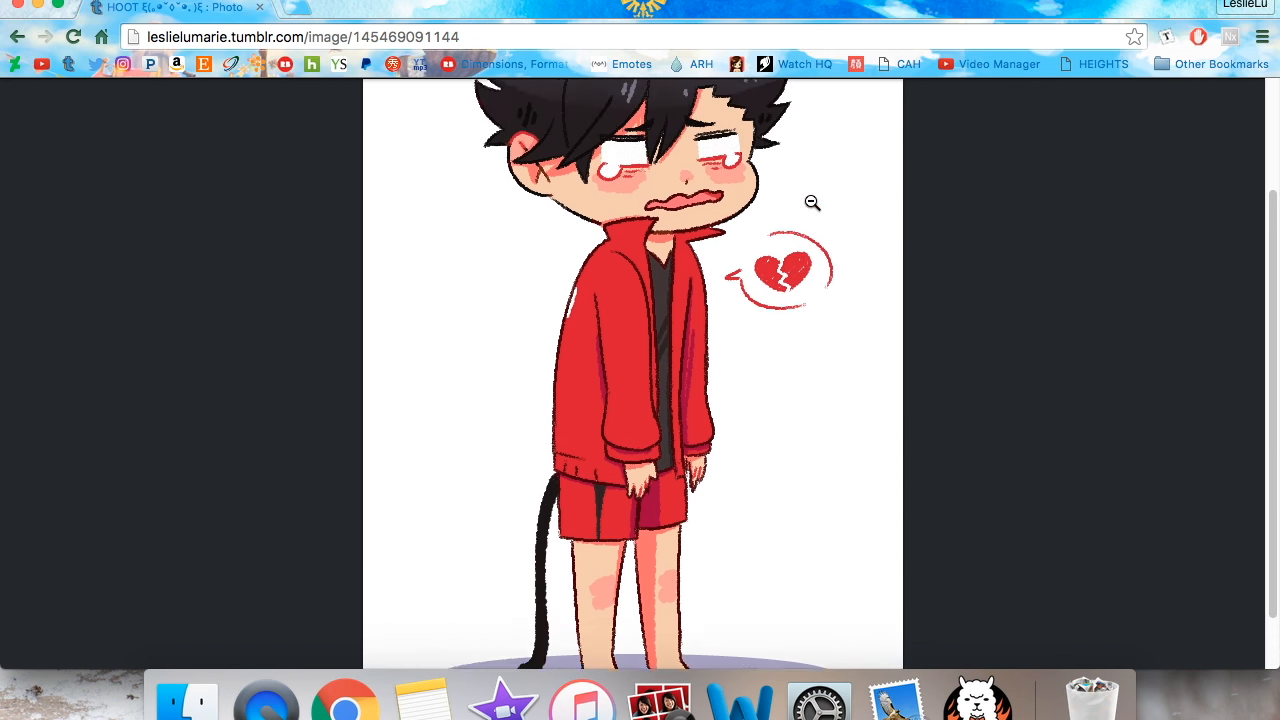
pyautogui.scroll(3, 644, 354)
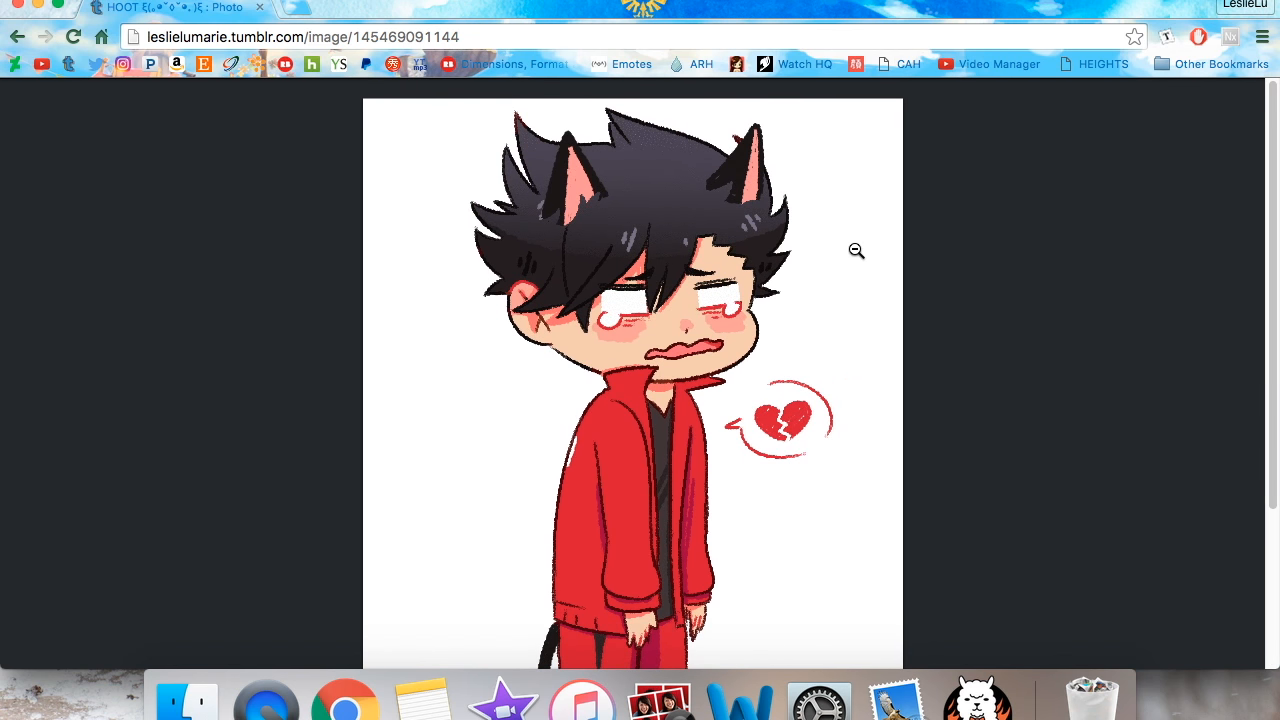
pyautogui.scroll(-2, 808, 308)
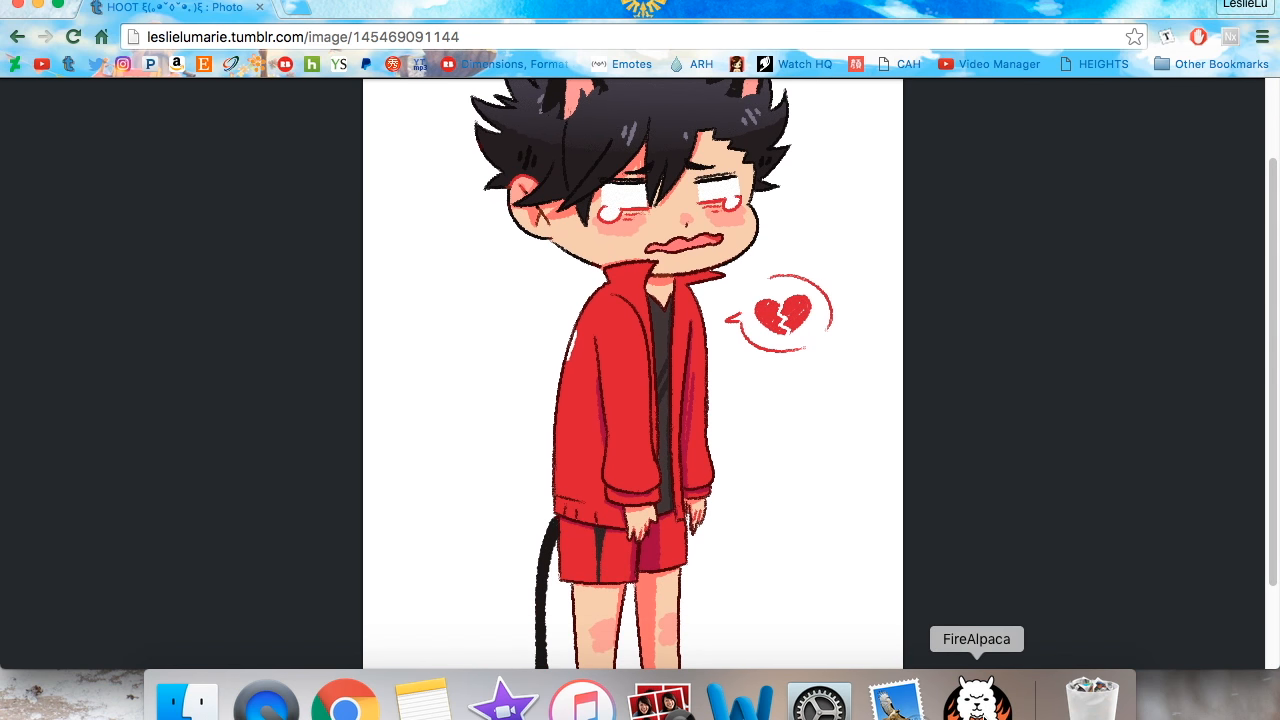